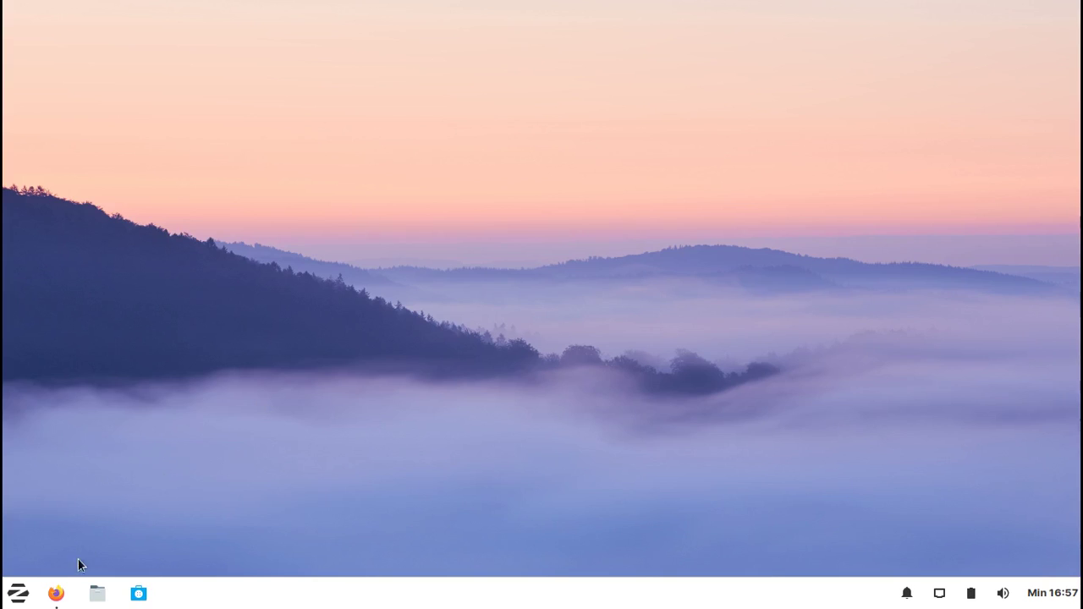
Switch to Firefox and read the introductory tagline and description on the Zorin OS homepage
{"action": "left_click", "coordinate": [52, 598]}
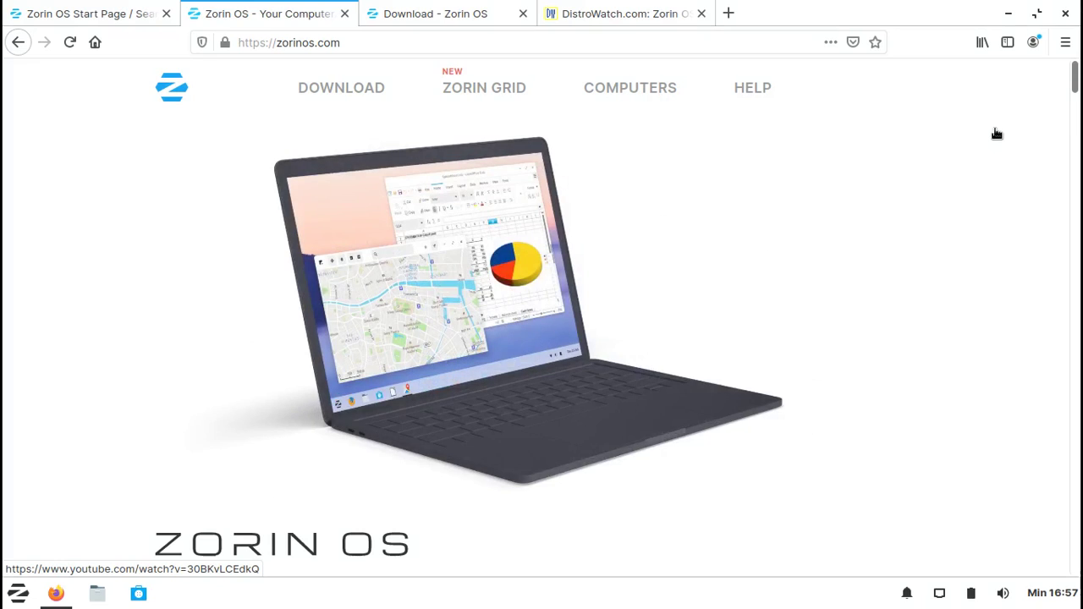
{"action": "scroll", "coordinate": [996, 134], "scroll_direction": "down", "scroll_amount": 6}
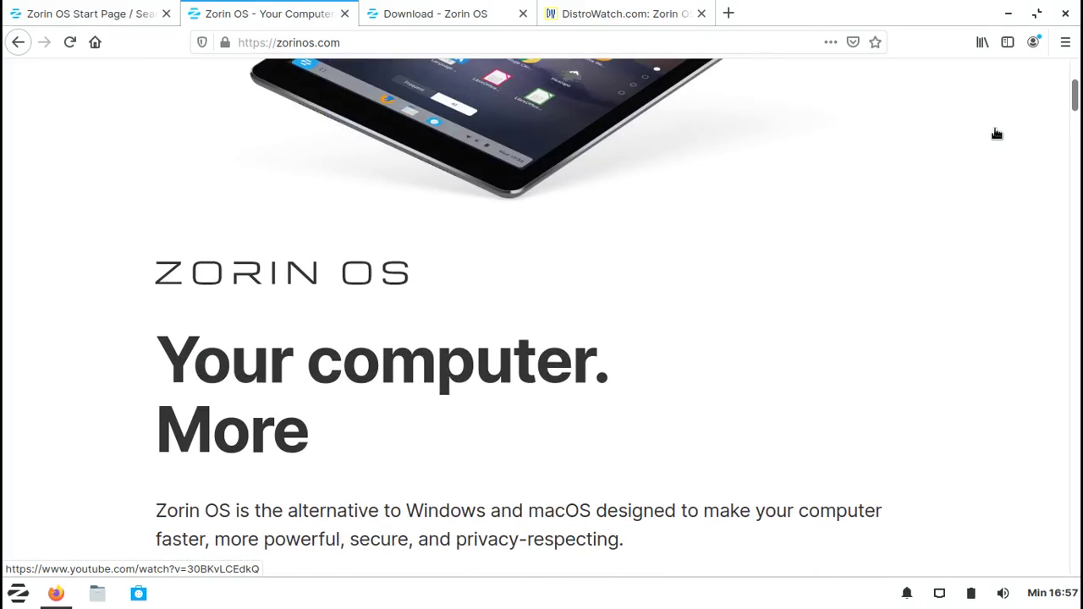
{"action": "scroll", "coordinate": [996, 134], "scroll_direction": "down", "scroll_amount": 2}
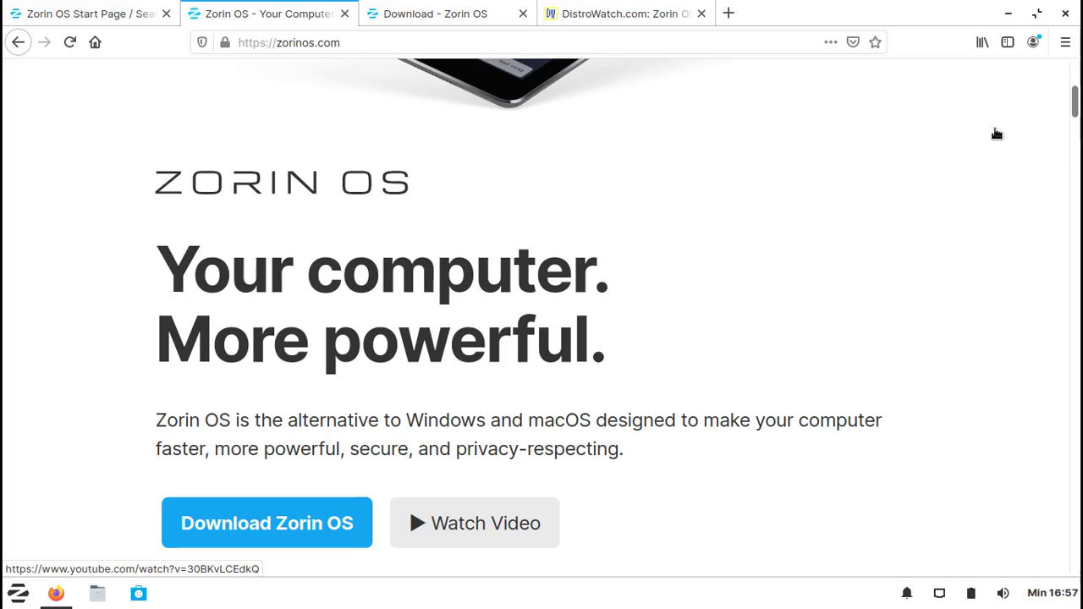
{"action": "scroll", "coordinate": [997, 134], "scroll_direction": "down", "scroll_amount": 1}
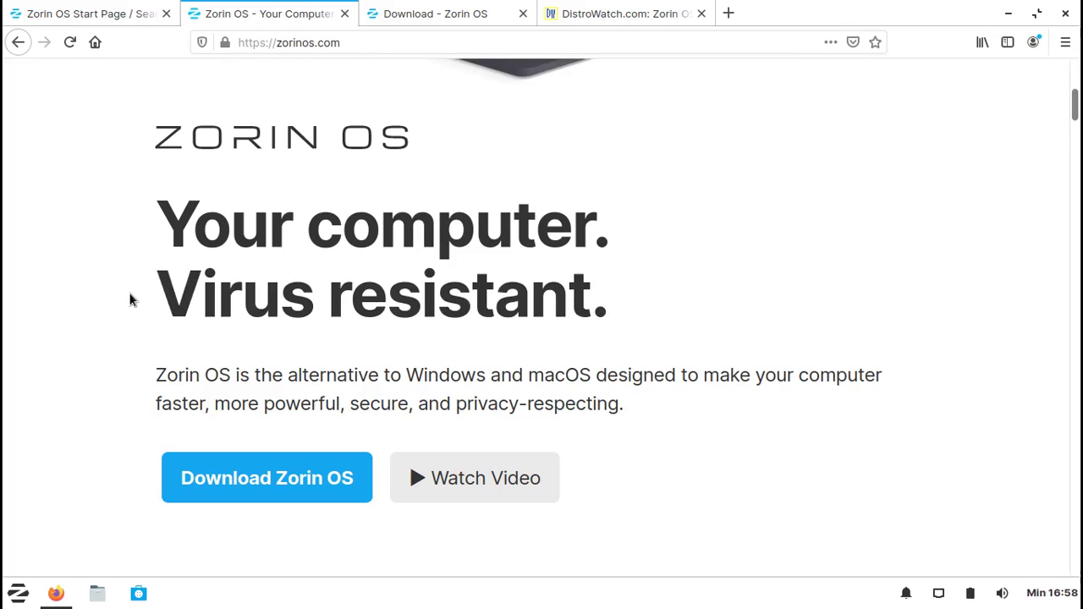
{"action": "double_click", "coordinate": [292, 377]}
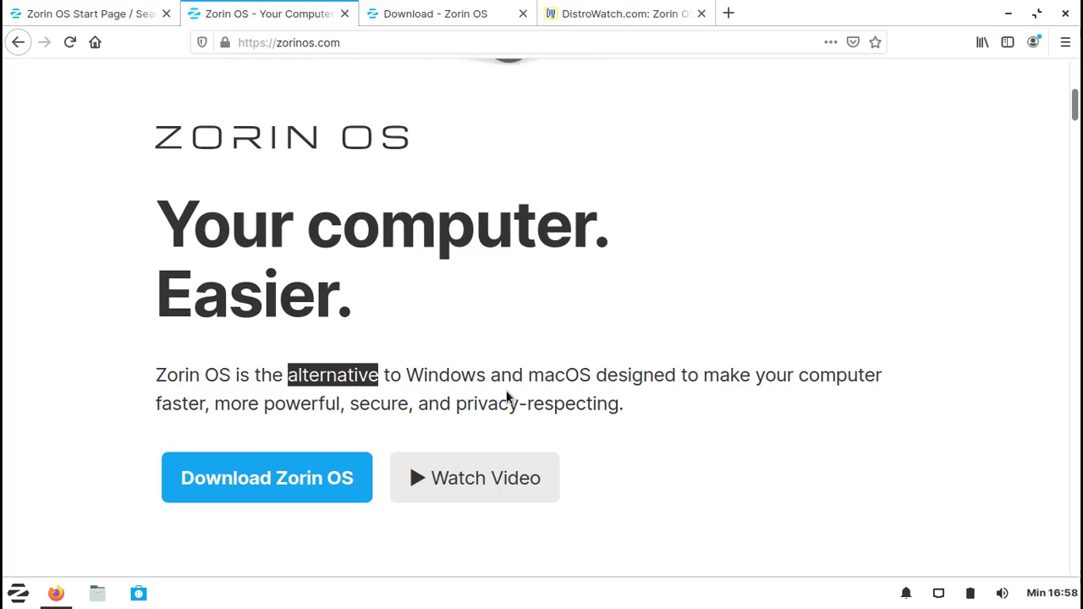
{"action": "double_click", "coordinate": [172, 411]}
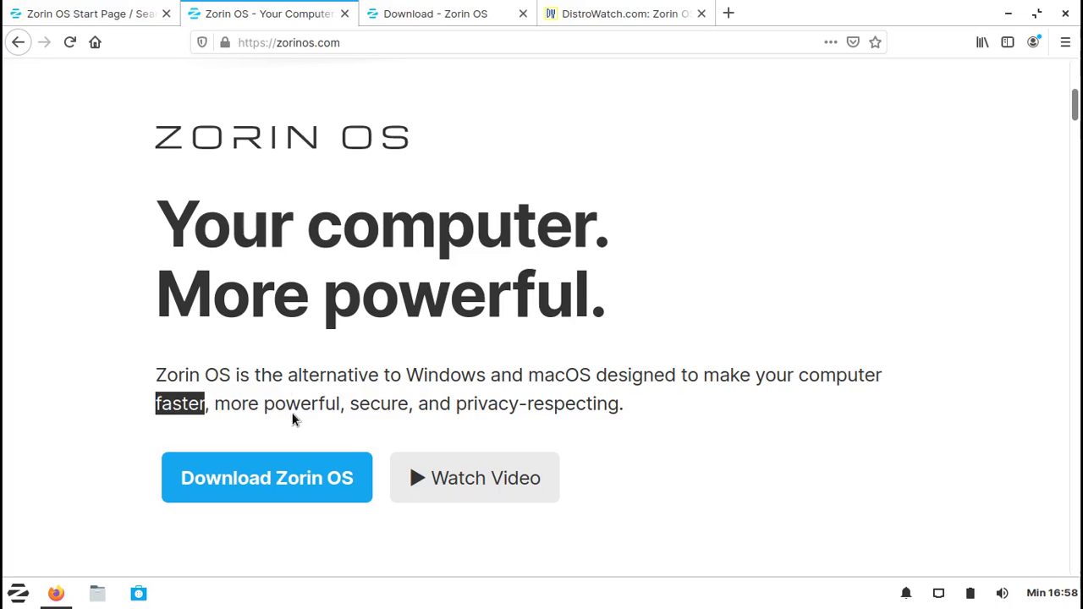
{"action": "scroll", "coordinate": [755, 340], "scroll_direction": "down", "scroll_amount": 1}
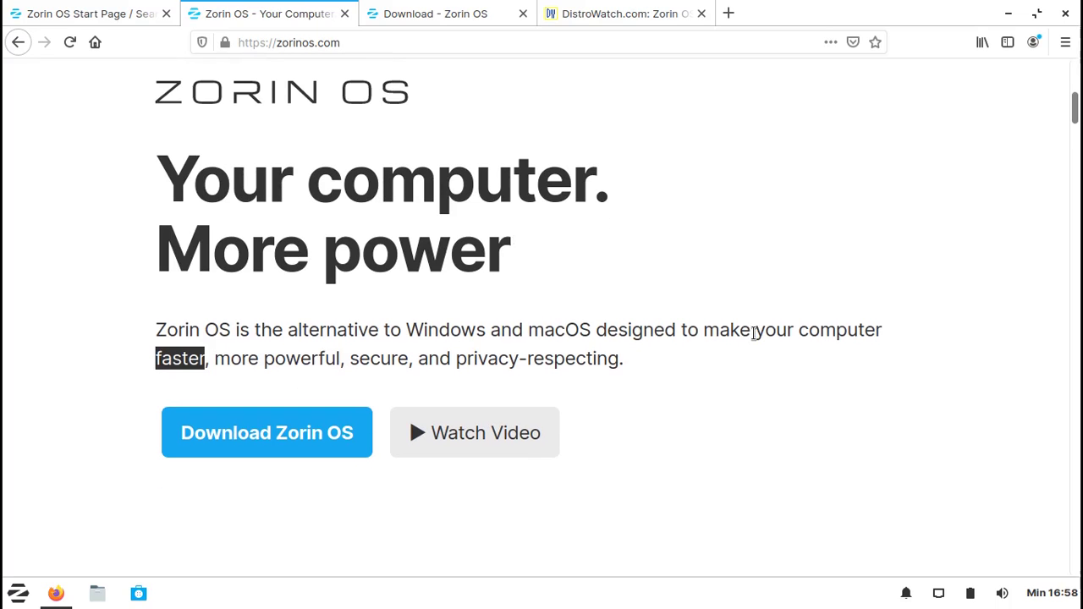
{"action": "left_click", "coordinate": [752, 329]}
{"action": "scroll", "coordinate": [848, 319], "scroll_direction": "down", "scroll_amount": 5}
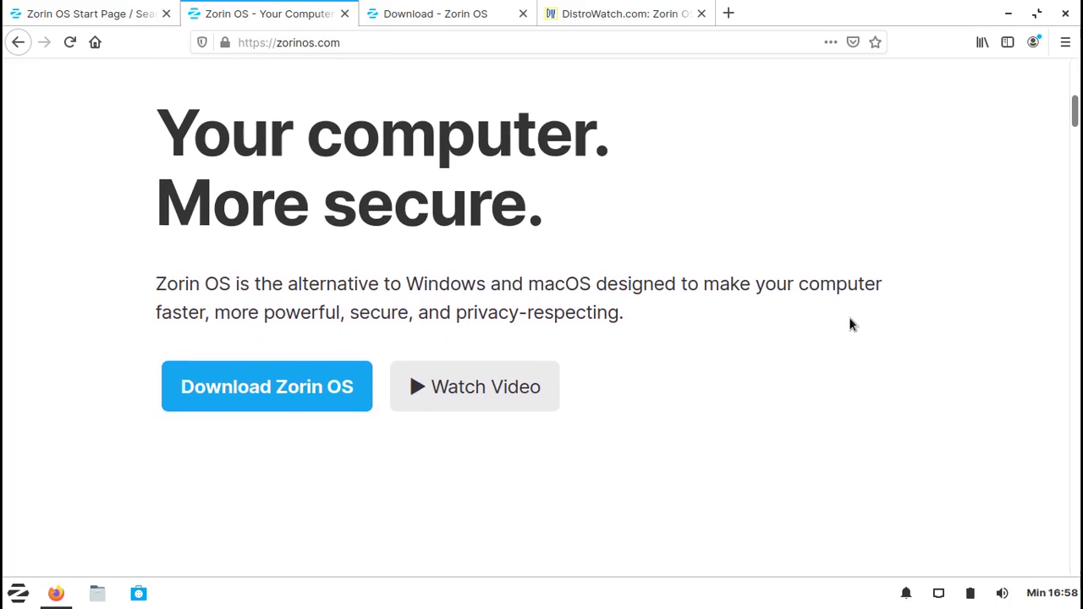
Read the press quotes on the Zorin OS homepage, focusing on the one from CNET
{"action": "scroll", "coordinate": [849, 319], "scroll_direction": "down", "scroll_amount": 6}
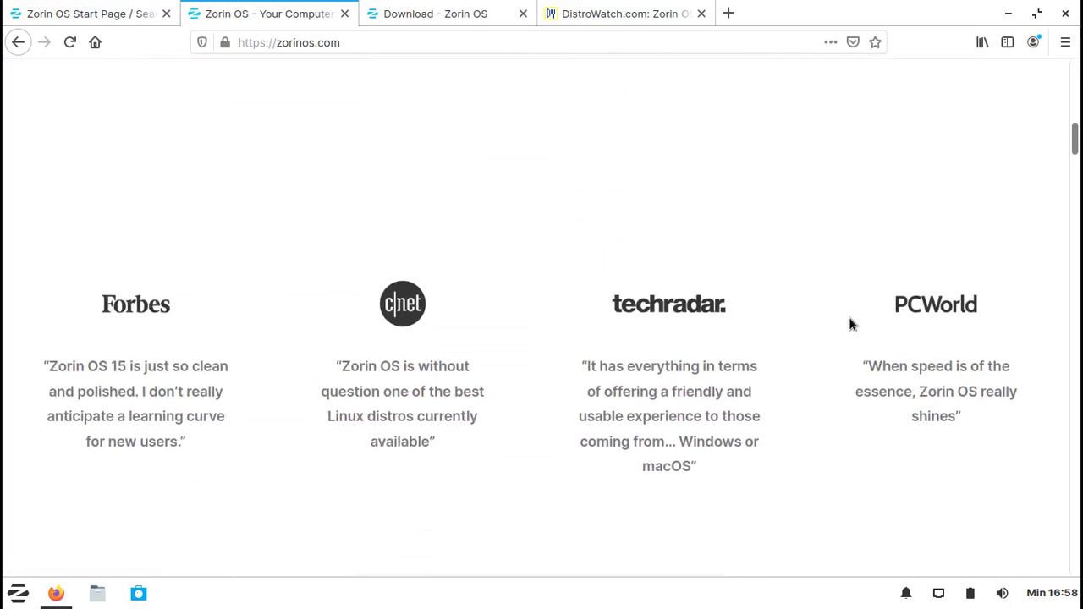
{"action": "scroll", "coordinate": [851, 322], "scroll_direction": "up", "scroll_amount": 1}
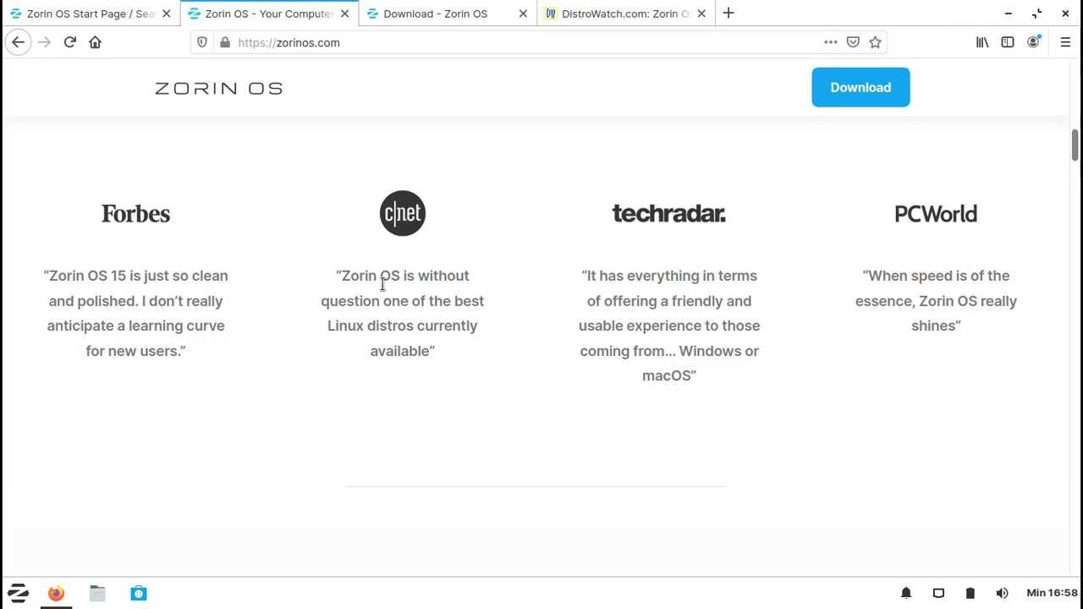
{"action": "left_click_drag", "start_coordinate": [333, 300], "coordinate": [428, 302]}
{"action": "left_click", "coordinate": [419, 294]}
Review the homepage's Easy to Use section, including its text and the device illustrations
{"action": "scroll", "coordinate": [404, 380], "scroll_direction": "down", "scroll_amount": 5}
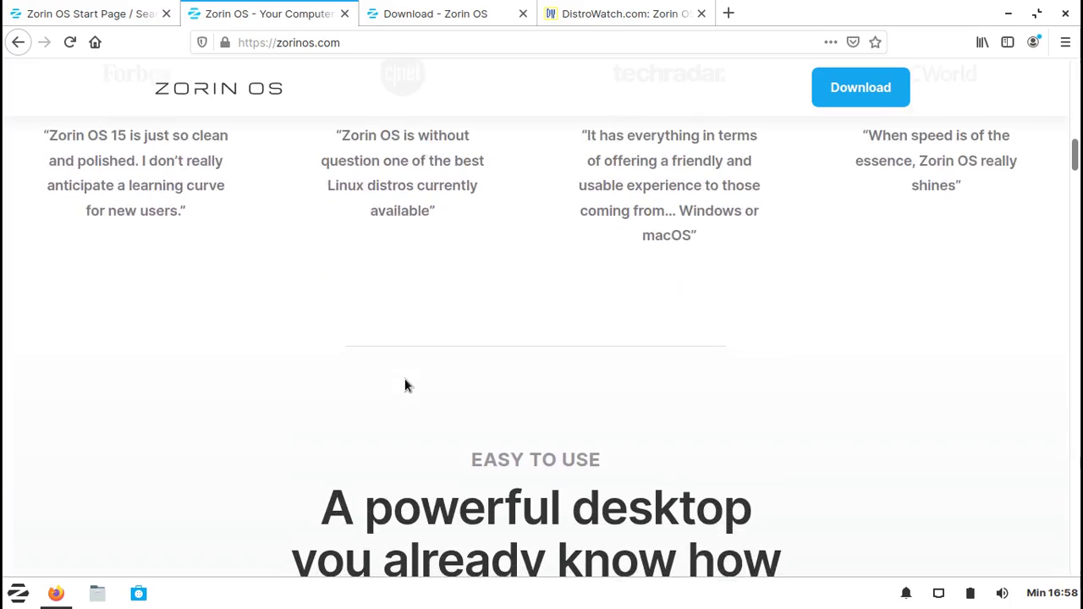
{"action": "scroll", "coordinate": [405, 385], "scroll_direction": "down", "scroll_amount": 3}
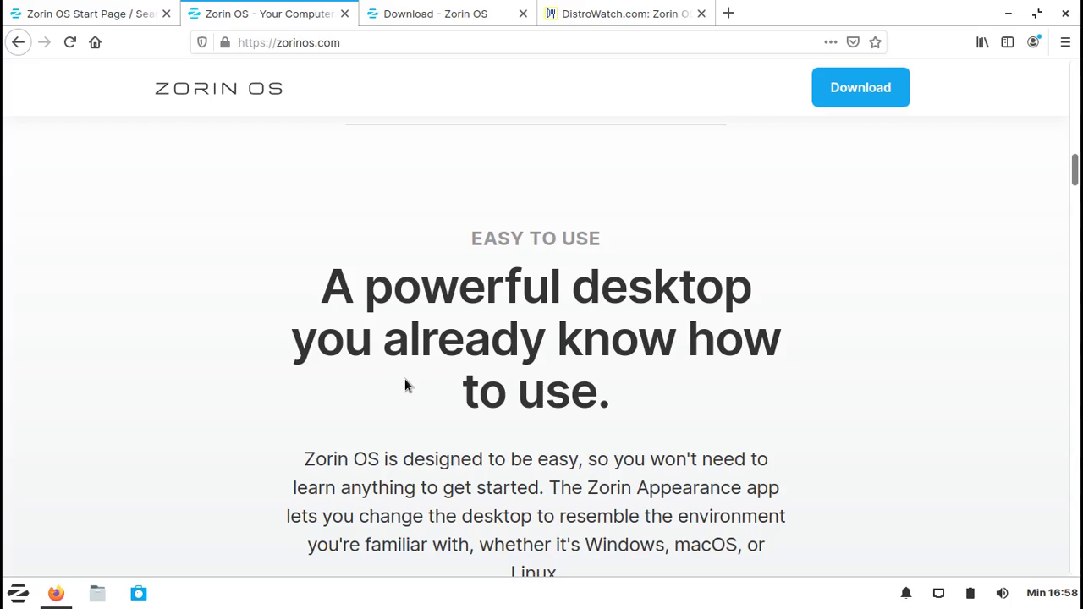
{"action": "scroll", "coordinate": [405, 378], "scroll_direction": "down", "scroll_amount": 3}
{"action": "scroll", "coordinate": [405, 381], "scroll_direction": "down", "scroll_amount": 10}
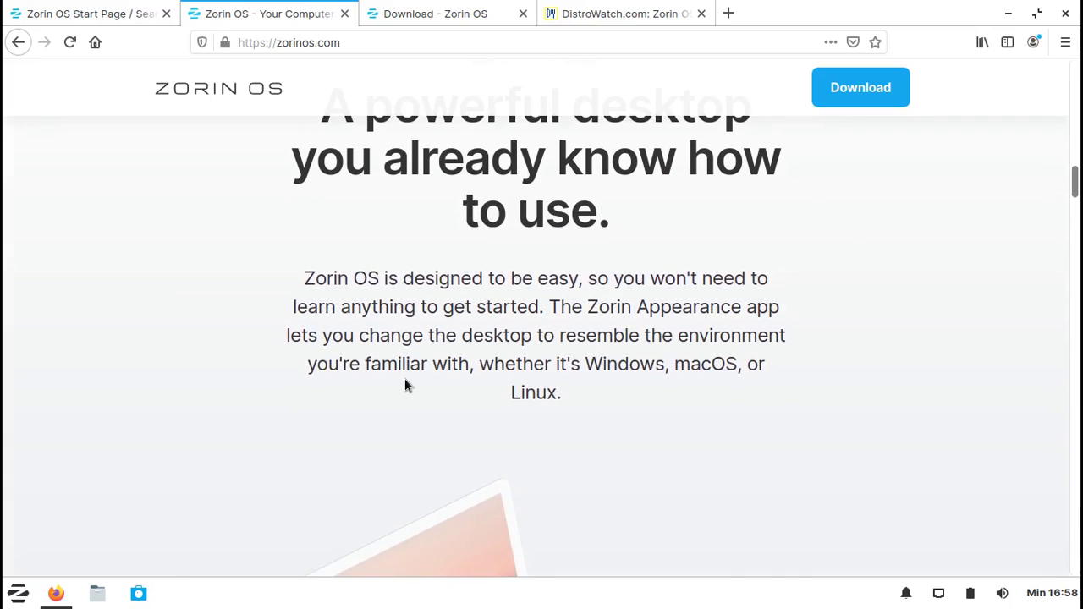
{"action": "scroll", "coordinate": [405, 385], "scroll_direction": "down", "scroll_amount": 1}
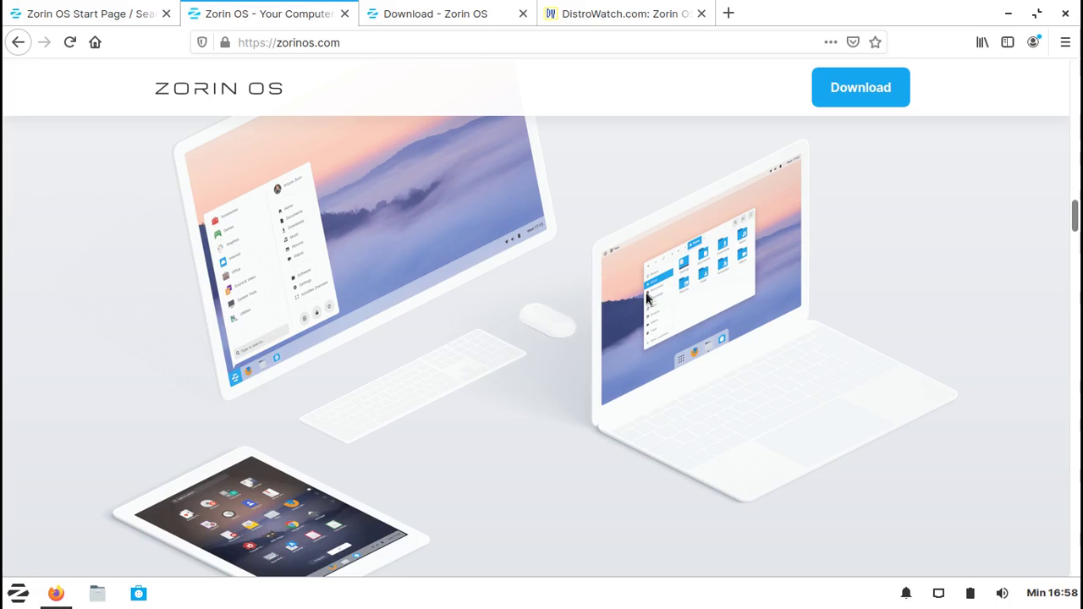
Review the homepage sections on reliability, virus resistance and speed on old and new computers
{"action": "scroll", "coordinate": [489, 438], "scroll_direction": "down", "scroll_amount": 4}
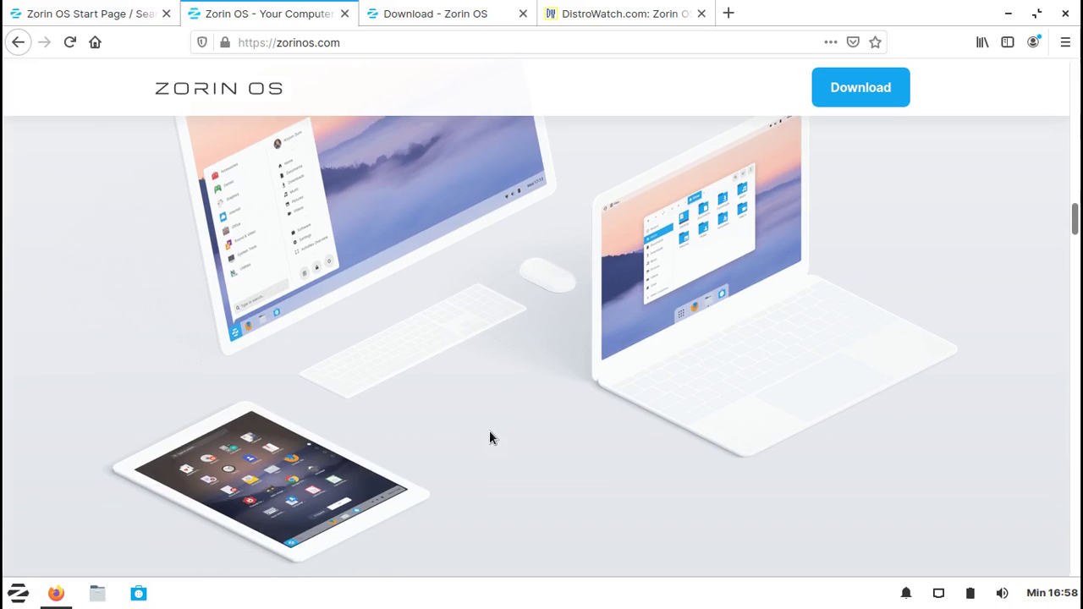
{"action": "scroll", "coordinate": [489, 438], "scroll_direction": "down", "scroll_amount": 5}
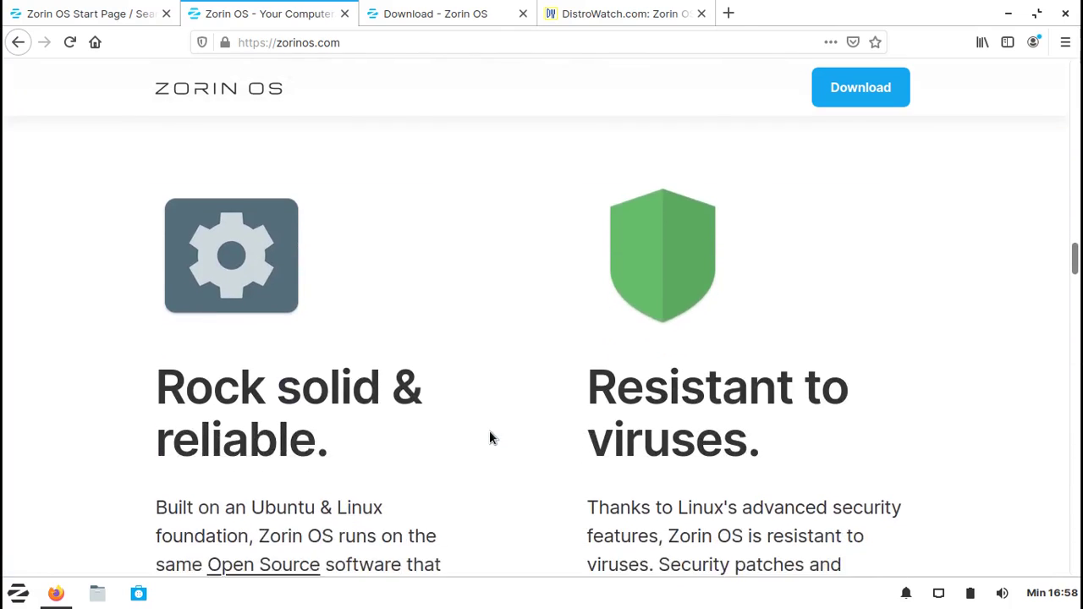
{"action": "scroll", "coordinate": [489, 437], "scroll_direction": "down", "scroll_amount": 8}
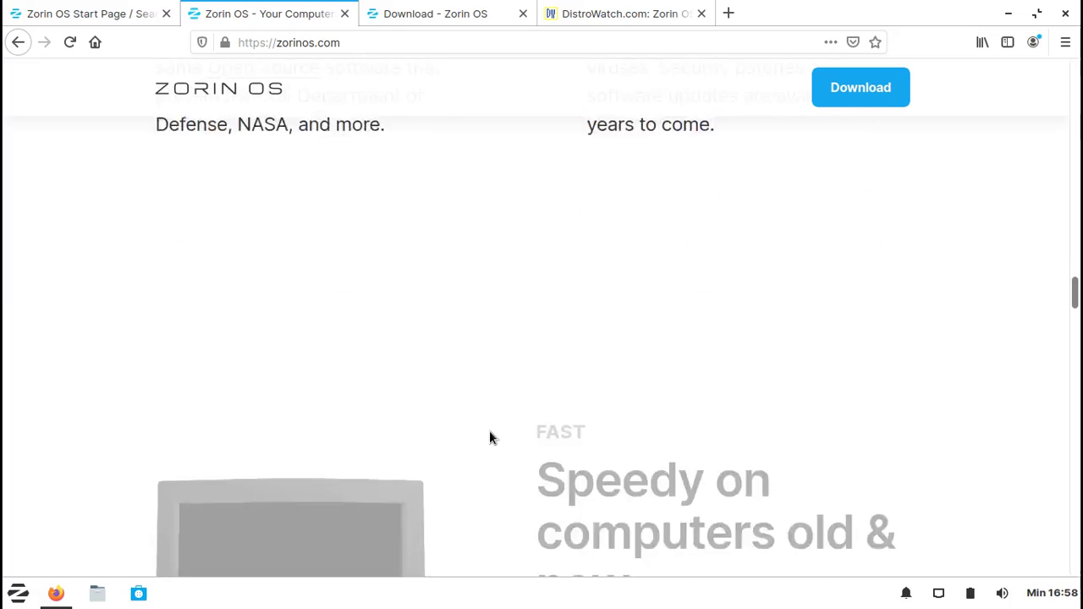
{"action": "scroll", "coordinate": [489, 438], "scroll_direction": "up", "scroll_amount": 3}
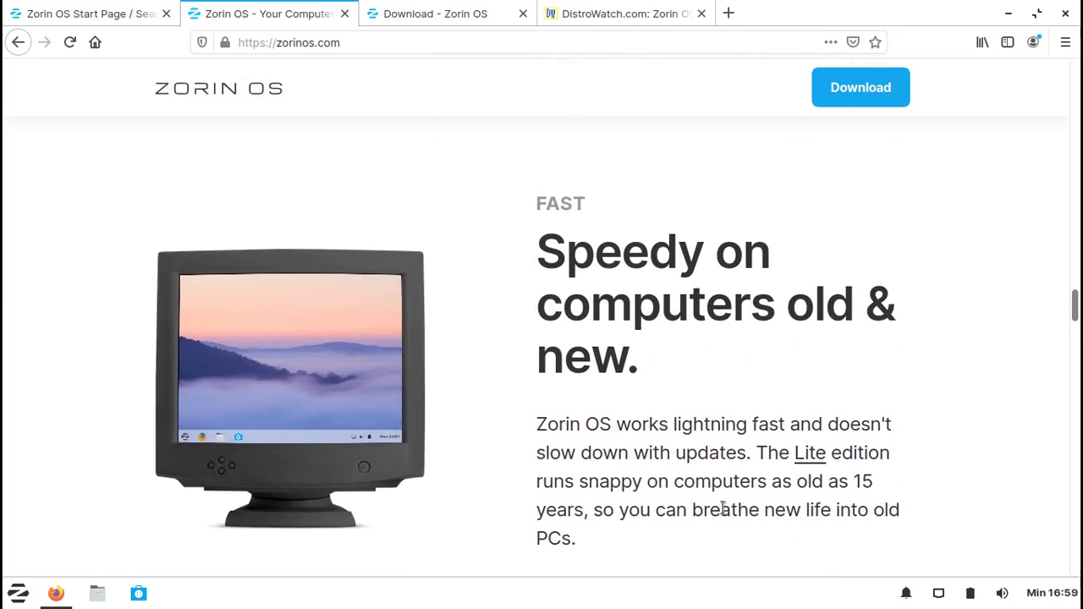
{"action": "left_click_drag", "start_coordinate": [721, 509], "coordinate": [812, 510]}
{"action": "left_click", "coordinate": [684, 502]}
{"action": "scroll", "coordinate": [684, 501], "scroll_direction": "up", "scroll_amount": 15}
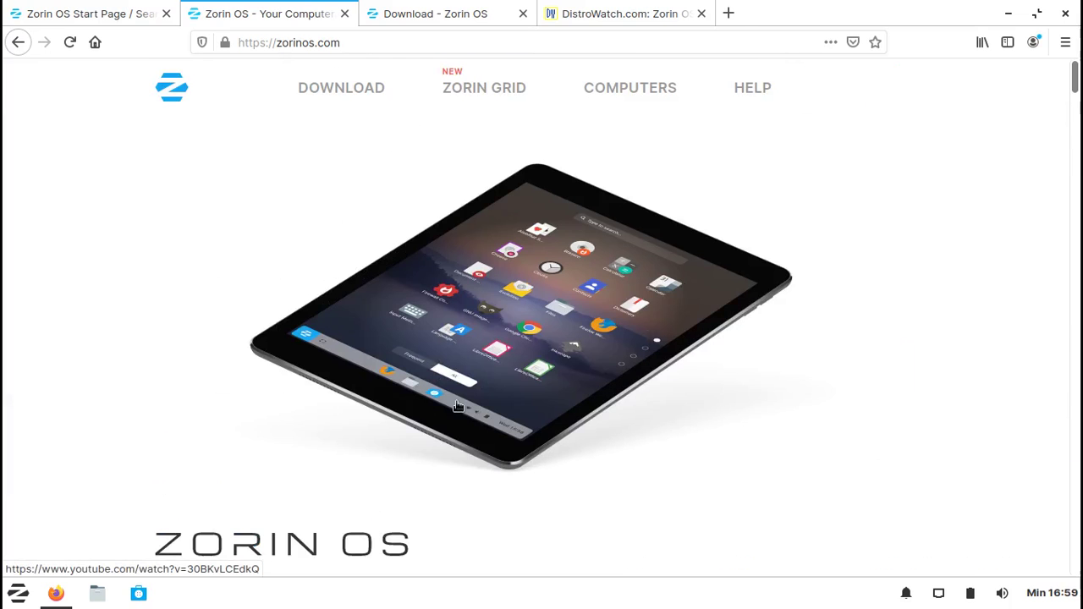
Open the edition comparison on the Zorin OS Download page and go through its feature table
{"action": "left_click", "coordinate": [419, 10]}
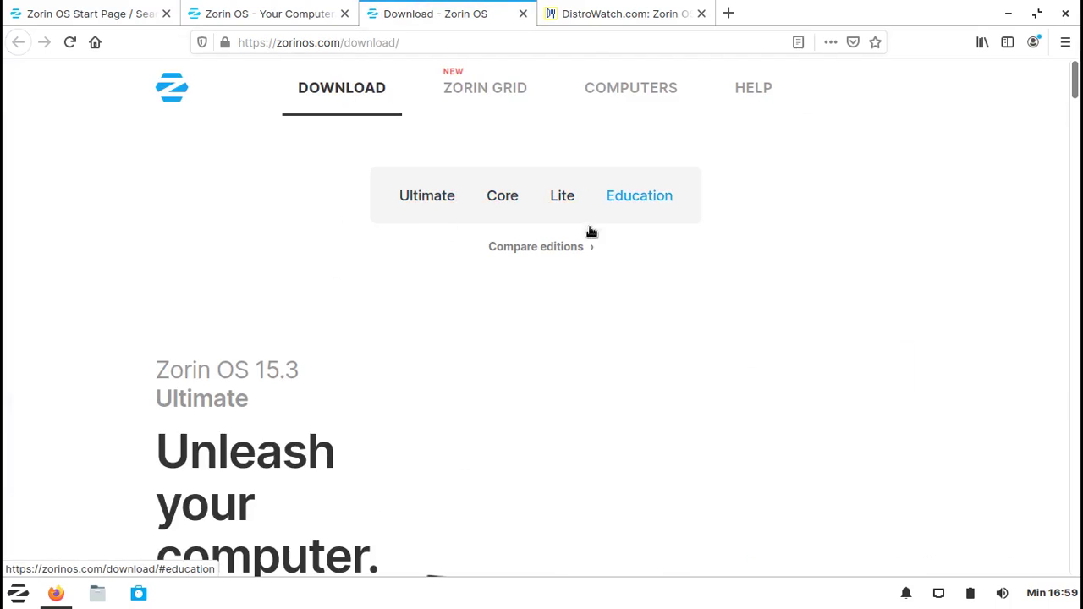
{"action": "left_click", "coordinate": [535, 247]}
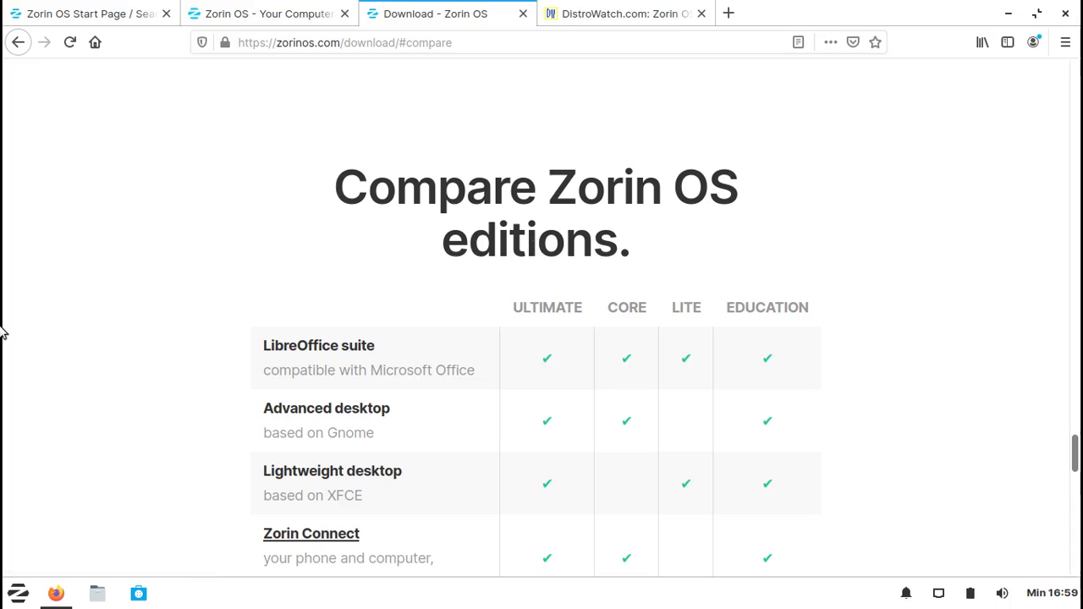
{"action": "scroll", "coordinate": [2, 332], "scroll_direction": "down", "scroll_amount": 3}
{"action": "scroll", "coordinate": [1, 332], "scroll_direction": "down", "scroll_amount": 2}
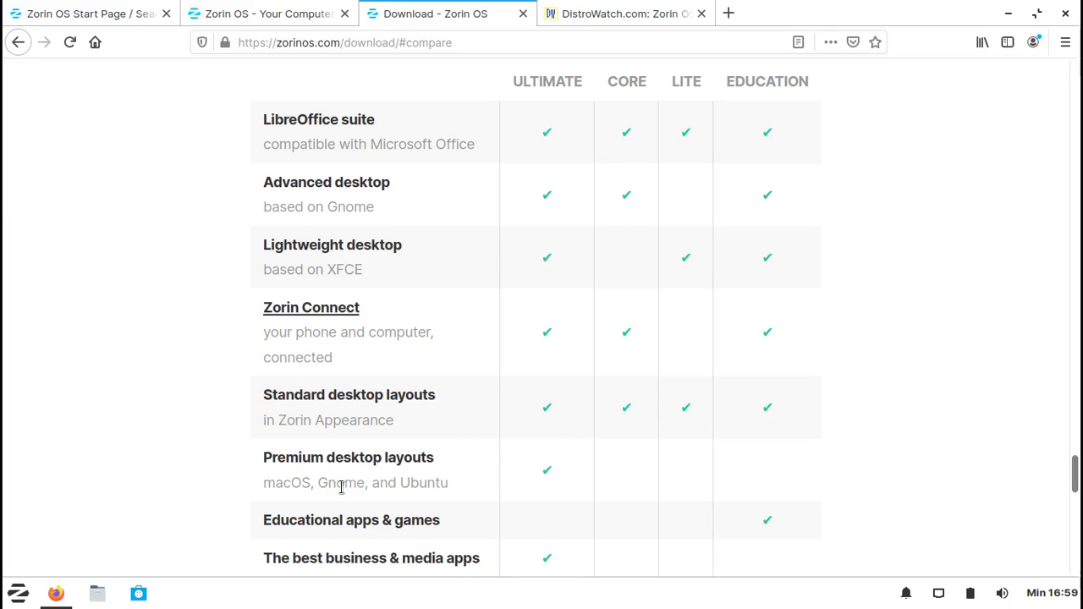
{"action": "scroll", "coordinate": [341, 484], "scroll_direction": "down", "scroll_amount": 1}
{"action": "scroll", "coordinate": [341, 486], "scroll_direction": "down", "scroll_amount": 2}
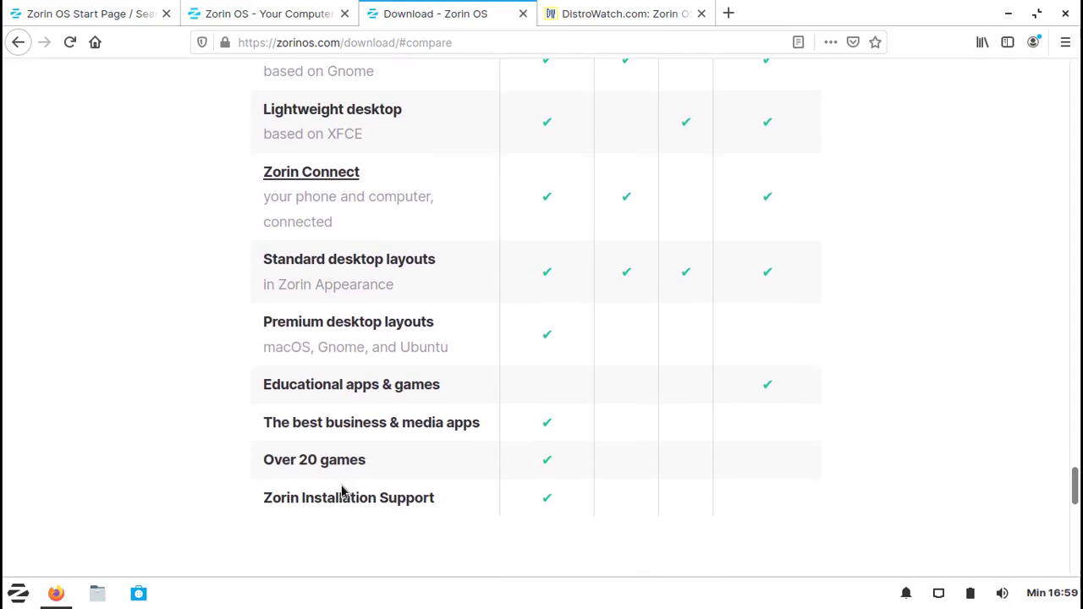
Examine the Premium desktop layouts row, highlighting its description "macOS, Gnome, and Ubuntu"
{"action": "double_click", "coordinate": [283, 347]}
{"action": "left_click", "coordinate": [350, 348]}
{"action": "left_click_drag", "start_coordinate": [264, 347], "coordinate": [455, 349]}
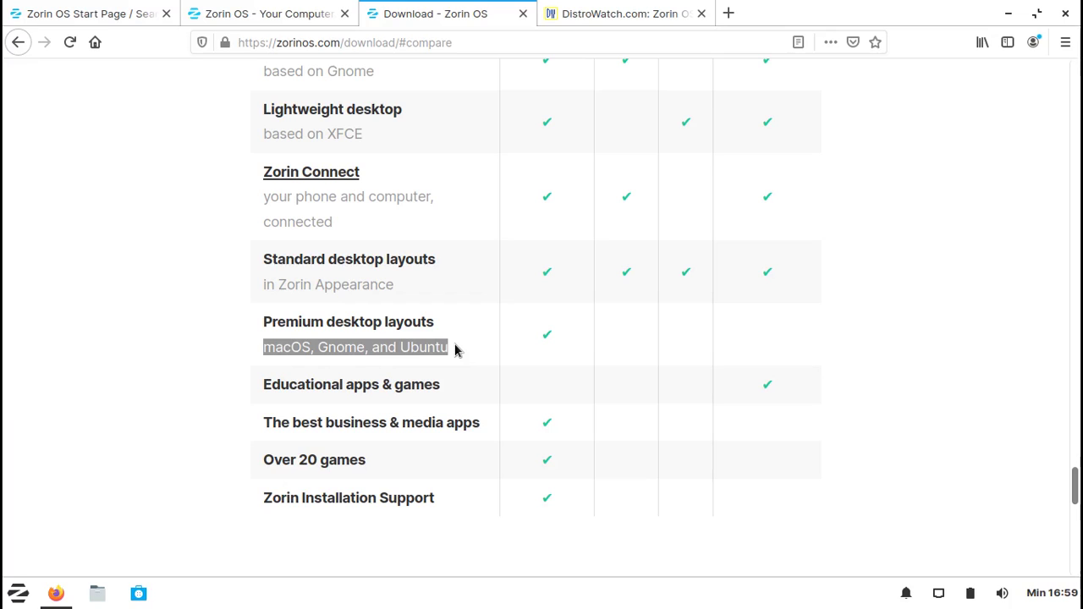
{"action": "left_click", "coordinate": [455, 350]}
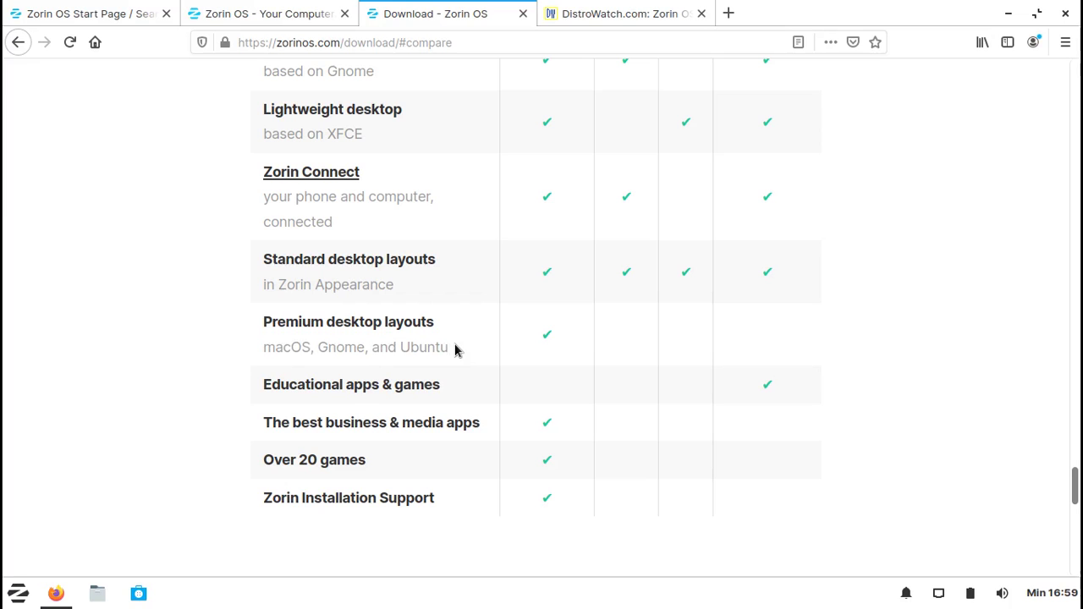
Check which features the comparison table marks for the Lite edition, from LibreOffice suite to Zorin Installation Support
{"action": "scroll", "coordinate": [455, 350], "scroll_direction": "up", "scroll_amount": 5}
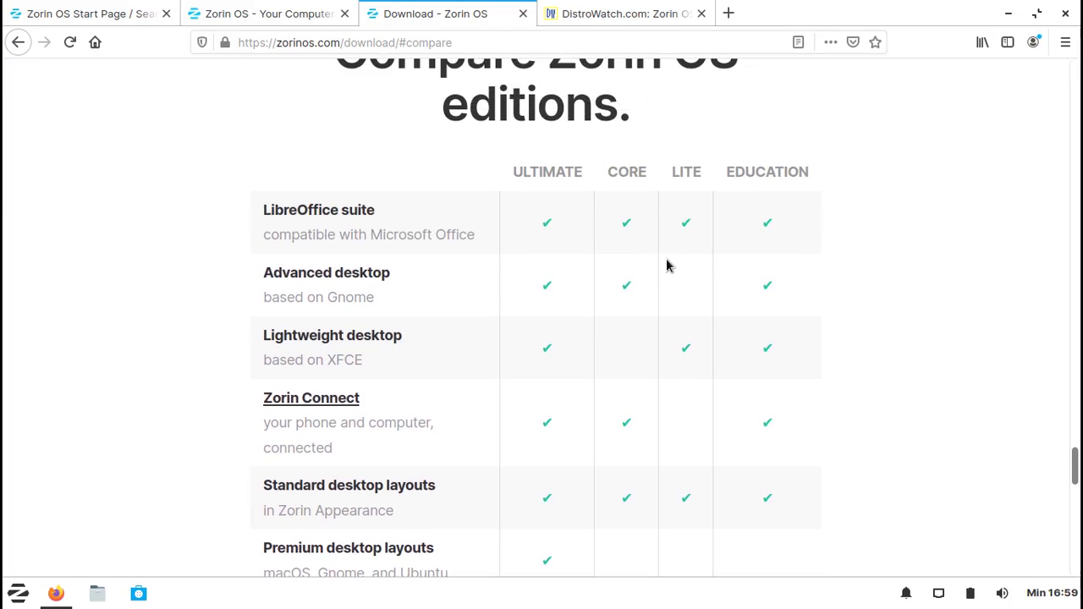
{"action": "double_click", "coordinate": [685, 222]}
{"action": "scroll", "coordinate": [687, 222], "scroll_direction": "down", "scroll_amount": 5}
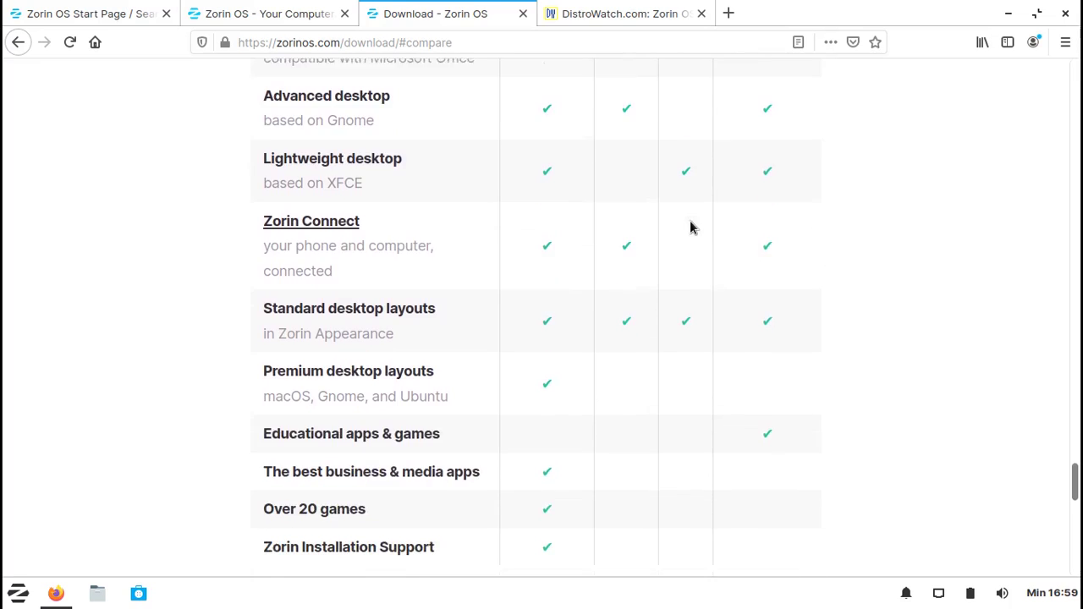
{"action": "scroll", "coordinate": [689, 222], "scroll_direction": "up", "scroll_amount": 3}
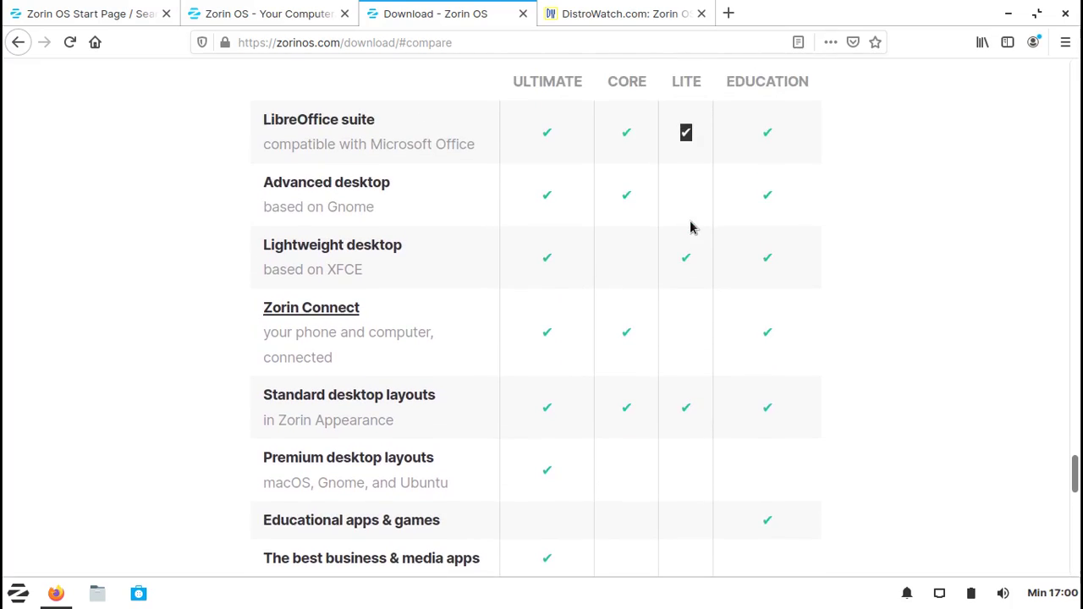
{"action": "left_click", "coordinate": [682, 401]}
{"action": "scroll", "coordinate": [682, 401], "scroll_direction": "down", "scroll_amount": 5}
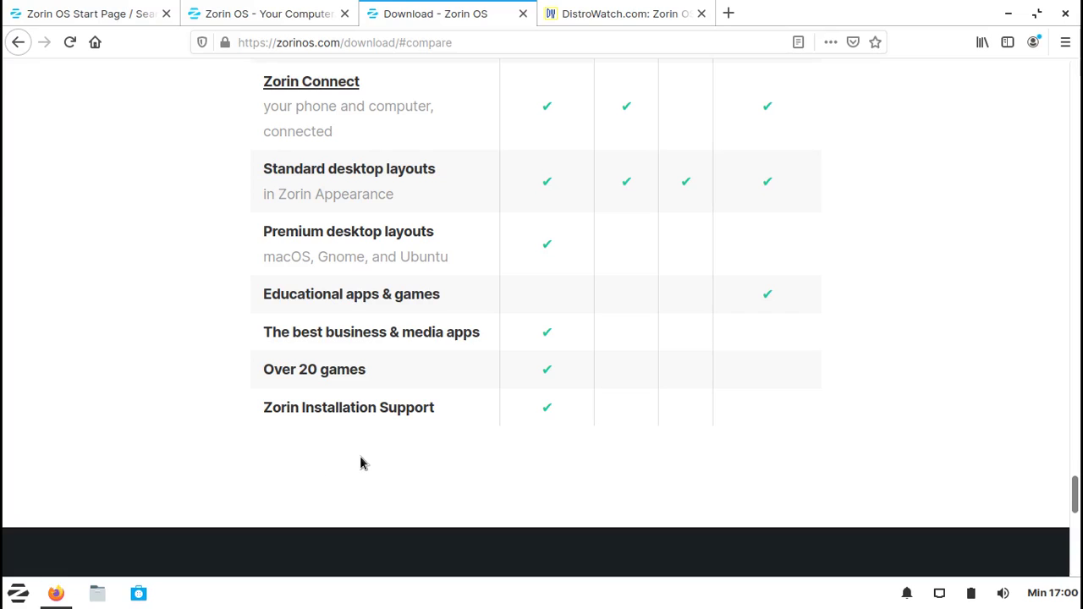
{"action": "scroll", "coordinate": [361, 462], "scroll_direction": "up", "scroll_amount": 2}
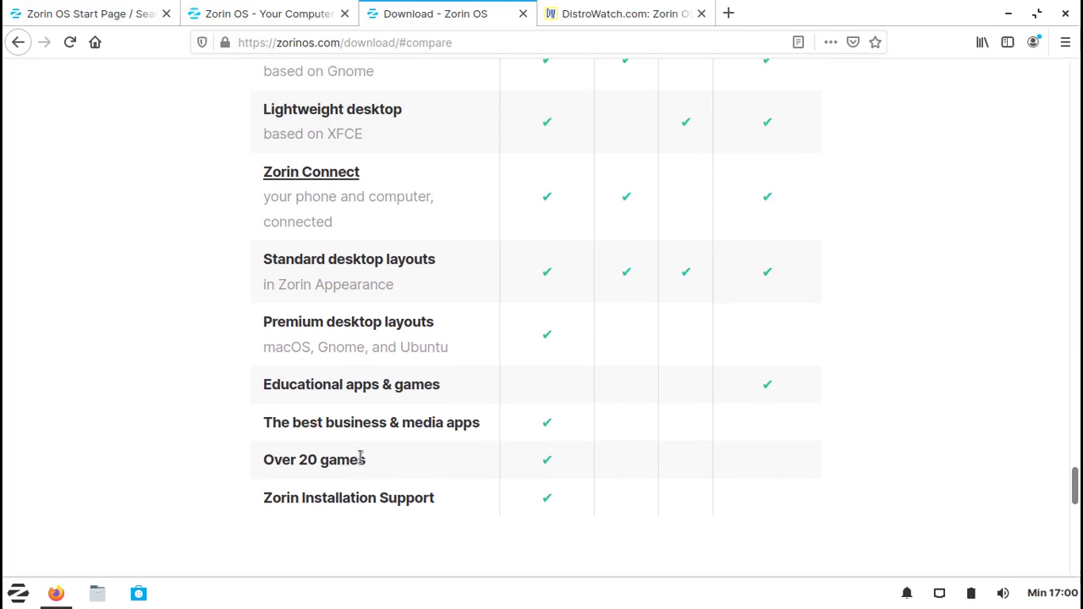
Return to the start of the Download page, open the Lite edition's section and review its features
{"action": "scroll", "coordinate": [361, 459], "scroll_direction": "up", "scroll_amount": 13}
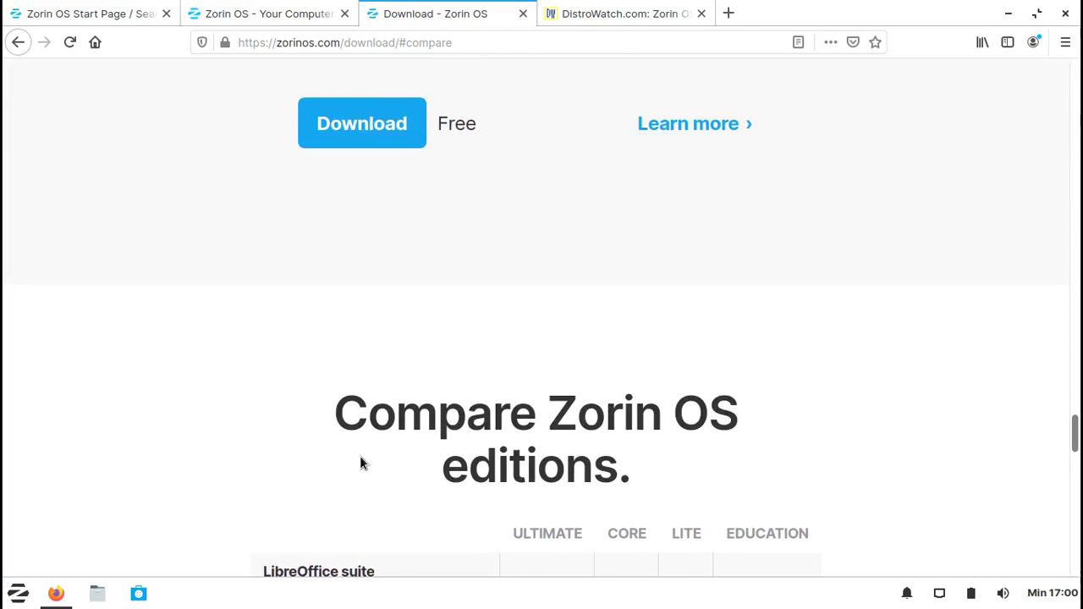
{"action": "scroll", "coordinate": [359, 462], "scroll_direction": "down", "scroll_amount": 3}
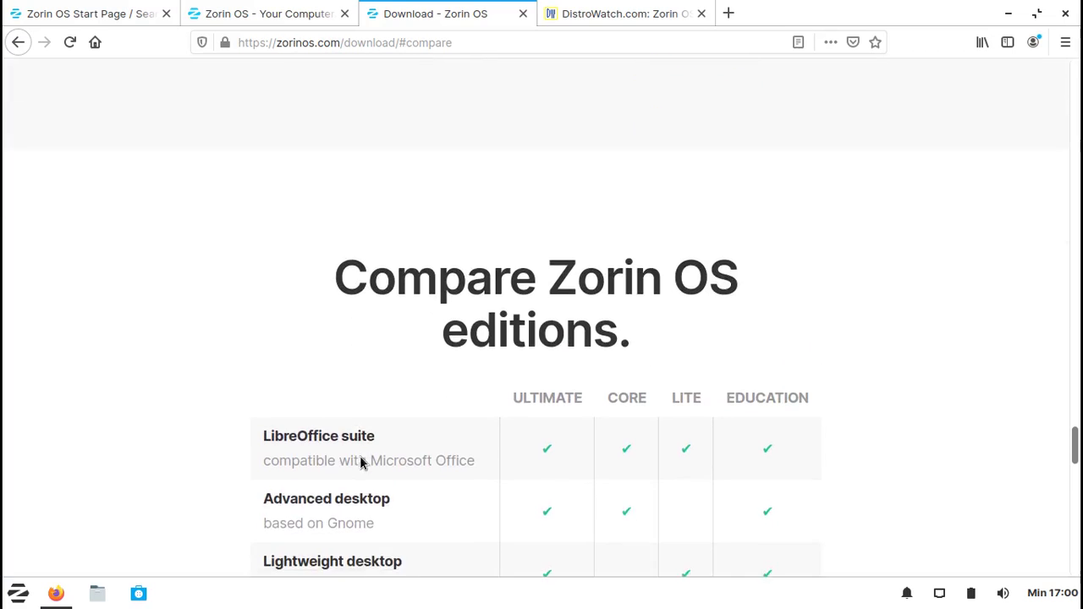
{"action": "scroll", "coordinate": [359, 456], "scroll_direction": "up", "scroll_amount": 9}
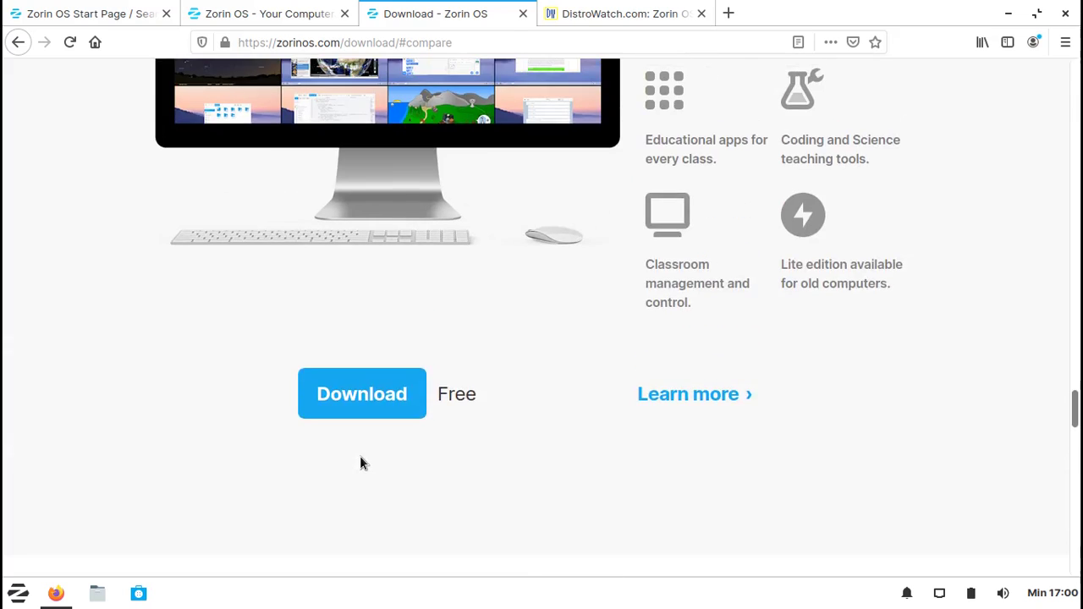
{"action": "key", "text": "Home"}
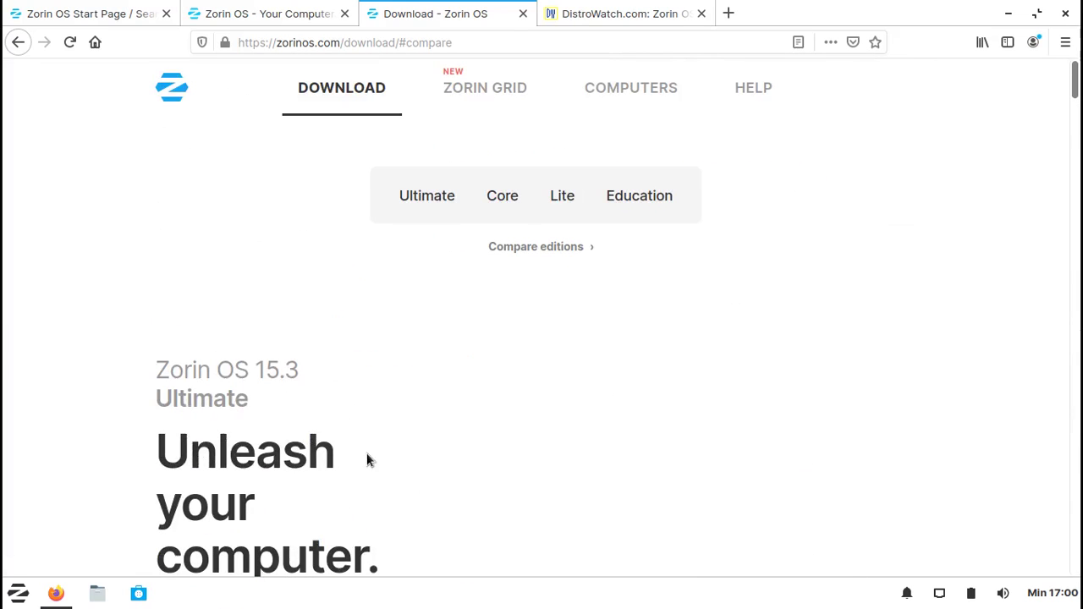
{"action": "left_click", "coordinate": [562, 196]}
{"action": "scroll", "coordinate": [95, 311], "scroll_direction": "down", "scroll_amount": 3}
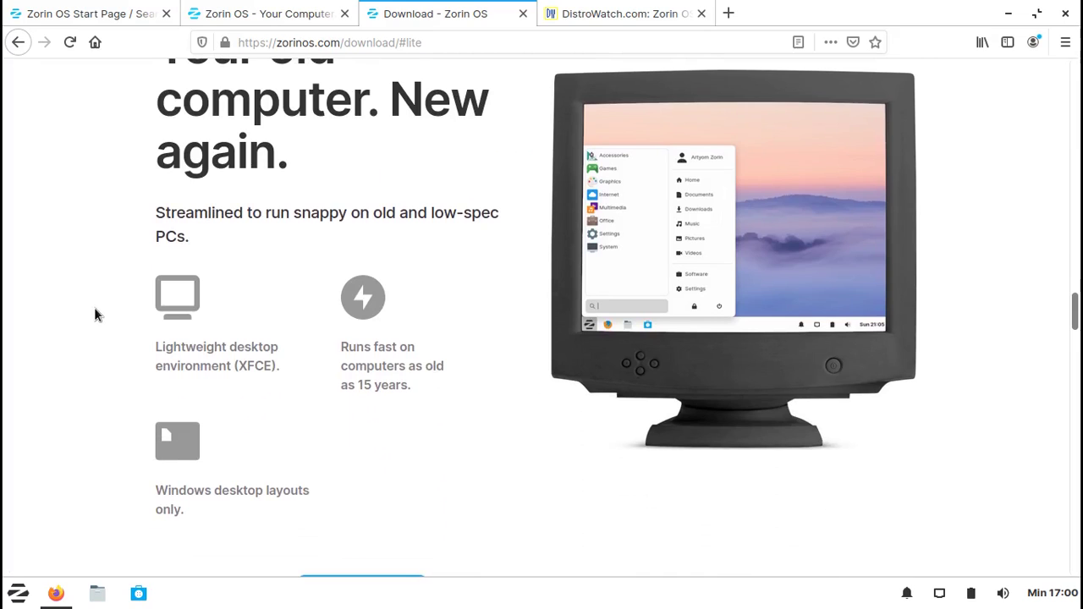
Open the Lite edition's system requirements and examine its RAM and display requirements
{"action": "scroll", "coordinate": [95, 309], "scroll_direction": "up", "scroll_amount": 1}
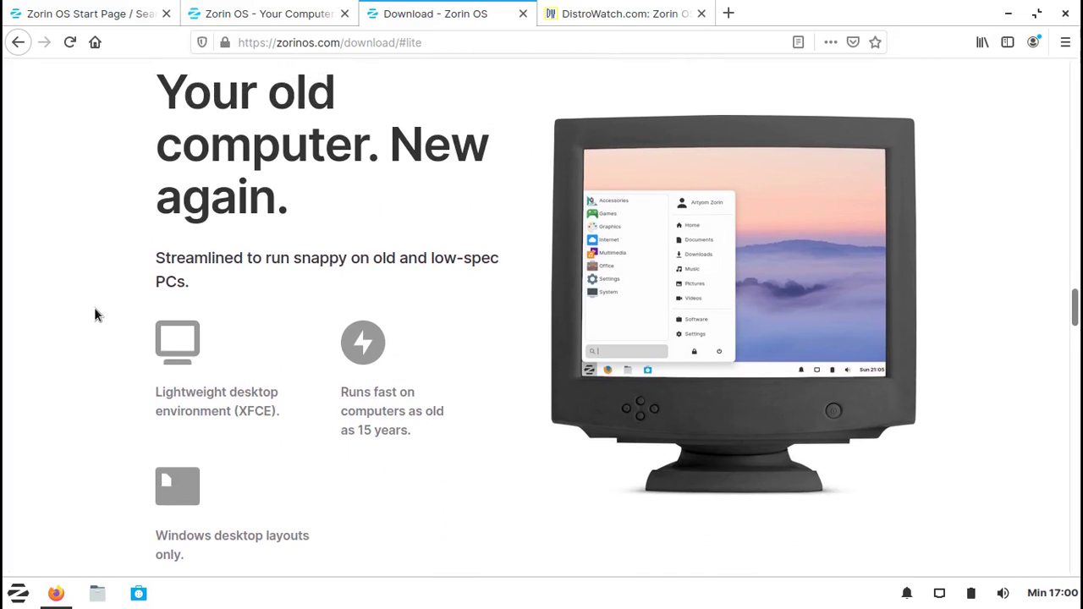
{"action": "scroll", "coordinate": [62, 383], "scroll_direction": "down", "scroll_amount": 4}
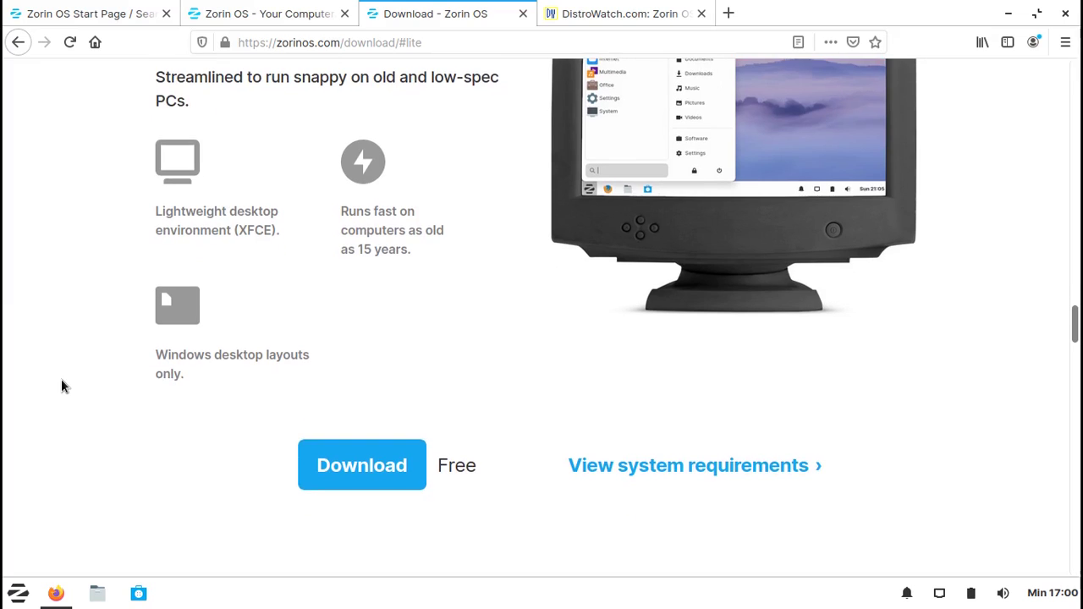
{"action": "left_click", "coordinate": [735, 466]}
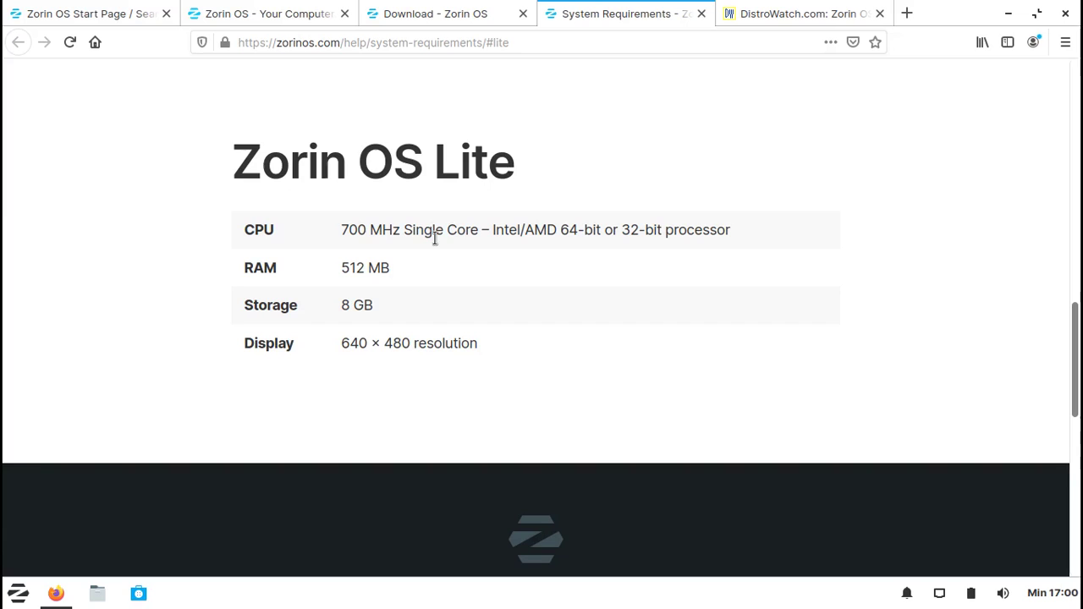
{"action": "double_click", "coordinate": [347, 268]}
{"action": "left_click", "coordinate": [431, 288]}
{"action": "left_click_drag", "start_coordinate": [341, 343], "coordinate": [413, 342]}
{"action": "left_click", "coordinate": [406, 365]}
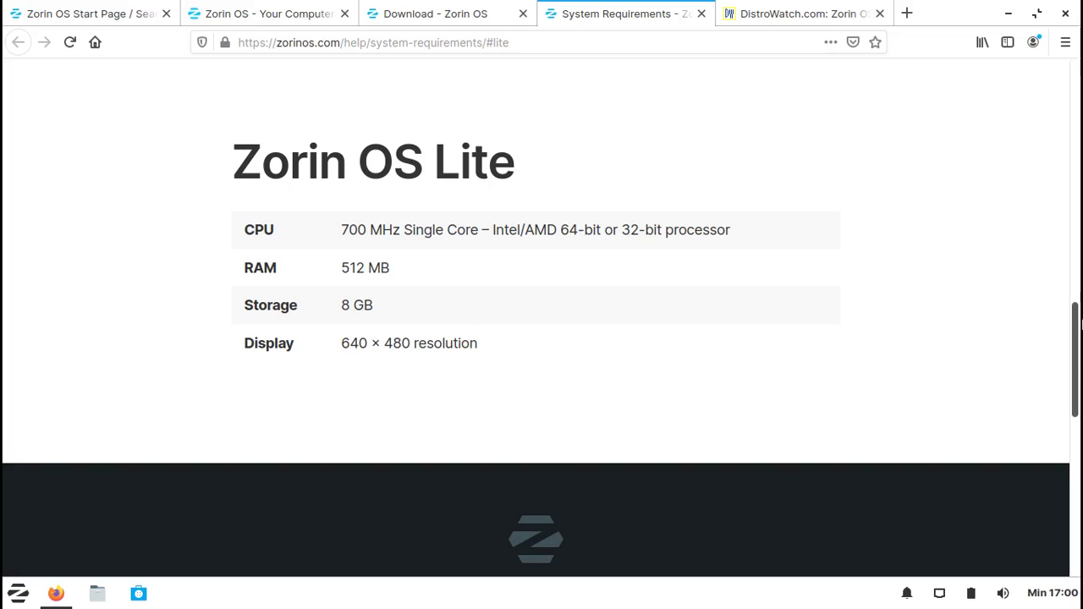
{"action": "left_click_drag", "start_coordinate": [1078, 351], "coordinate": [1056, 89]}
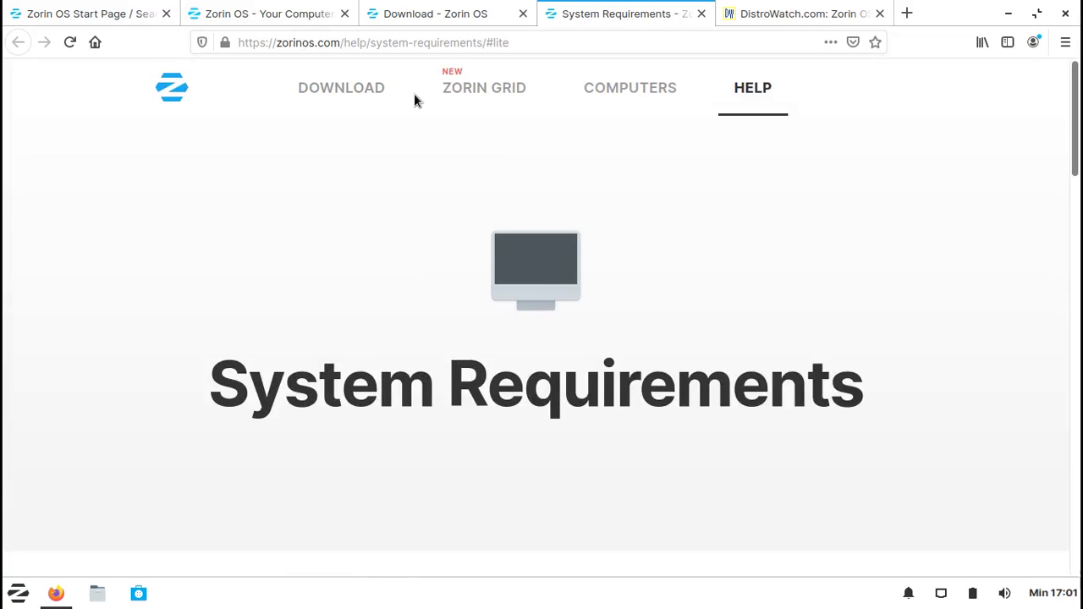
Switch to the DistroWatch page for Zorin OS and examine its distribution details, highlighting the popularity rank
{"action": "left_click", "coordinate": [772, 11]}
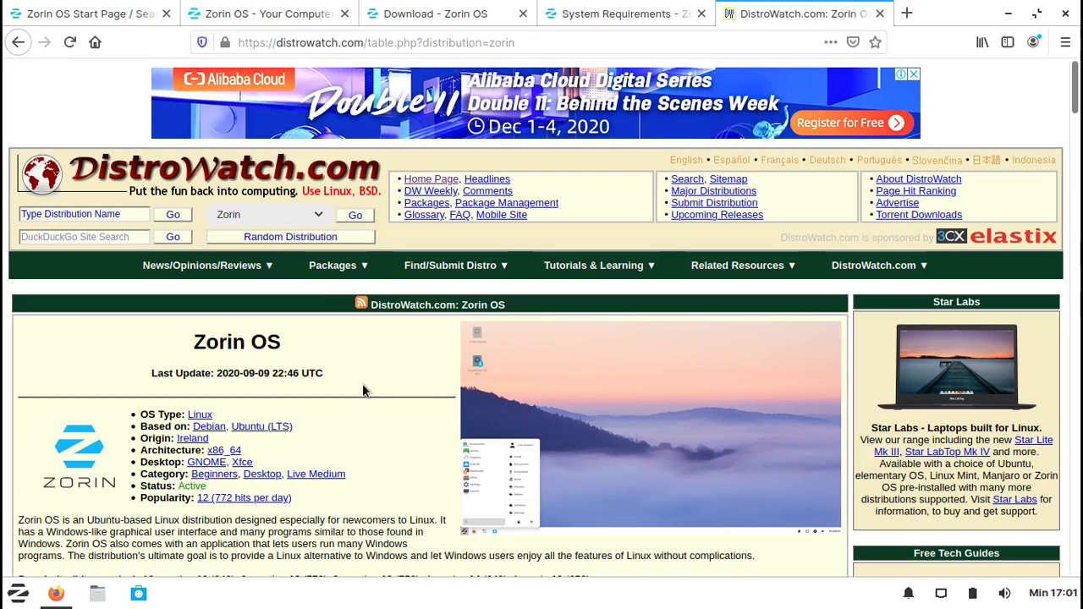
{"action": "scroll", "coordinate": [362, 389], "scroll_direction": "down", "scroll_amount": 5}
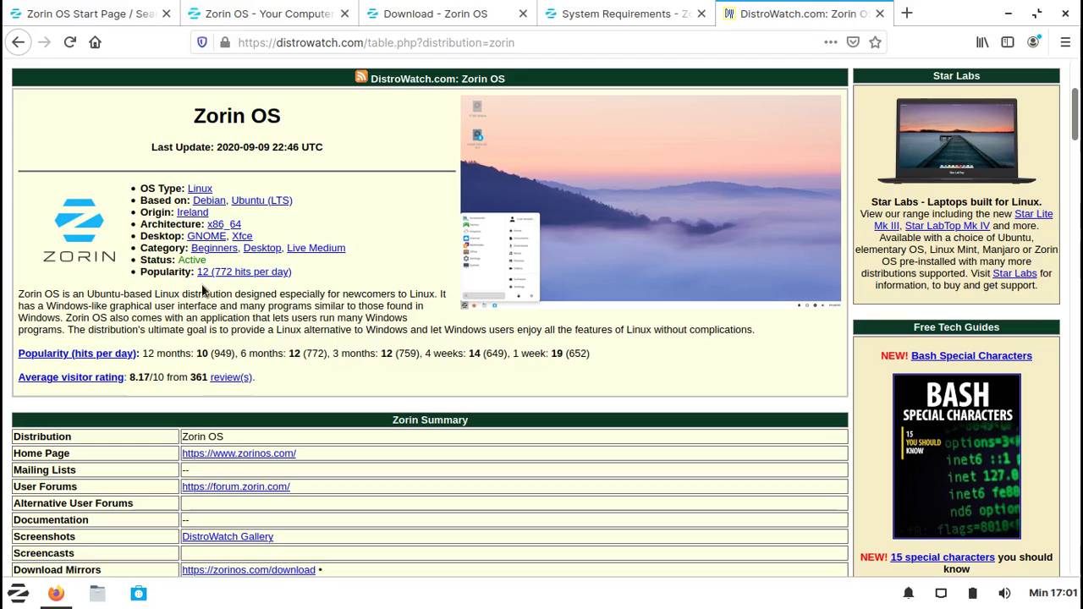
{"action": "mouse_move", "coordinate": [194, 272]}
{"action": "left_mouse_down"}
{"action": "mouse_move", "coordinate": [254, 274]}
{"action": "mouse_move", "coordinate": [213, 273]}
{"action": "left_mouse_up"}
{"action": "left_click", "coordinate": [342, 346]}
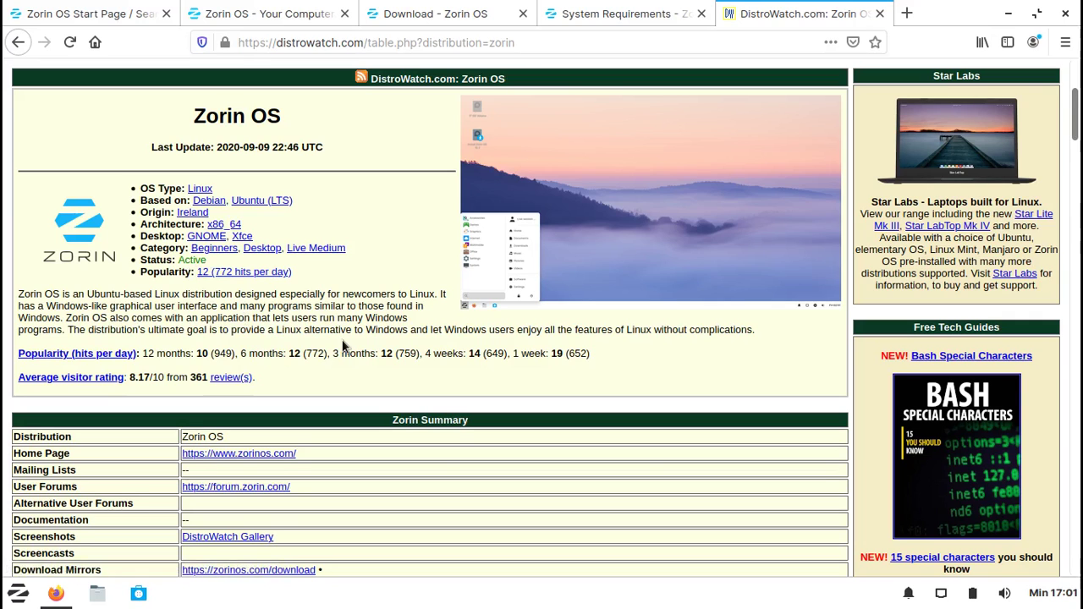
Go through the Zorin Summary on DistroWatch and examine the release feature table, including package management and release model
{"action": "scroll", "coordinate": [343, 346], "scroll_direction": "down", "scroll_amount": 2}
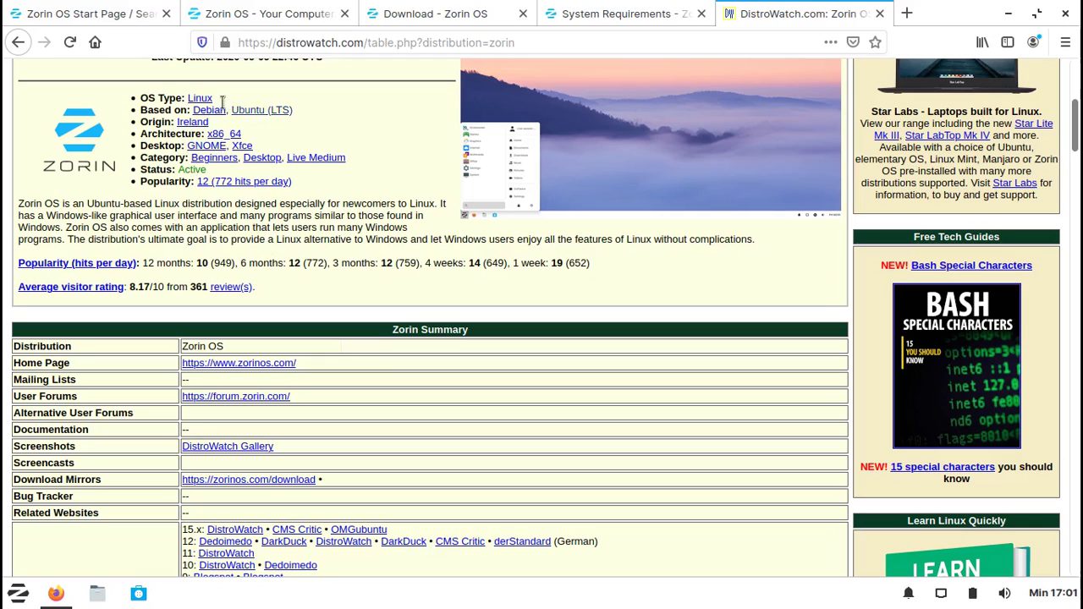
{"action": "scroll", "coordinate": [421, 283], "scroll_direction": "down", "scroll_amount": 2}
{"action": "scroll", "coordinate": [420, 287], "scroll_direction": "down", "scroll_amount": 10}
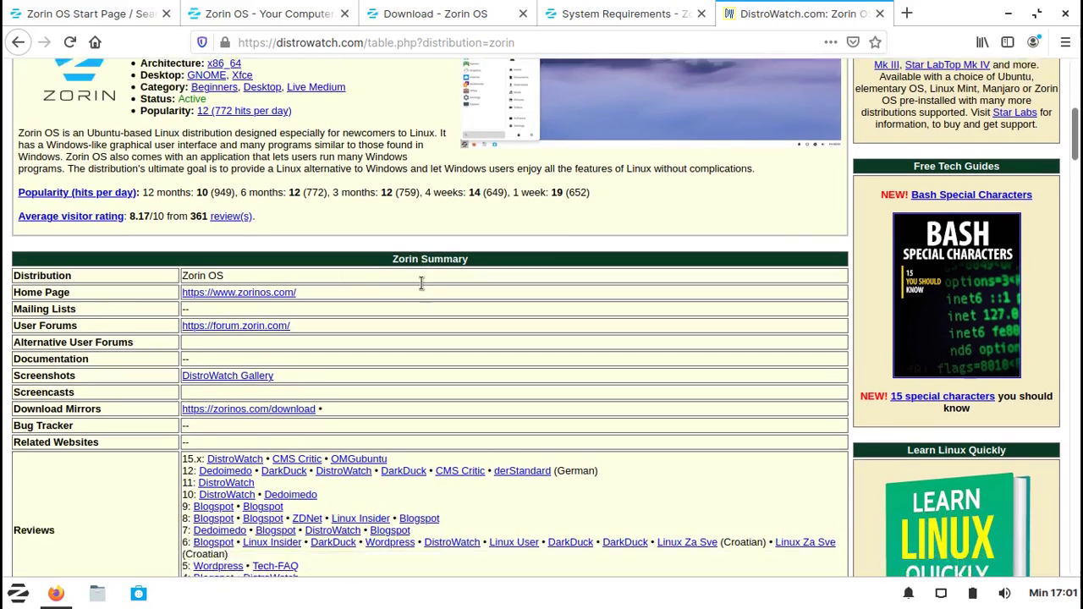
{"action": "scroll", "coordinate": [420, 288], "scroll_direction": "down", "scroll_amount": 10}
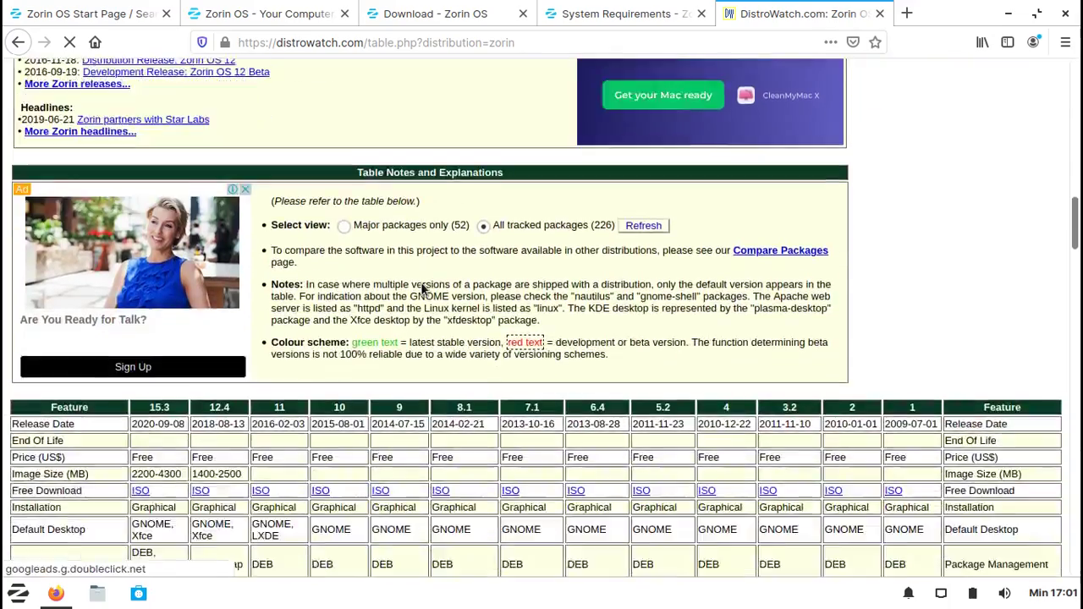
{"action": "scroll", "coordinate": [423, 288], "scroll_direction": "up", "scroll_amount": 1}
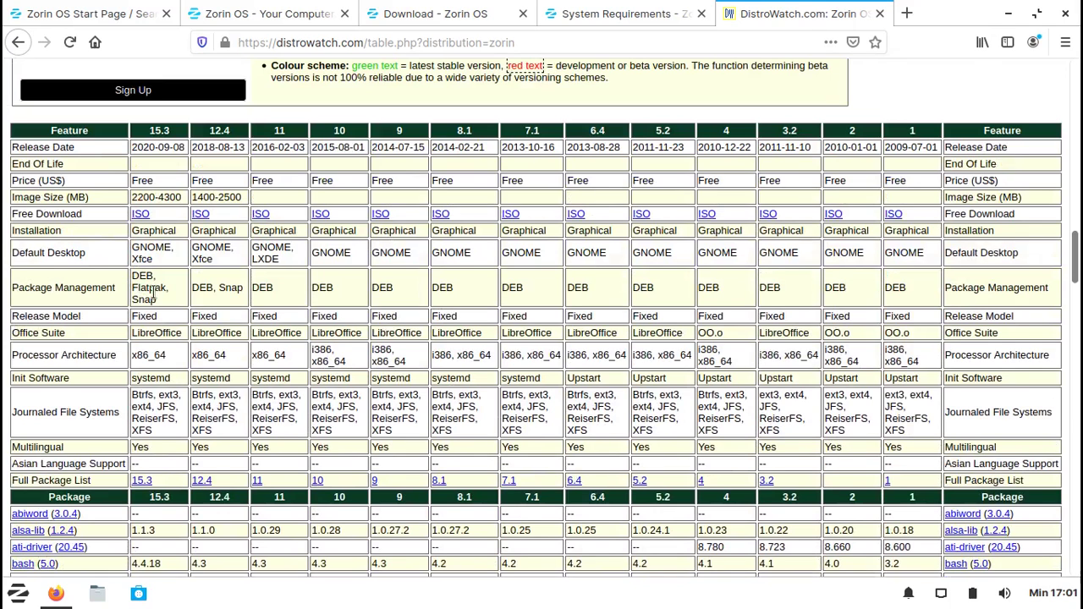
{"action": "scroll", "coordinate": [152, 290], "scroll_direction": "down", "scroll_amount": 1}
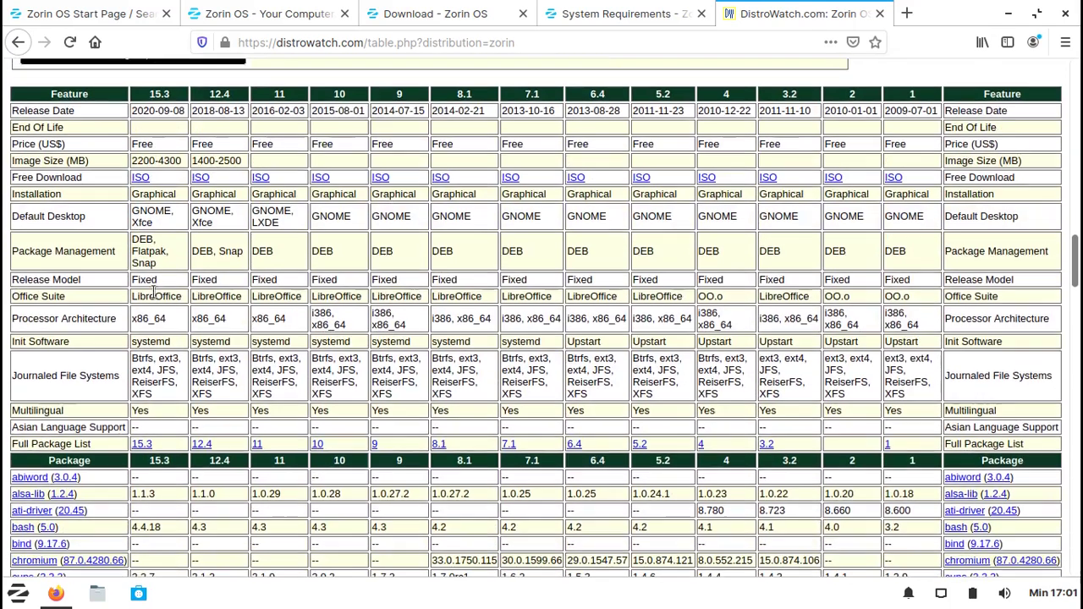
{"action": "scroll", "coordinate": [152, 290], "scroll_direction": "down", "scroll_amount": 2}
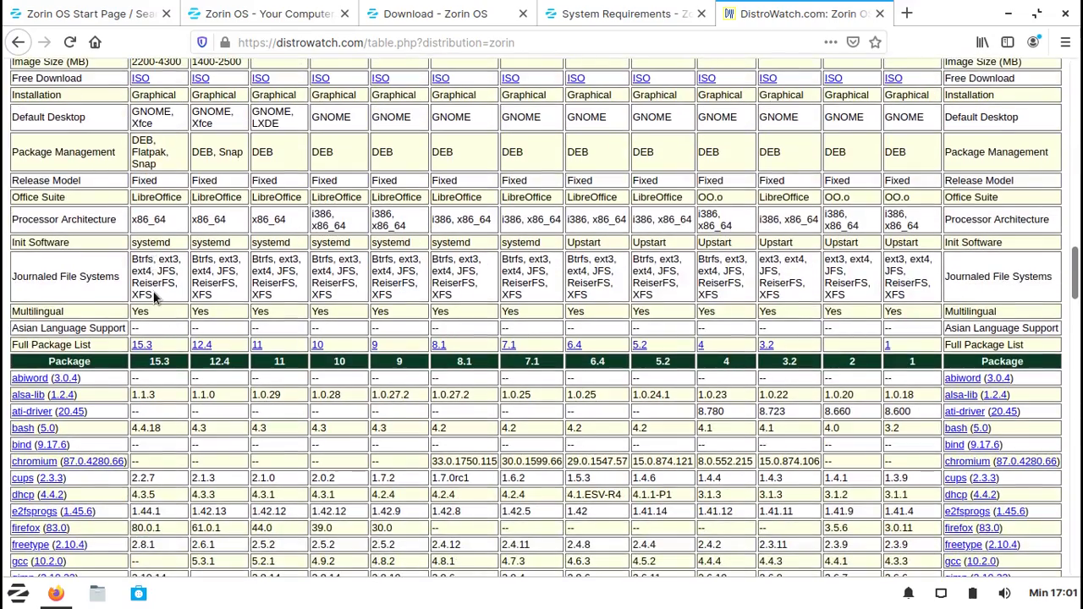
Look over the package version table for the Zorin OS releases and return to the start of the DistroWatch page
{"action": "scroll", "coordinate": [154, 294], "scroll_direction": "down", "scroll_amount": 3}
{"action": "scroll", "coordinate": [152, 292], "scroll_direction": "down", "scroll_amount": 1}
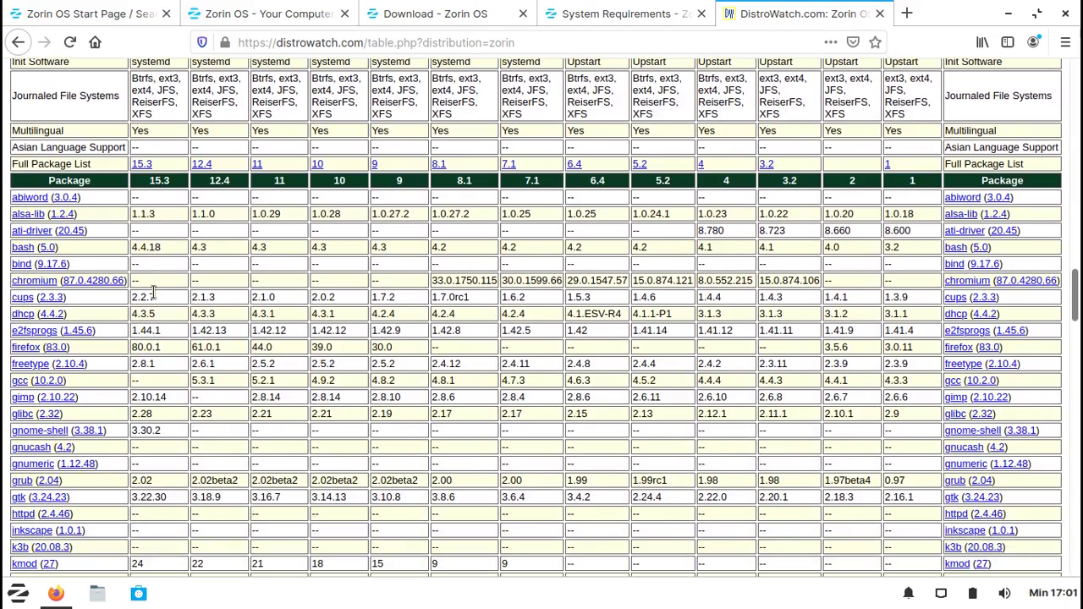
{"action": "scroll", "coordinate": [152, 291], "scroll_direction": "down", "scroll_amount": 7}
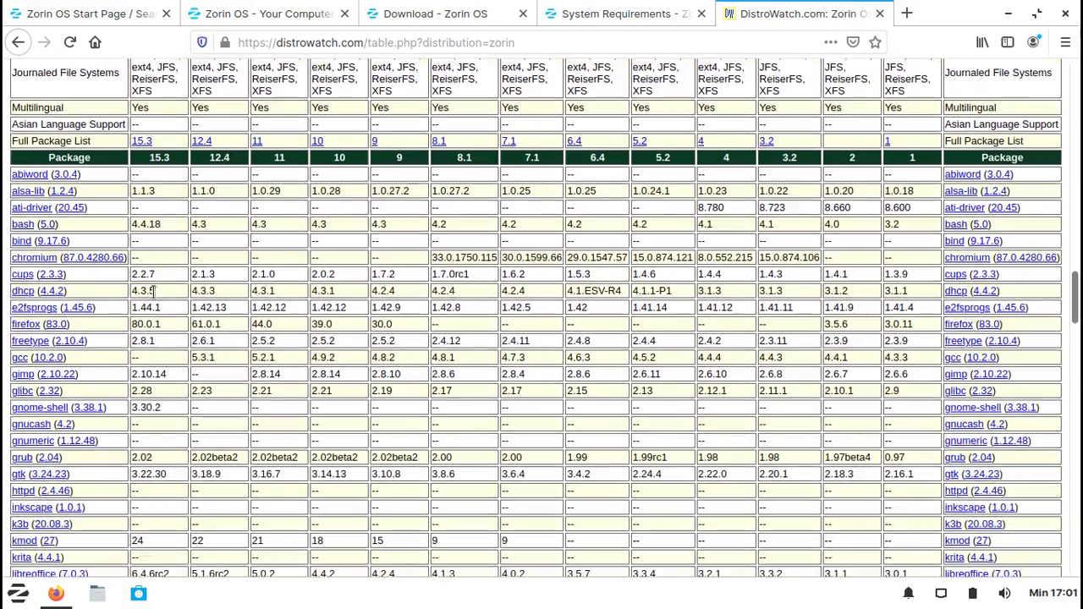
{"action": "scroll", "coordinate": [154, 294], "scroll_direction": "down", "scroll_amount": 6}
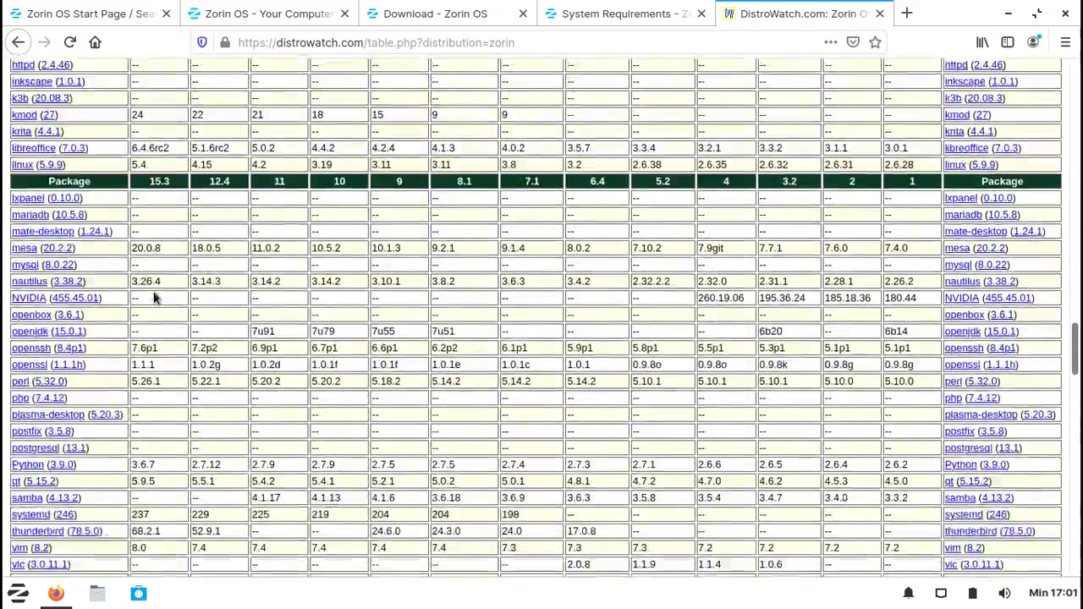
{"action": "scroll", "coordinate": [153, 295], "scroll_direction": "up", "scroll_amount": 1}
{"action": "scroll", "coordinate": [153, 292], "scroll_direction": "up", "scroll_amount": 15}
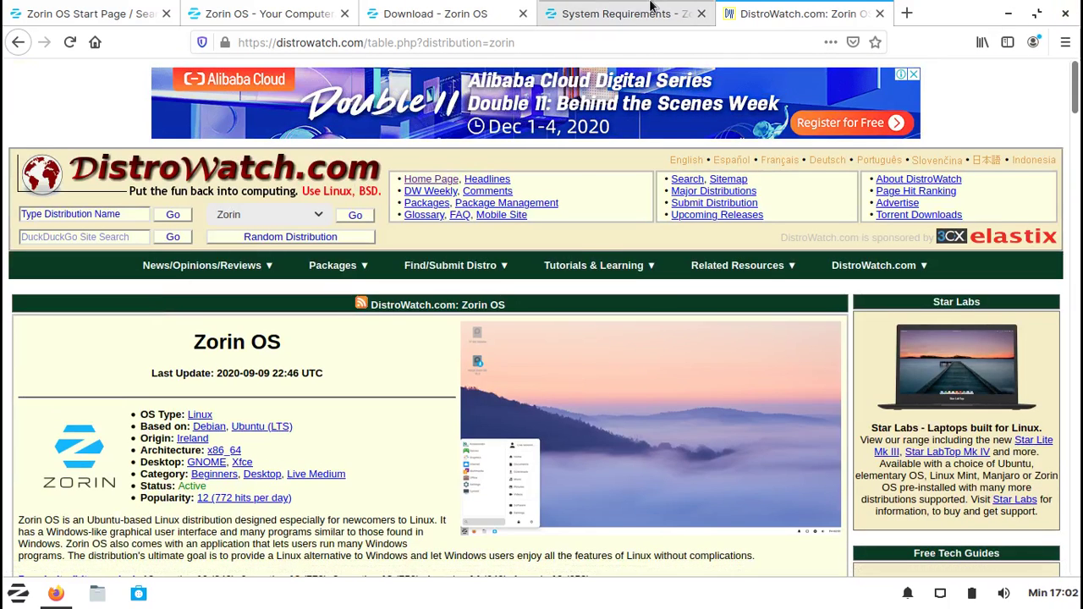
Review the edition comparison table on the Zorin OS Download page again and close the browser
{"action": "left_click", "coordinate": [497, 12]}
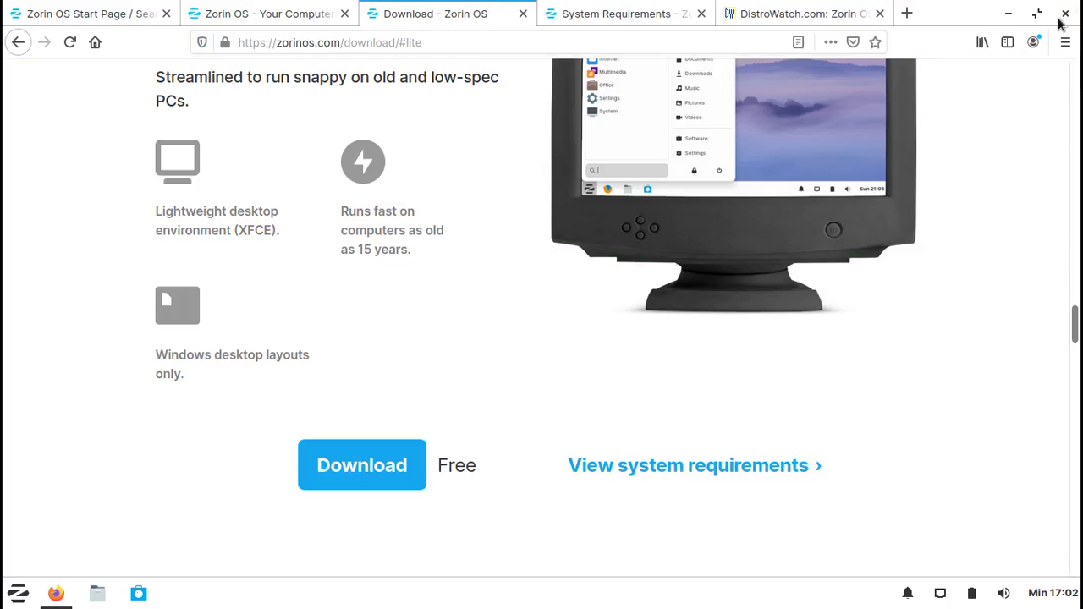
{"action": "scroll", "coordinate": [780, 193], "scroll_direction": "up", "scroll_amount": 20}
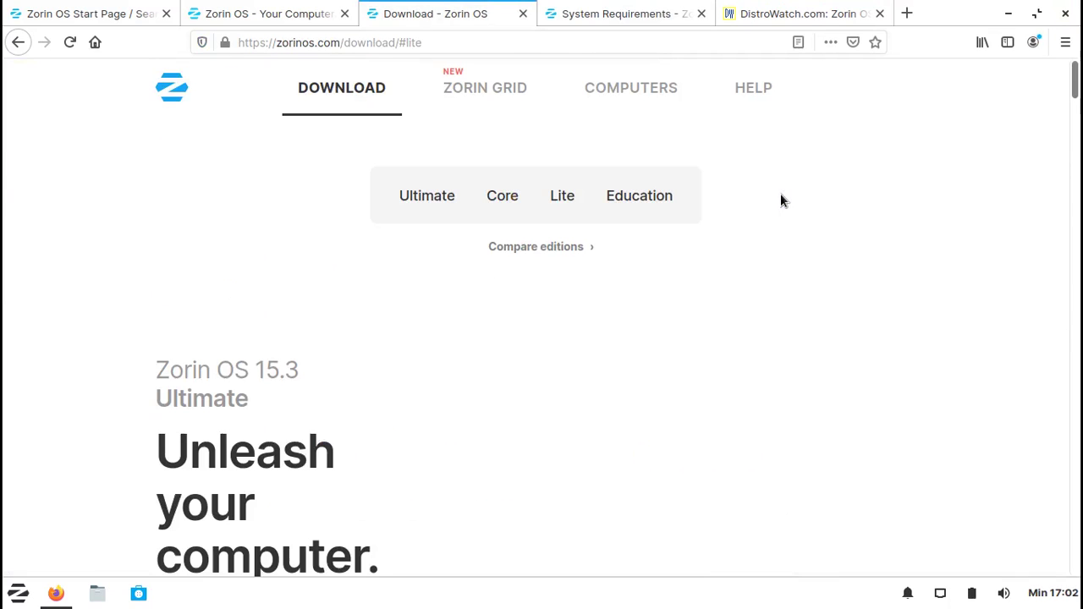
{"action": "left_click", "coordinate": [532, 246]}
{"action": "scroll", "coordinate": [532, 245], "scroll_direction": "down", "scroll_amount": 2}
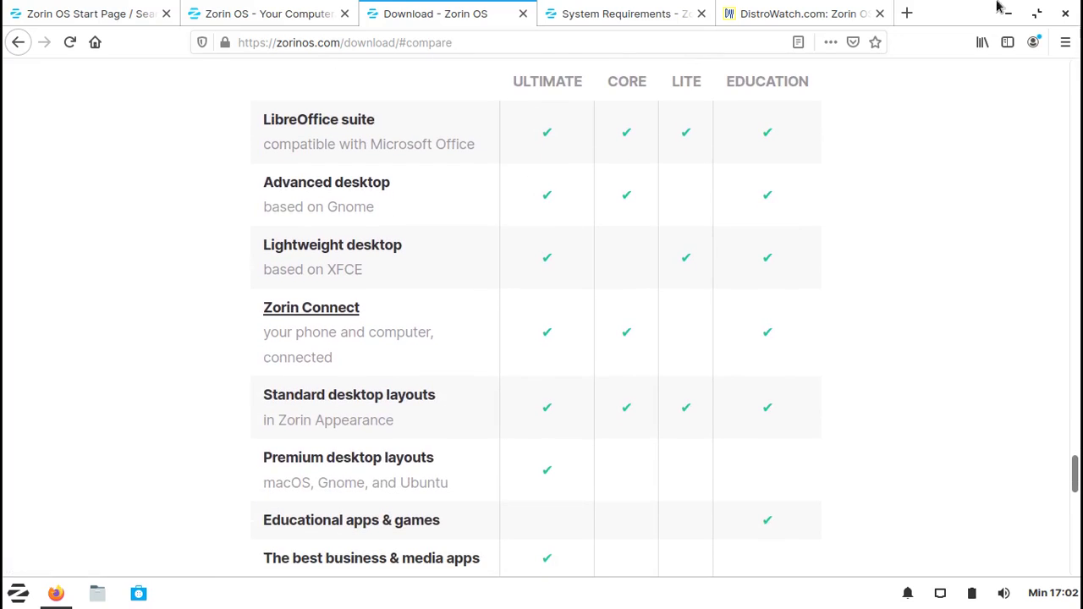
{"action": "left_click", "coordinate": [1065, 14]}
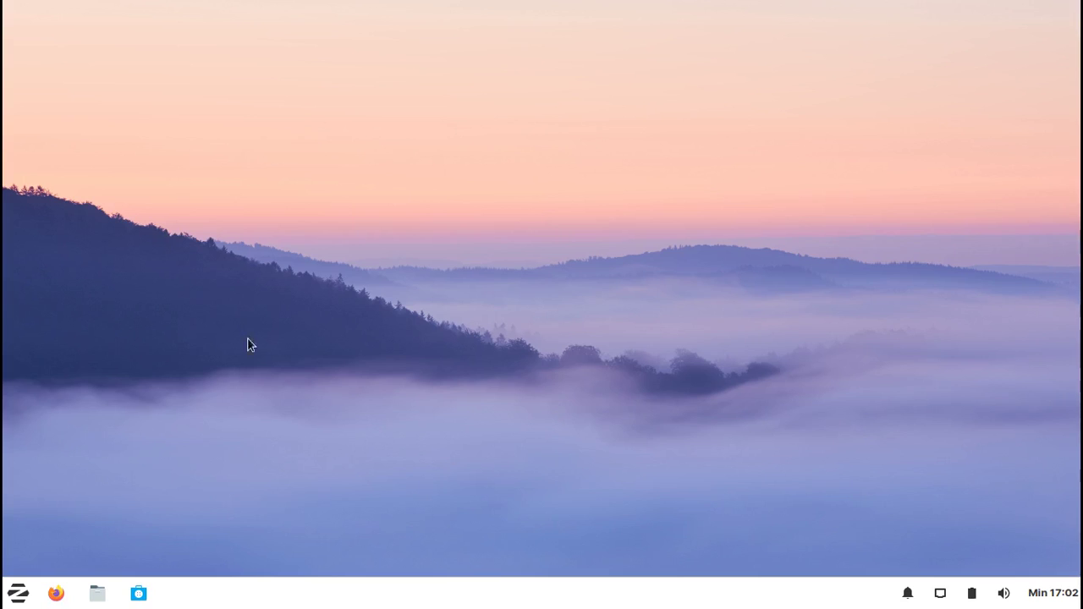
Find and open Terminal Emulator, and run neofetch to display the system information
{"action": "left_click", "coordinate": [18, 595]}
{"action": "type", "text": "termin"}
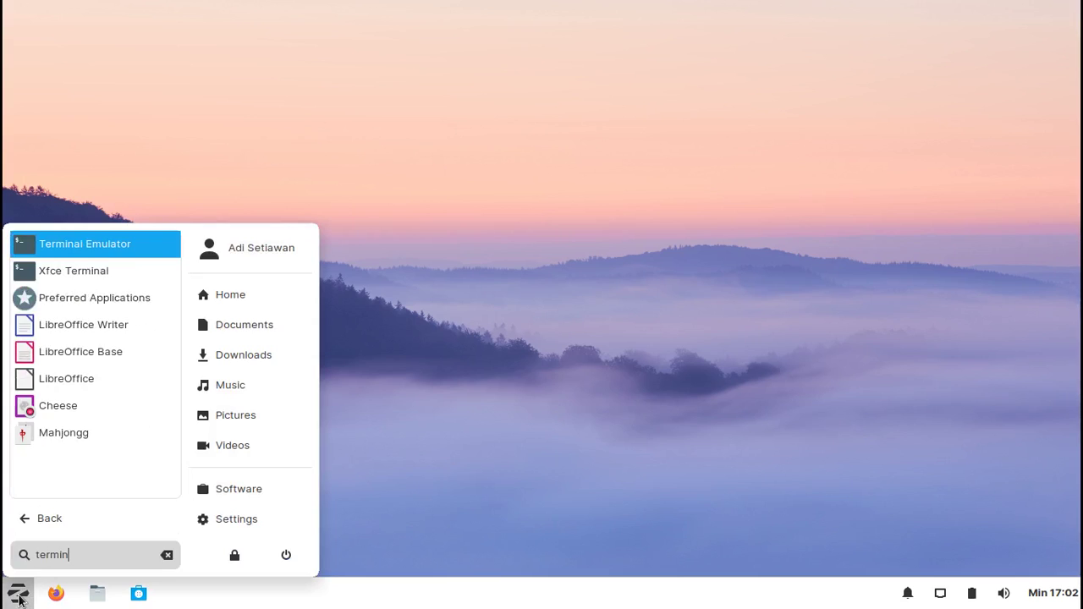
{"action": "key", "text": "Return"}
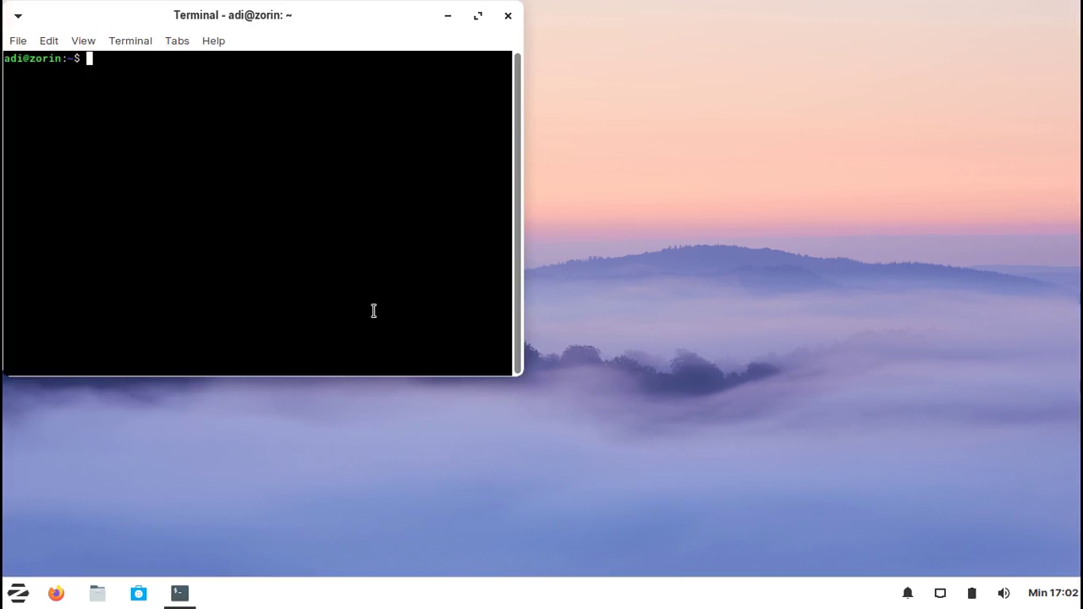
{"action": "type", "text": "neofetch"}
{"action": "key", "text": "Return"}
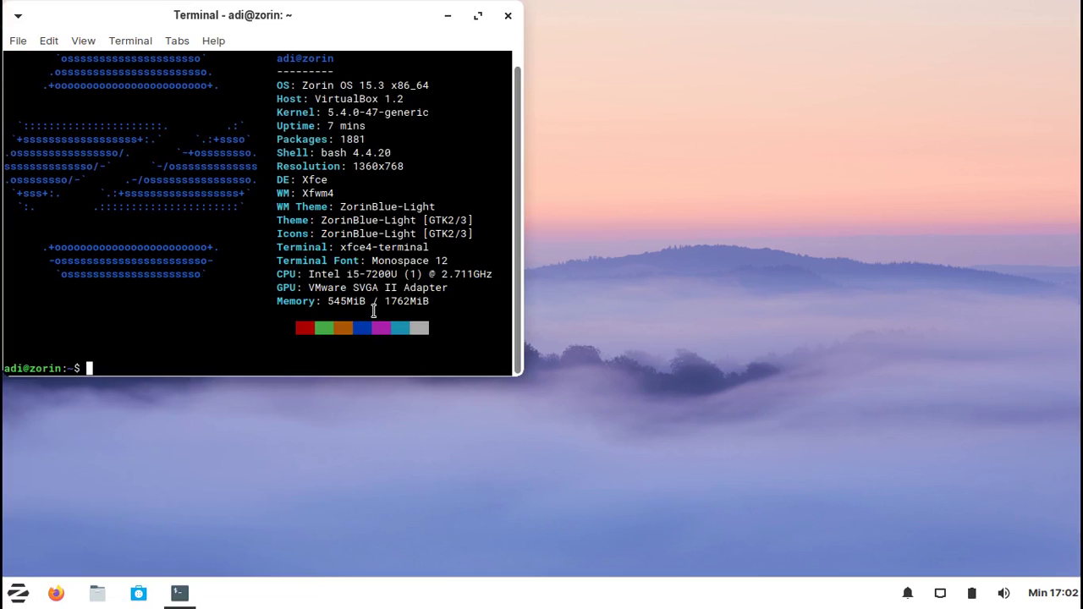
Examine the neofetch output, highlighting the used memory, desktop environment, window manager and kernel version
{"action": "double_click", "coordinate": [350, 302]}
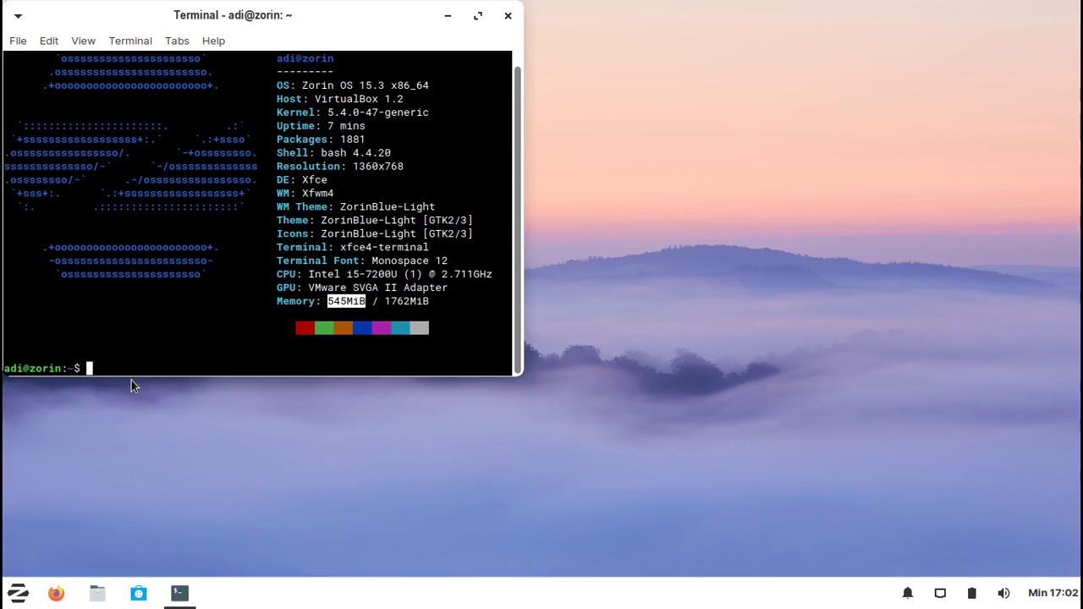
{"action": "left_click", "coordinate": [347, 309]}
{"action": "double_click", "coordinate": [342, 302]}
{"action": "double_click", "coordinate": [314, 180]}
{"action": "left_click", "coordinate": [318, 188]}
{"action": "double_click", "coordinate": [318, 191]}
{"action": "left_click_drag", "start_coordinate": [327, 112], "coordinate": [435, 113]}
{"action": "left_click", "coordinate": [436, 112]}
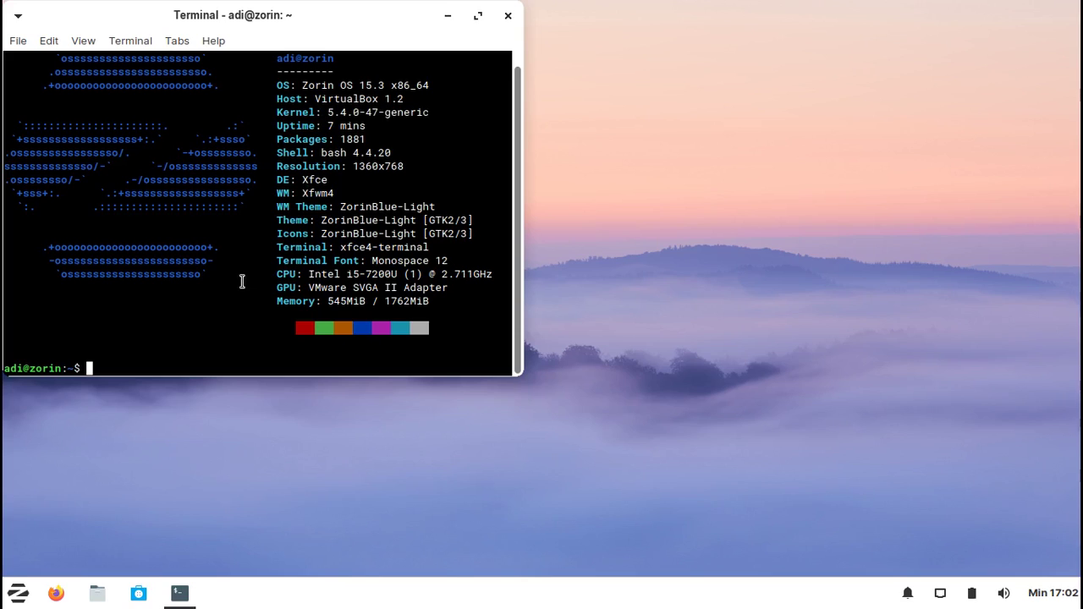
Run uname -romi in the terminal and highlight its output line
{"action": "type", "text": "uname -romi"}
{"action": "key", "text": "Return"}
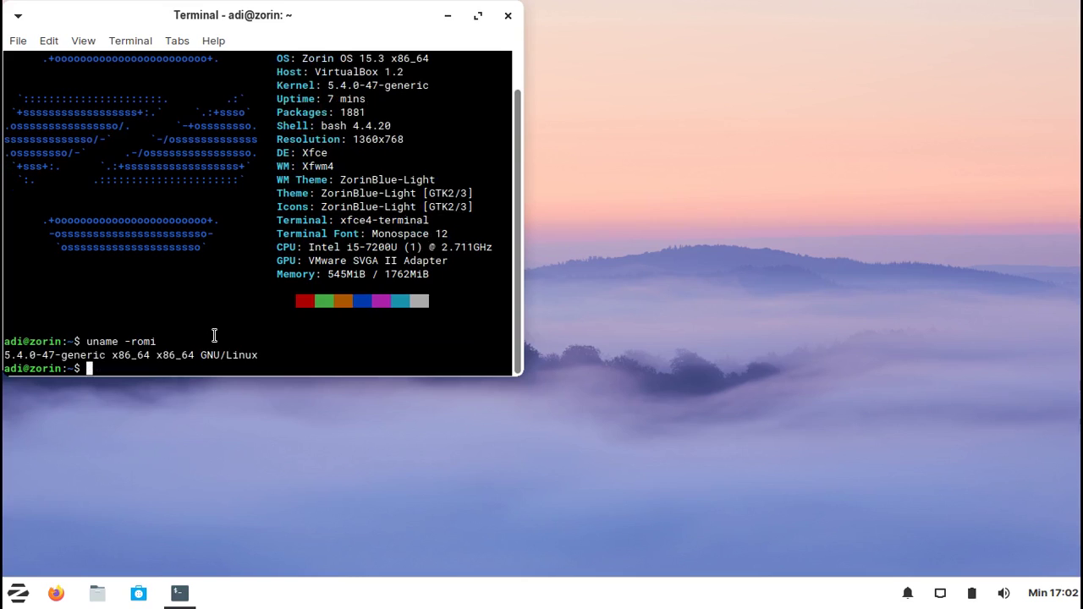
{"action": "triple_click", "coordinate": [55, 355]}
Highlight the total and used memory in the neofetch output and close the terminal
{"action": "scroll", "coordinate": [516, 264], "scroll_direction": "up", "scroll_amount": 2}
{"action": "scroll", "coordinate": [508, 264], "scroll_direction": "down", "scroll_amount": 1}
{"action": "double_click", "coordinate": [398, 280]}
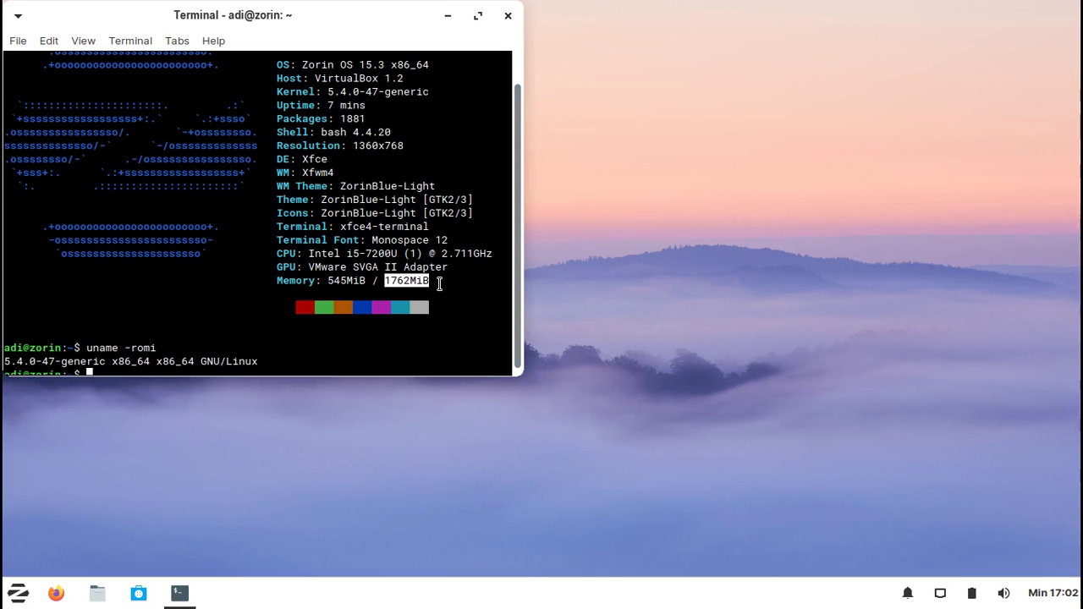
{"action": "left_click", "coordinate": [439, 284]}
{"action": "double_click", "coordinate": [343, 279]}
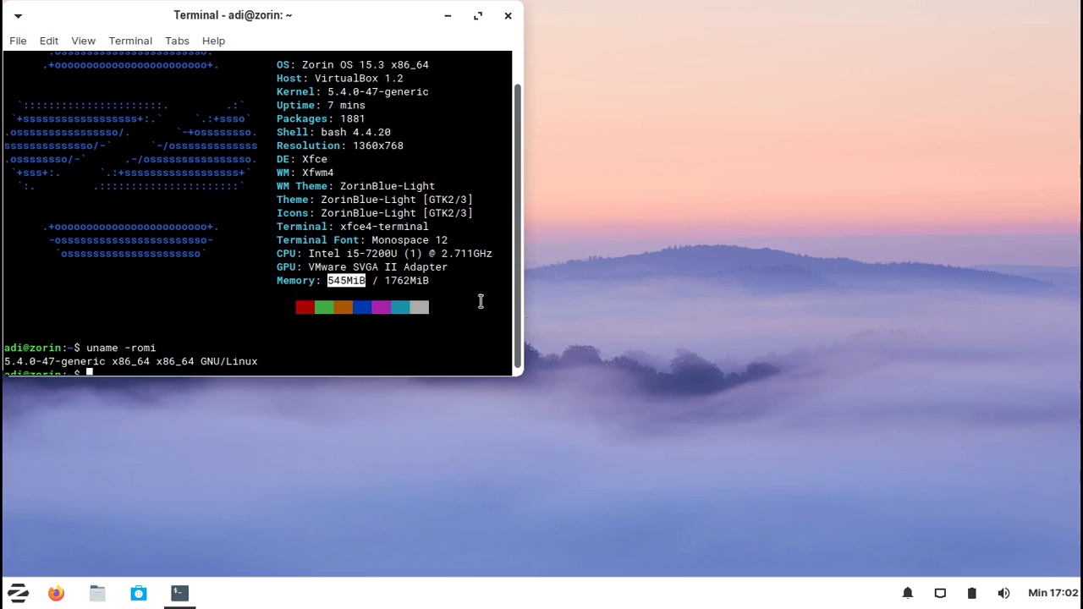
{"action": "left_click", "coordinate": [414, 290]}
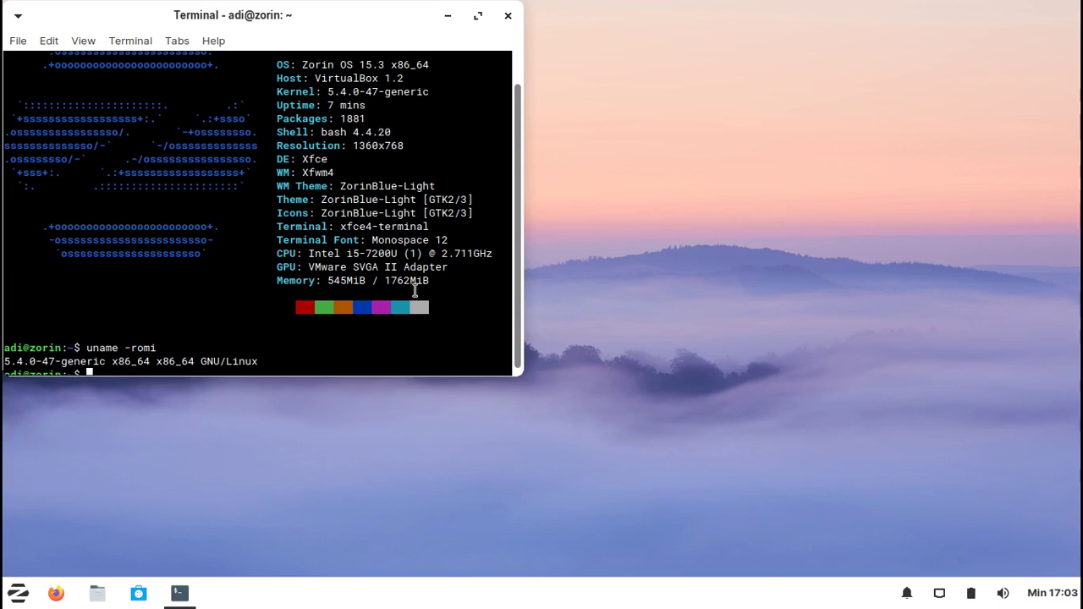
{"action": "scroll", "coordinate": [517, 278], "scroll_direction": "up", "scroll_amount": 3}
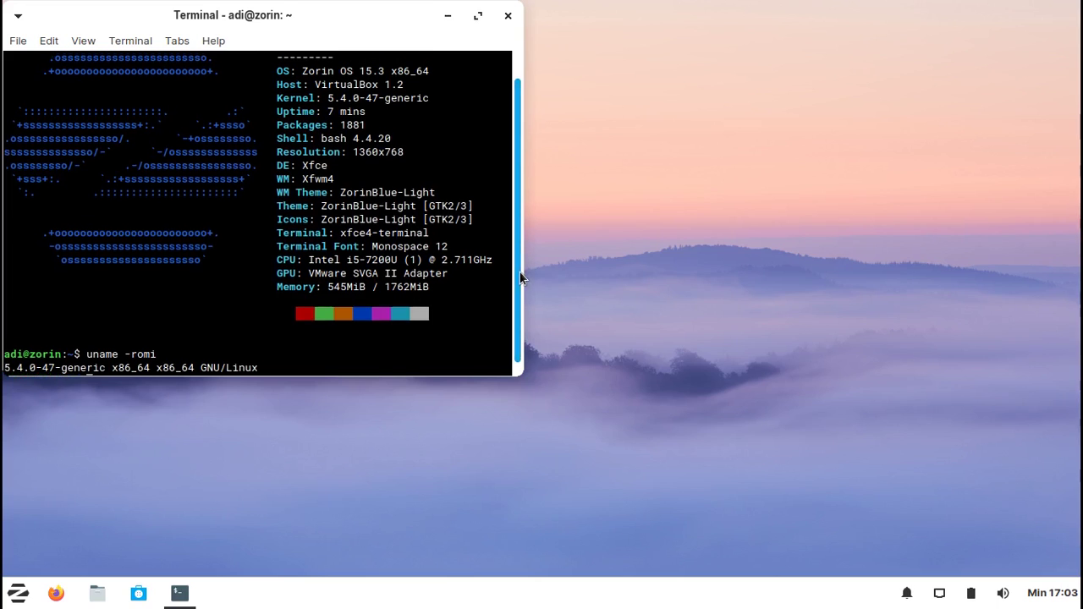
{"action": "scroll", "coordinate": [512, 271], "scroll_direction": "down", "scroll_amount": 3}
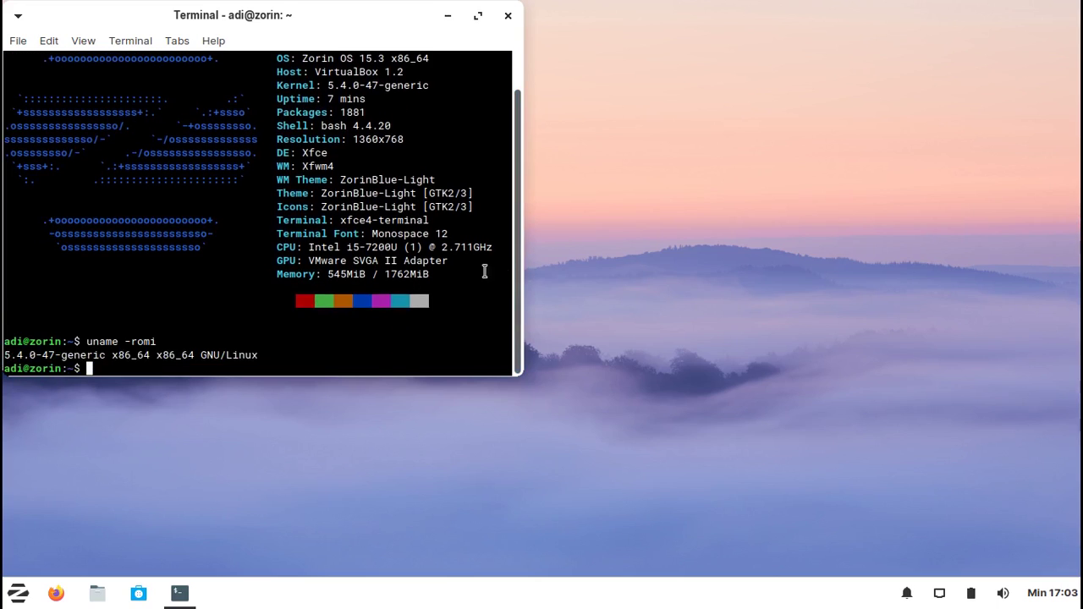
{"action": "left_click", "coordinate": [507, 15]}
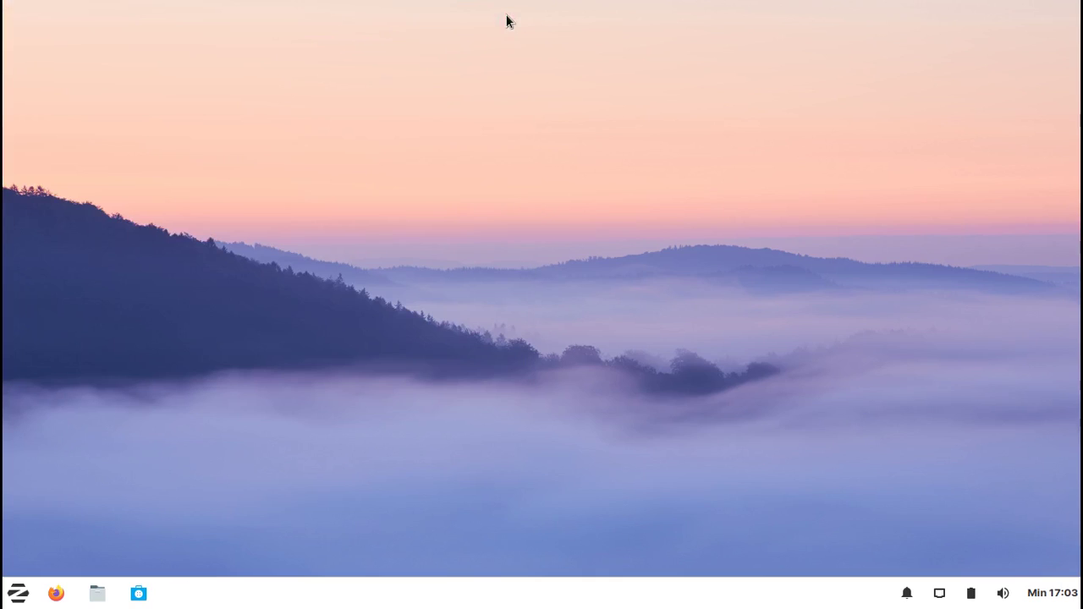
Browse the Accessories applications and open Text Editor
{"action": "left_click", "coordinate": [26, 594]}
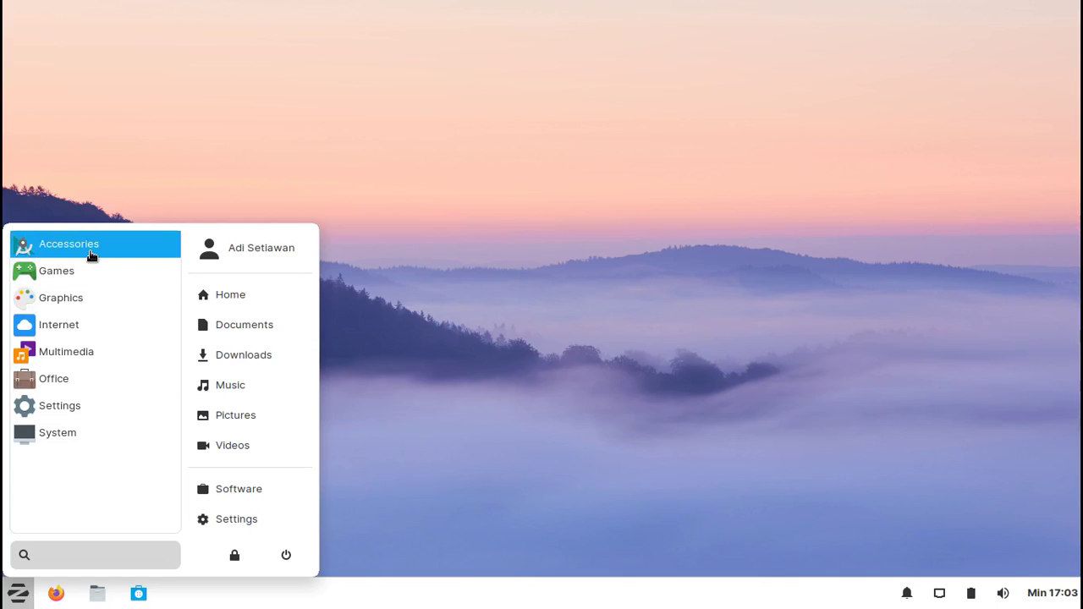
{"action": "left_click", "coordinate": [124, 251]}
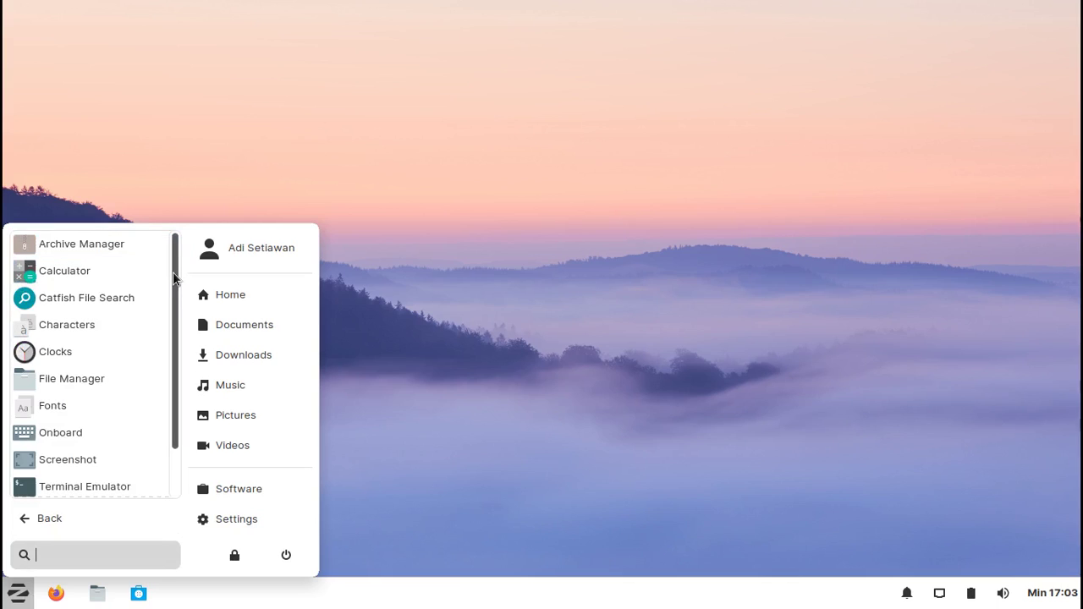
{"action": "mouse_move", "coordinate": [173, 278]}
{"action": "left_mouse_down"}
{"action": "mouse_move", "coordinate": [177, 358]}
{"action": "mouse_move", "coordinate": [178, 258]}
{"action": "left_mouse_up"}
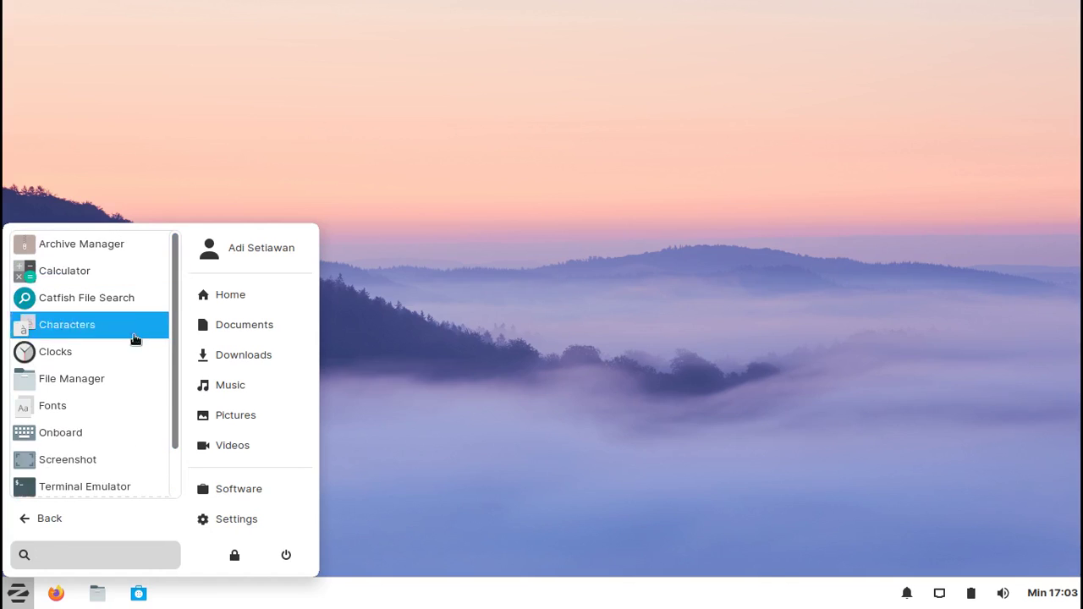
{"action": "left_click_drag", "start_coordinate": [171, 336], "coordinate": [183, 427]}
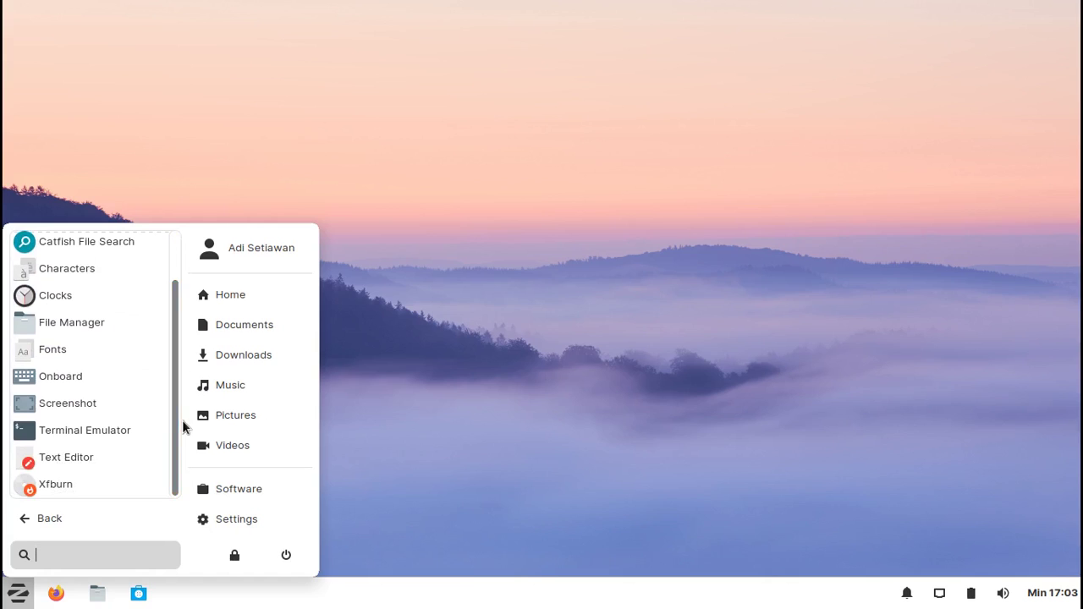
{"action": "left_click", "coordinate": [85, 461]}
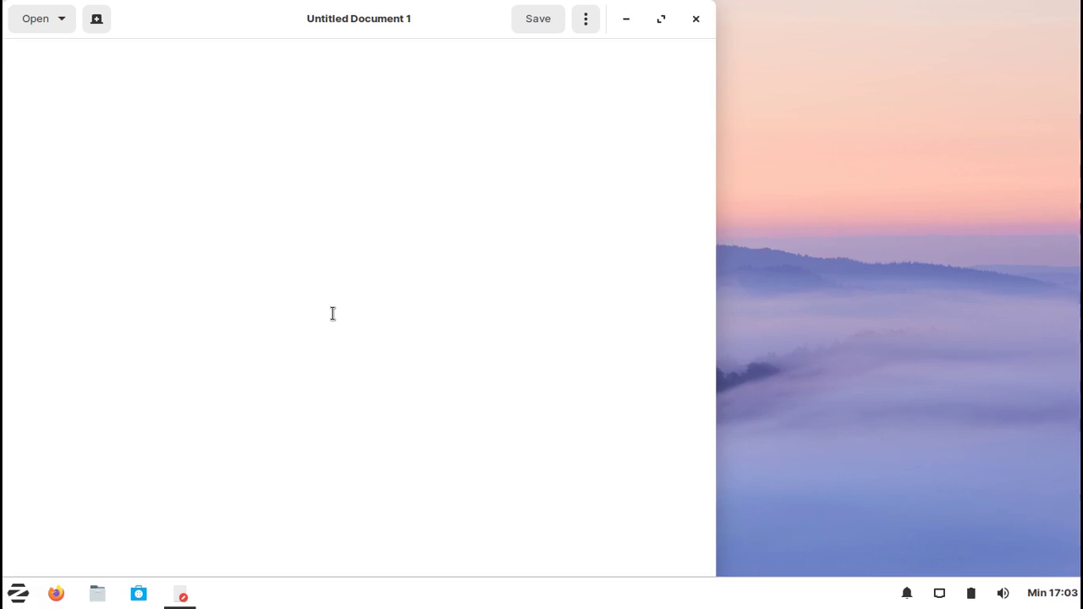
View the text editor's About information, maximize its window, and close the editor
{"action": "left_click", "coordinate": [584, 21]}
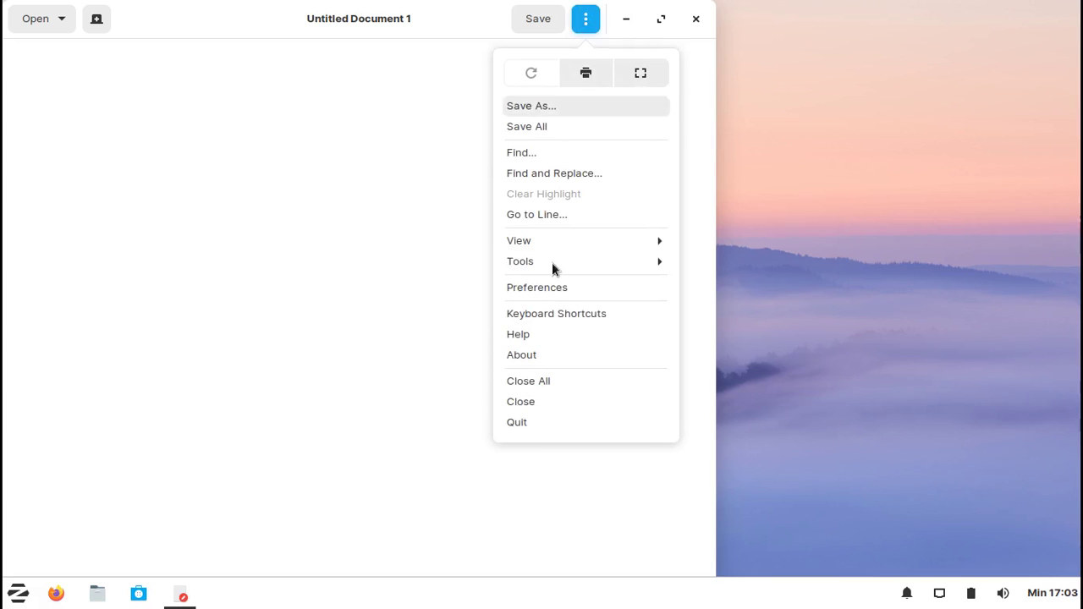
{"action": "left_click", "coordinate": [517, 356]}
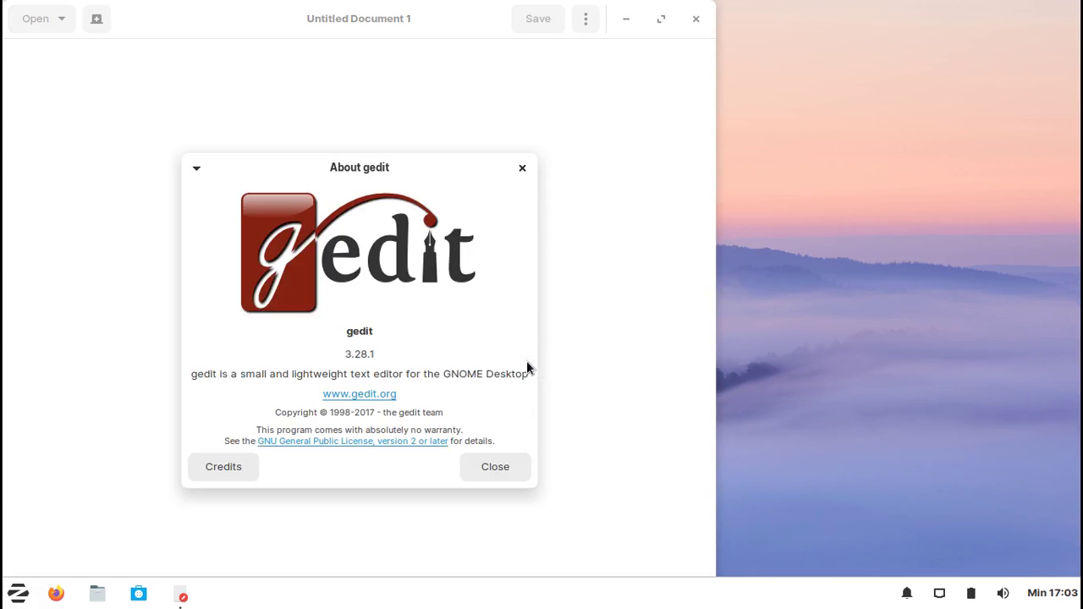
{"action": "double_click", "coordinate": [455, 372]}
{"action": "left_click", "coordinate": [499, 466]}
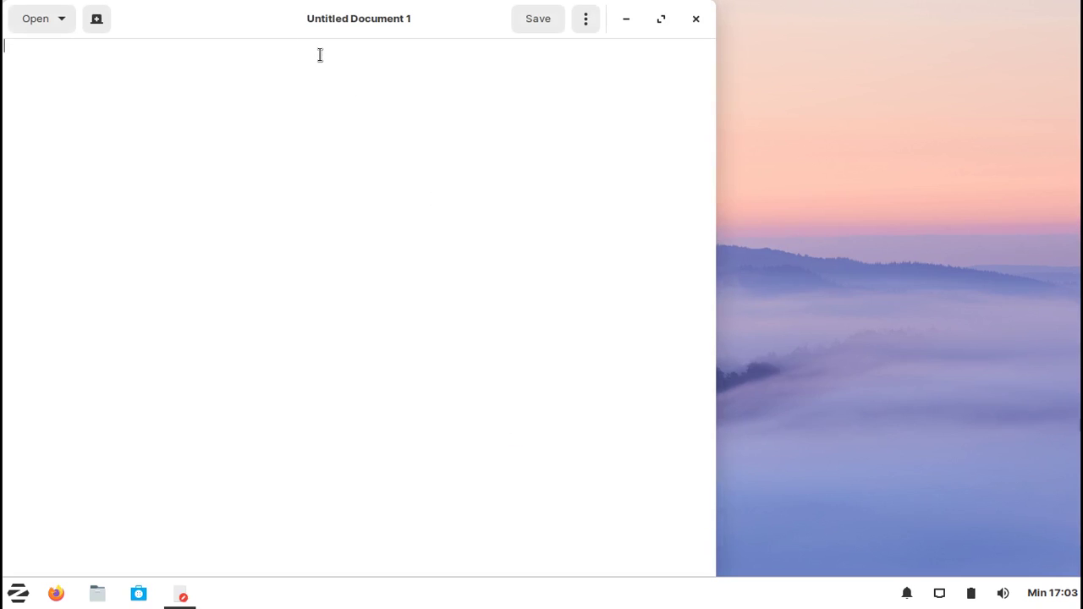
{"action": "left_click_drag", "start_coordinate": [277, 27], "coordinate": [293, 9]}
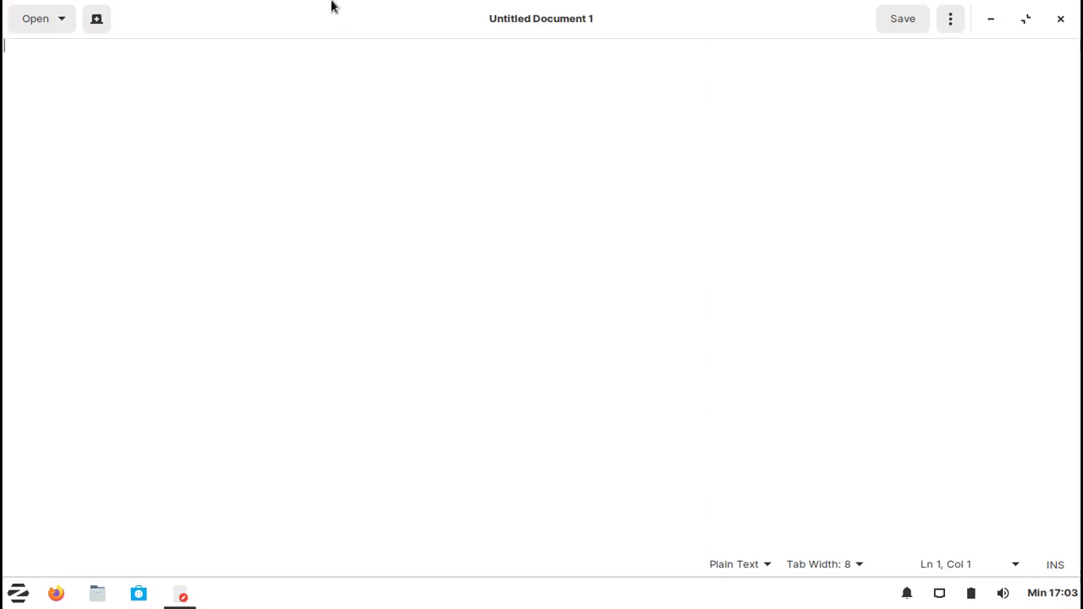
{"action": "left_click", "coordinate": [1061, 23]}
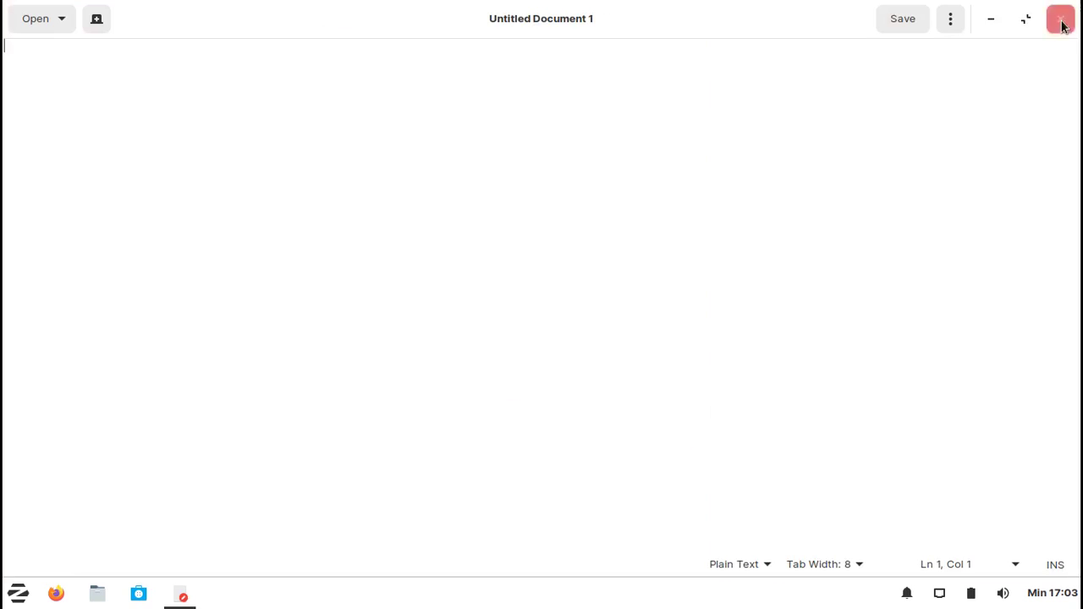
Open File Manager from the Accessories applications and move its window closer to the middle of the desktop
{"action": "left_click", "coordinate": [23, 597]}
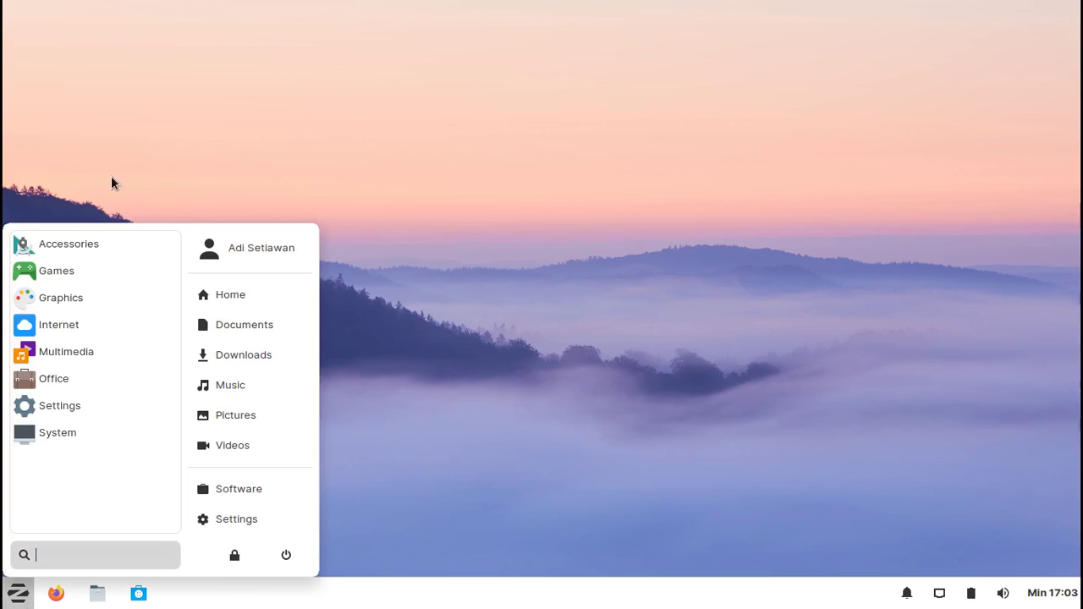
{"action": "left_click", "coordinate": [69, 244]}
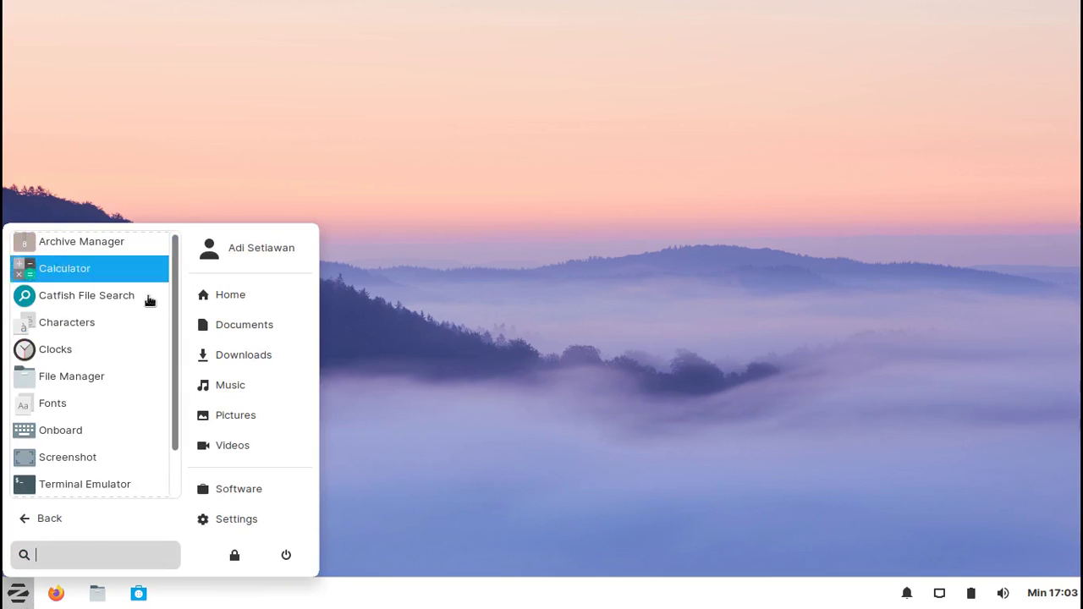
{"action": "left_click", "coordinate": [87, 376]}
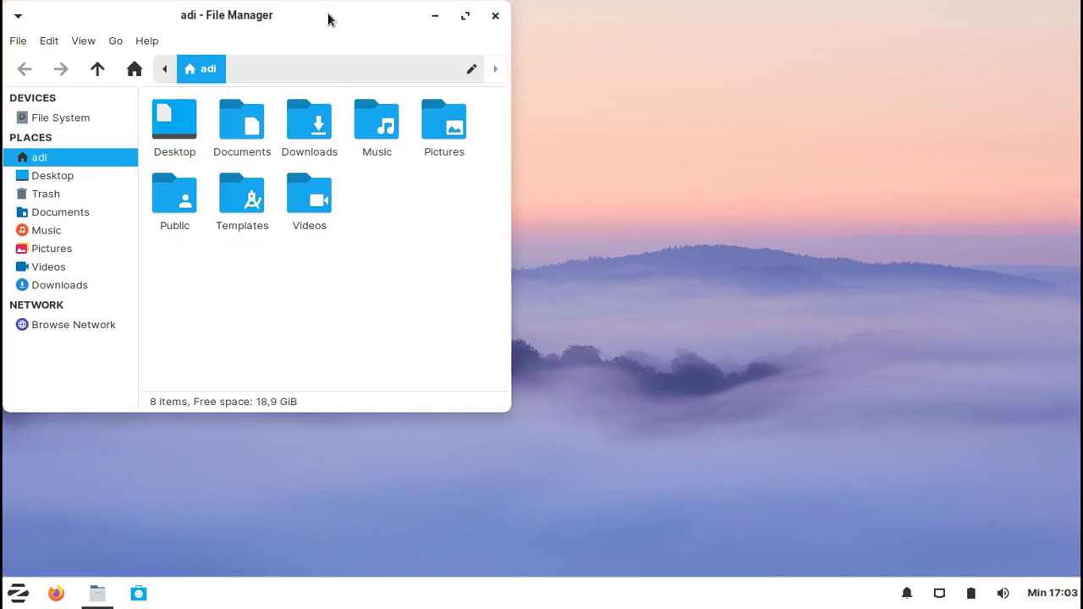
{"action": "left_click_drag", "start_coordinate": [293, 21], "coordinate": [434, 38]}
View the file manager's About information, highlight the program name, and close the file manager
{"action": "left_click", "coordinate": [292, 63]}
{"action": "left_click", "coordinate": [313, 109]}
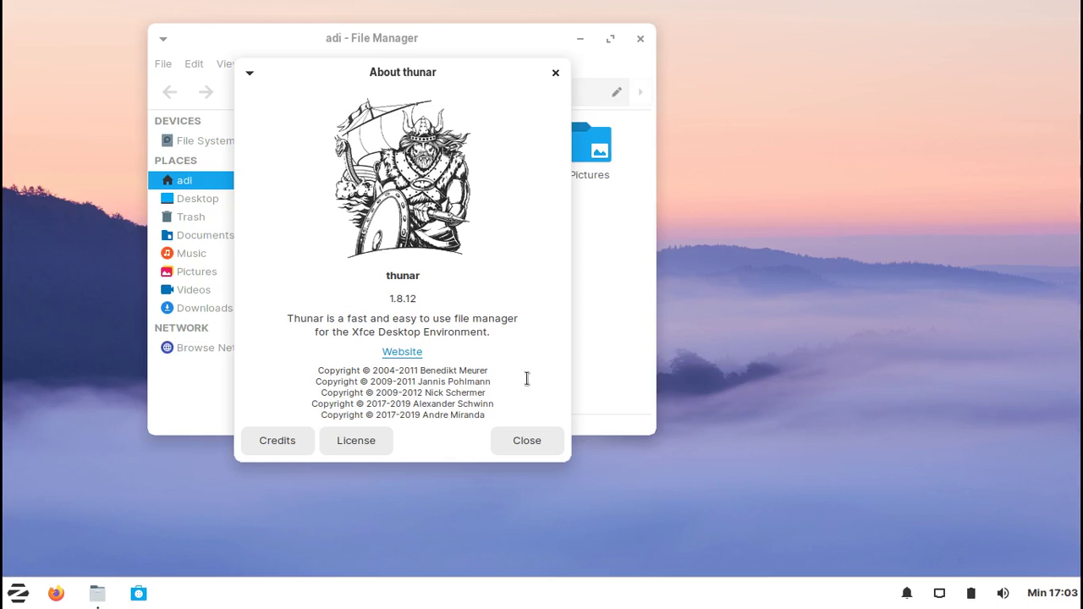
{"action": "double_click", "coordinate": [402, 275]}
{"action": "left_click", "coordinate": [524, 439]}
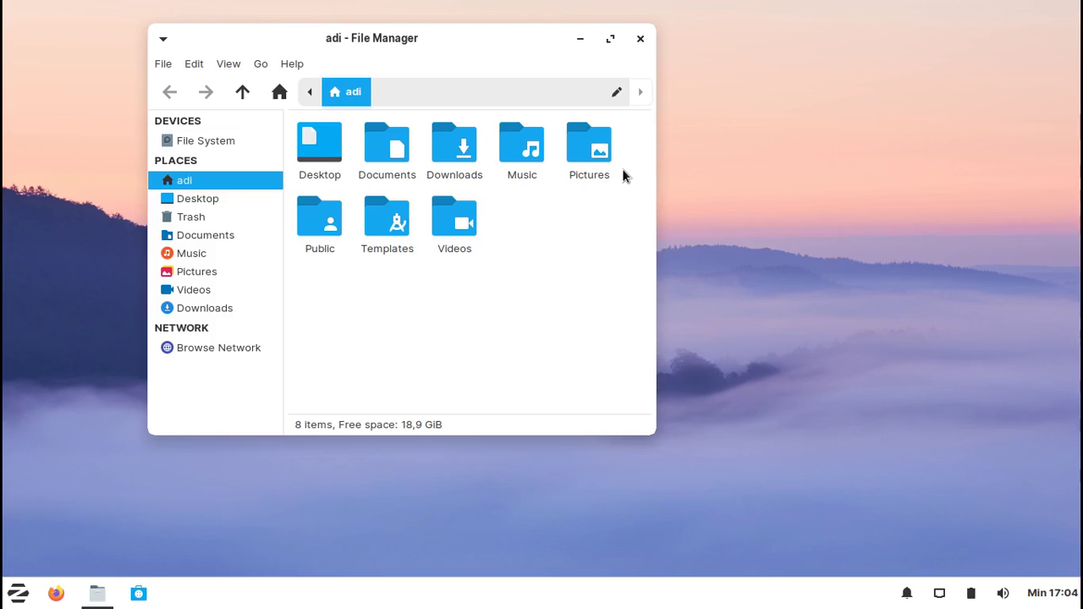
{"action": "left_click", "coordinate": [642, 45]}
Look through the Accessories and Games categories of installed applications and launch Sudoku
{"action": "left_click", "coordinate": [18, 593]}
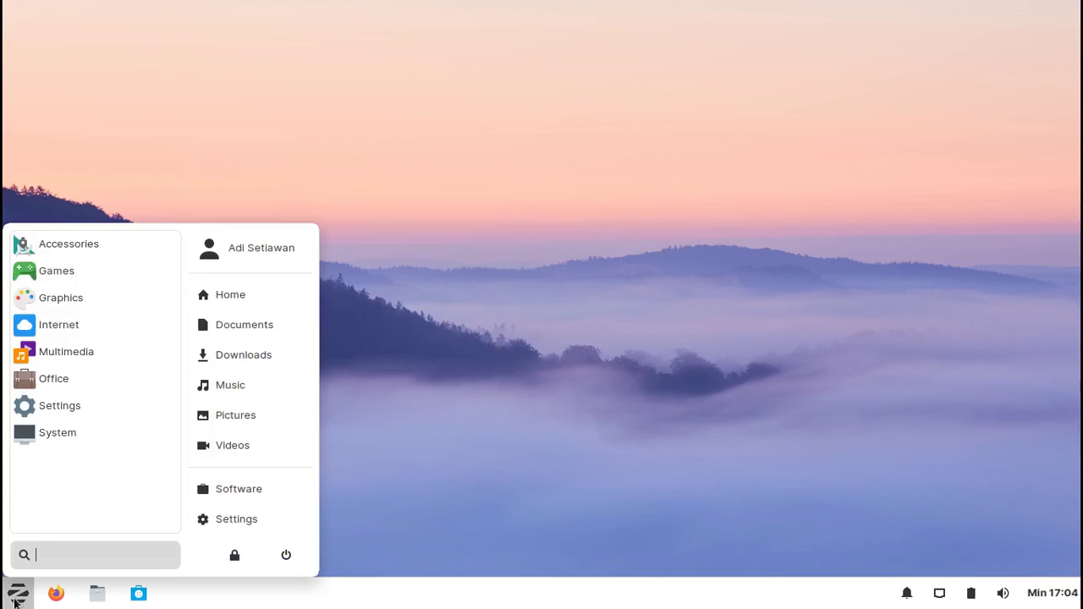
{"action": "left_click", "coordinate": [65, 247]}
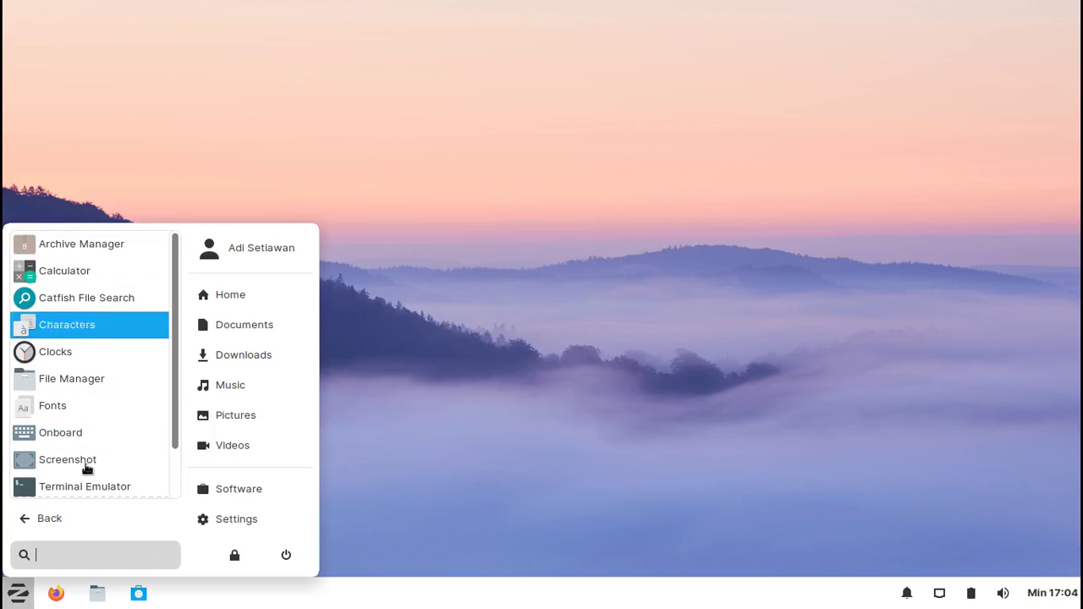
{"action": "left_click", "coordinate": [34, 522]}
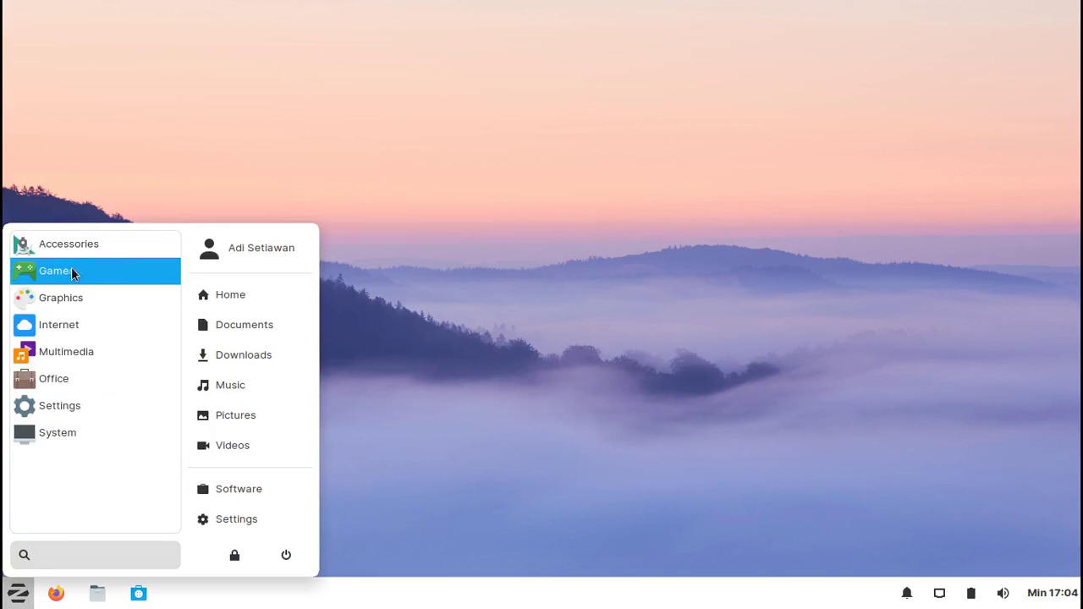
{"action": "left_click", "coordinate": [72, 273]}
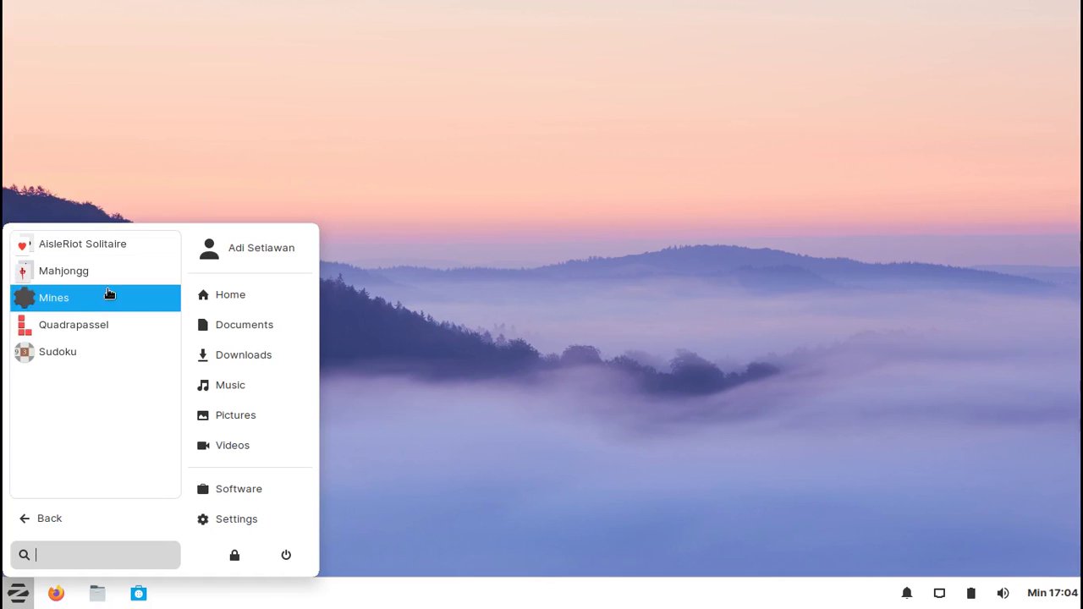
{"action": "left_click", "coordinate": [72, 357]}
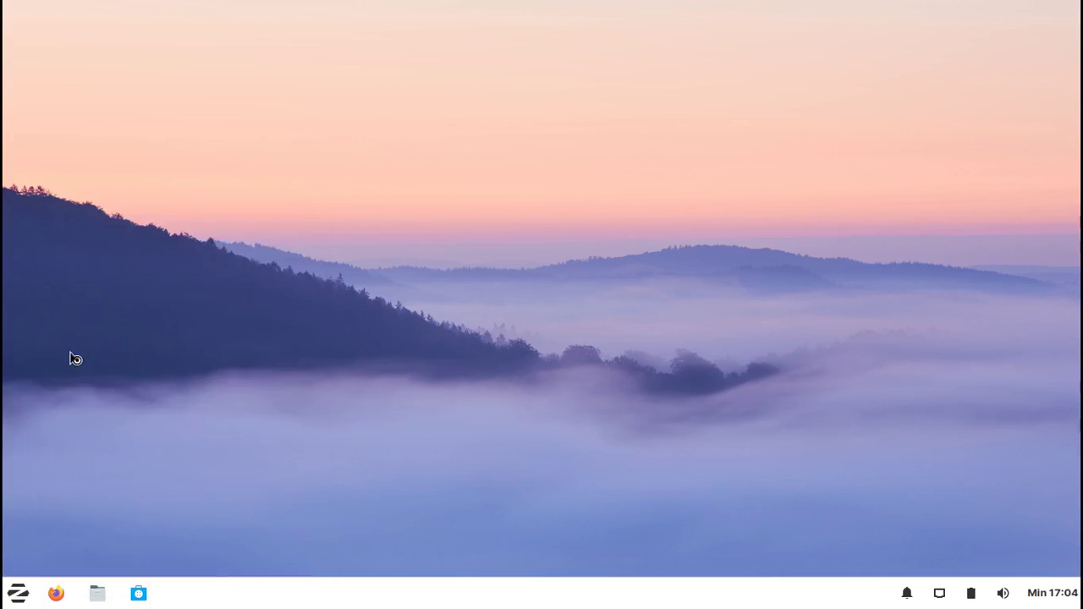
Enter 5 in the seventh row, seventh column of the Sudoku board and close the game
{"action": "left_click", "coordinate": [222, 344]}
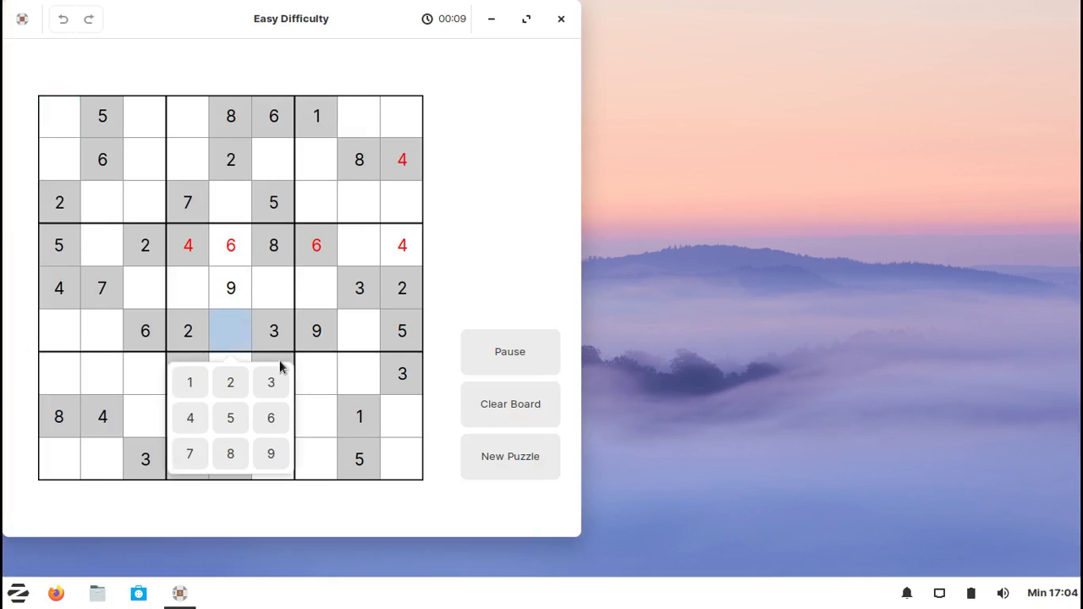
{"action": "left_click", "coordinate": [316, 379]}
{"action": "left_click", "coordinate": [313, 457]}
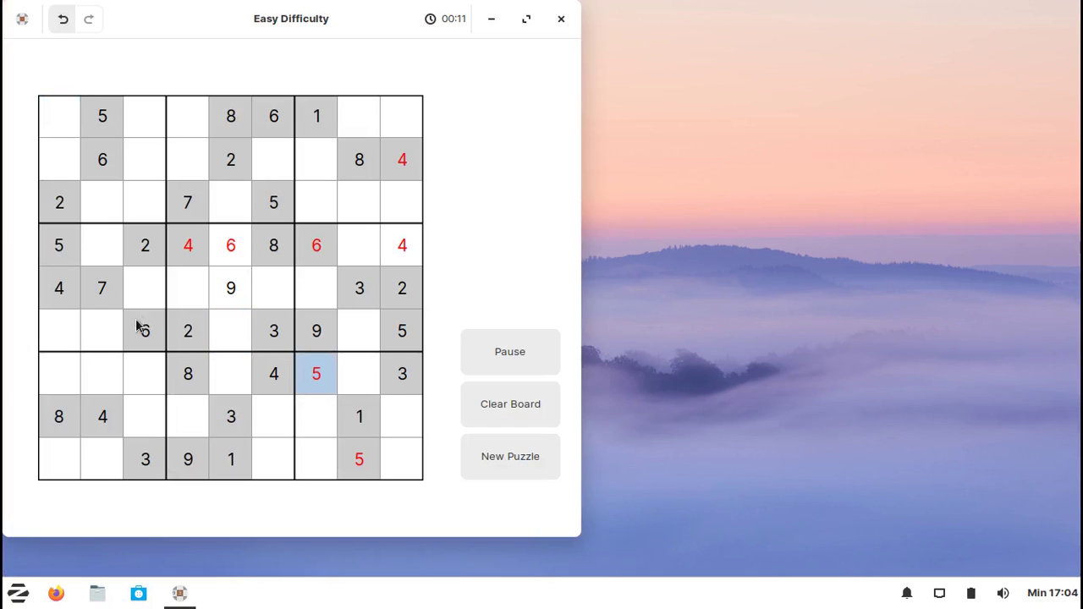
{"action": "left_click", "coordinate": [561, 30]}
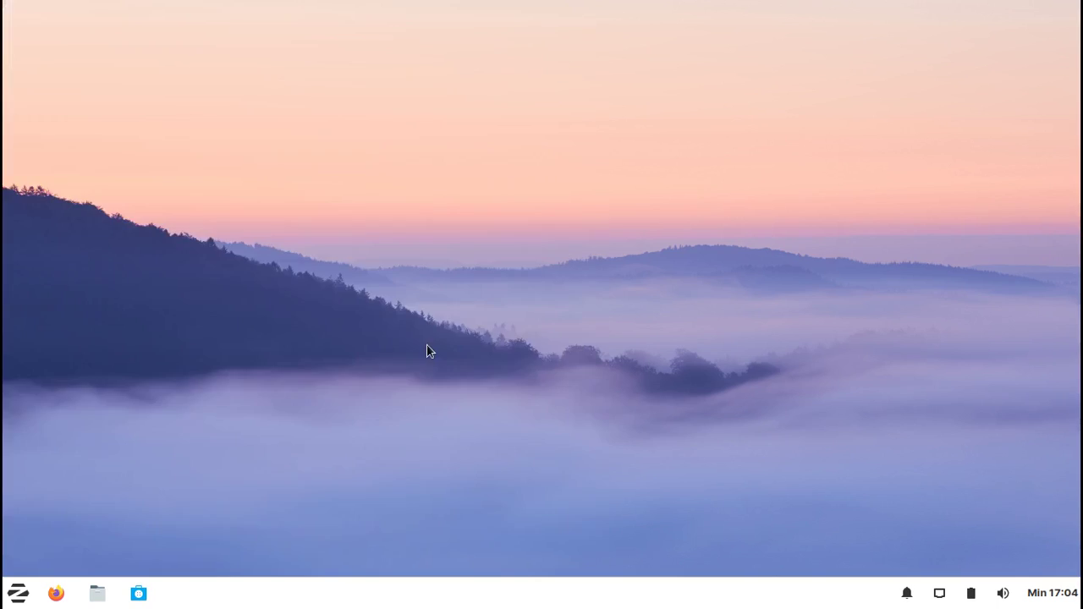
Browse the Graphics applications and open GNU Image Manipulation Program
{"action": "left_click", "coordinate": [21, 593]}
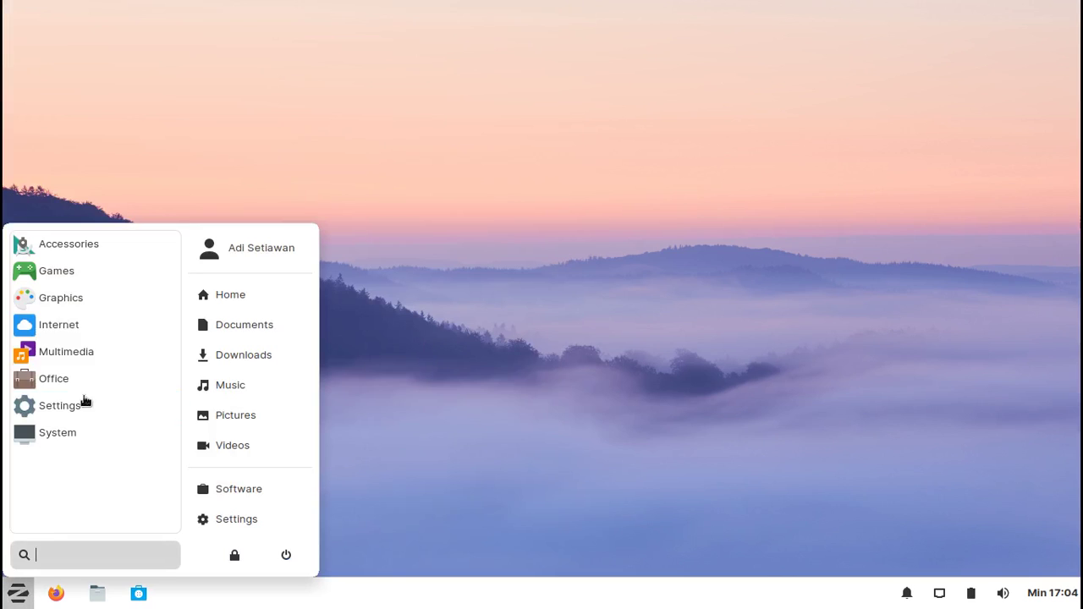
{"action": "left_click", "coordinate": [59, 297]}
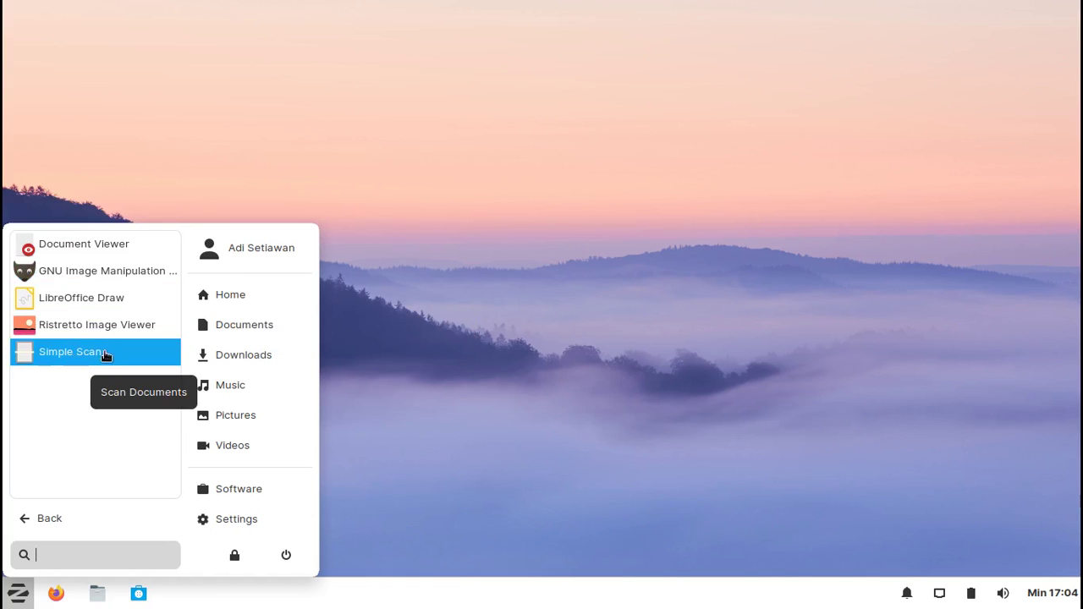
{"action": "left_click", "coordinate": [99, 271]}
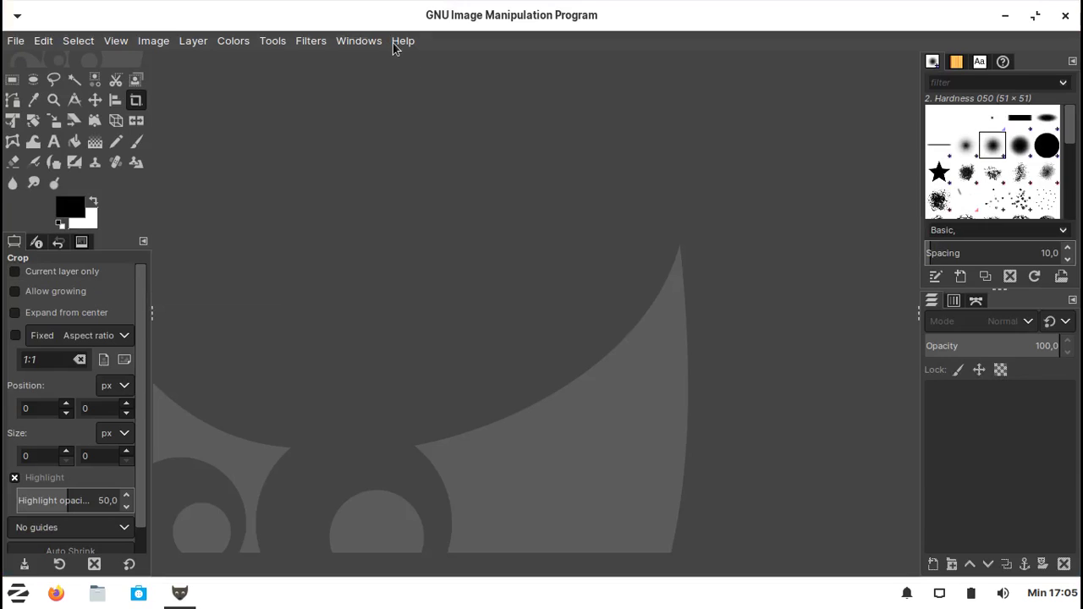
View GIMP's About information, point out the version line, and close the program
{"action": "left_click", "coordinate": [403, 40]}
{"action": "left_click", "coordinate": [425, 121]}
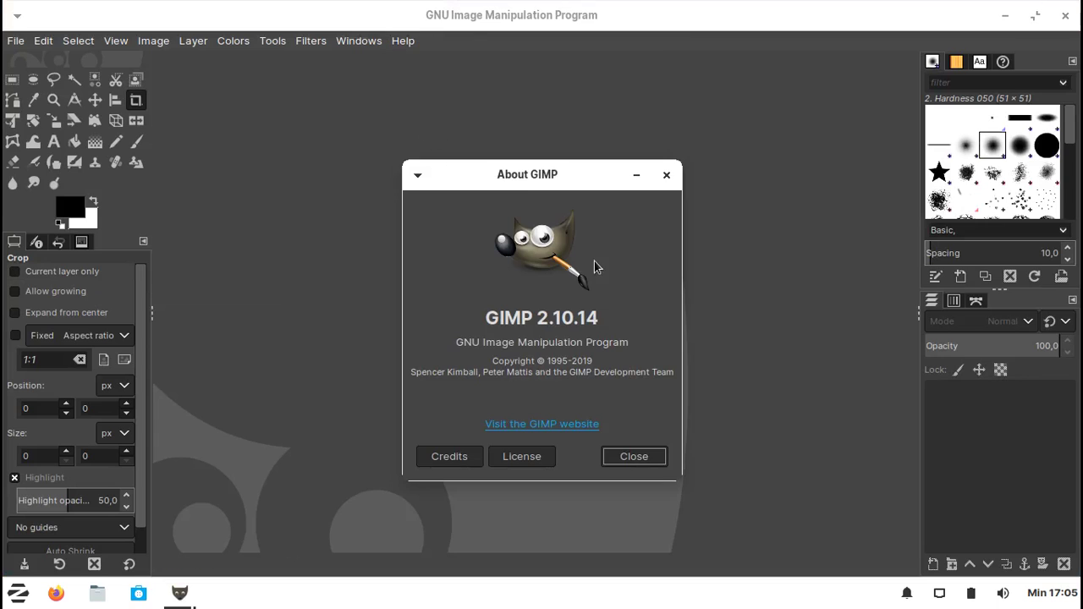
{"action": "left_click", "coordinate": [591, 318]}
{"action": "left_click", "coordinate": [628, 315]}
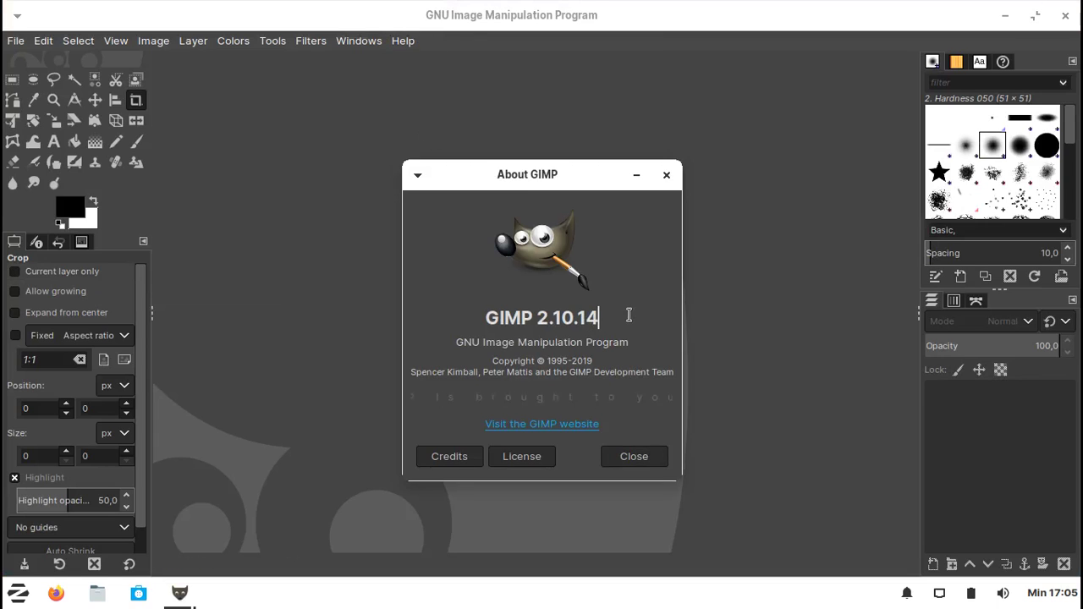
{"action": "left_click", "coordinate": [635, 461]}
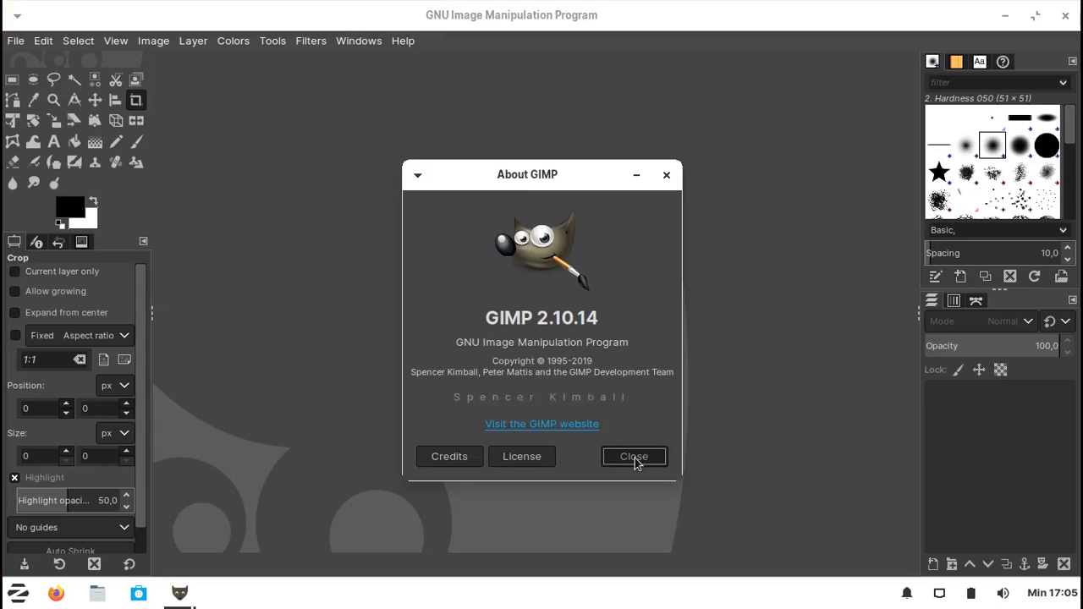
{"action": "left_click", "coordinate": [636, 459]}
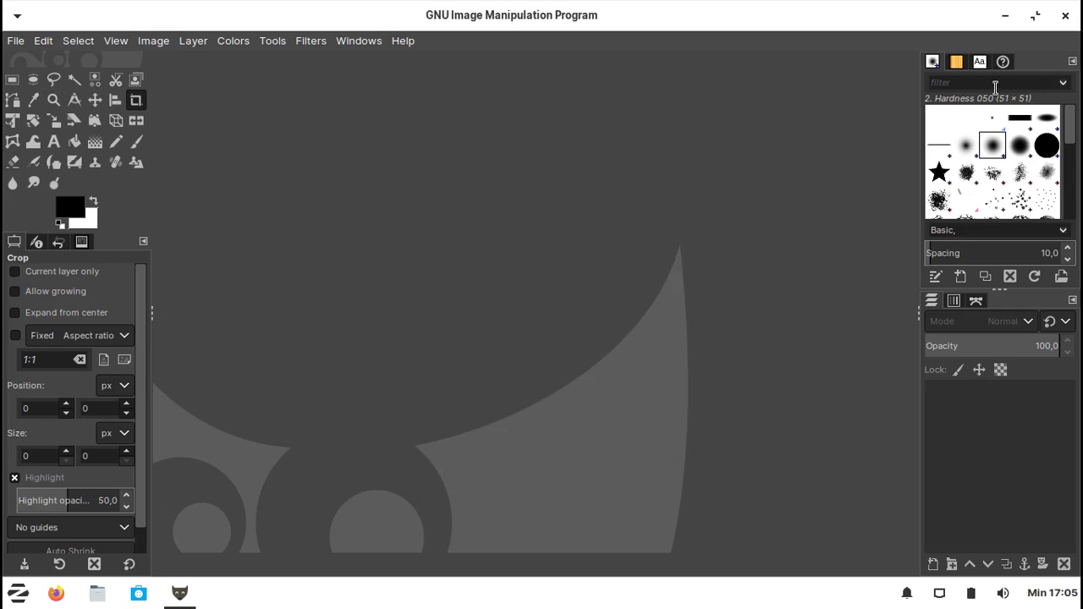
{"action": "left_click", "coordinate": [1064, 16]}
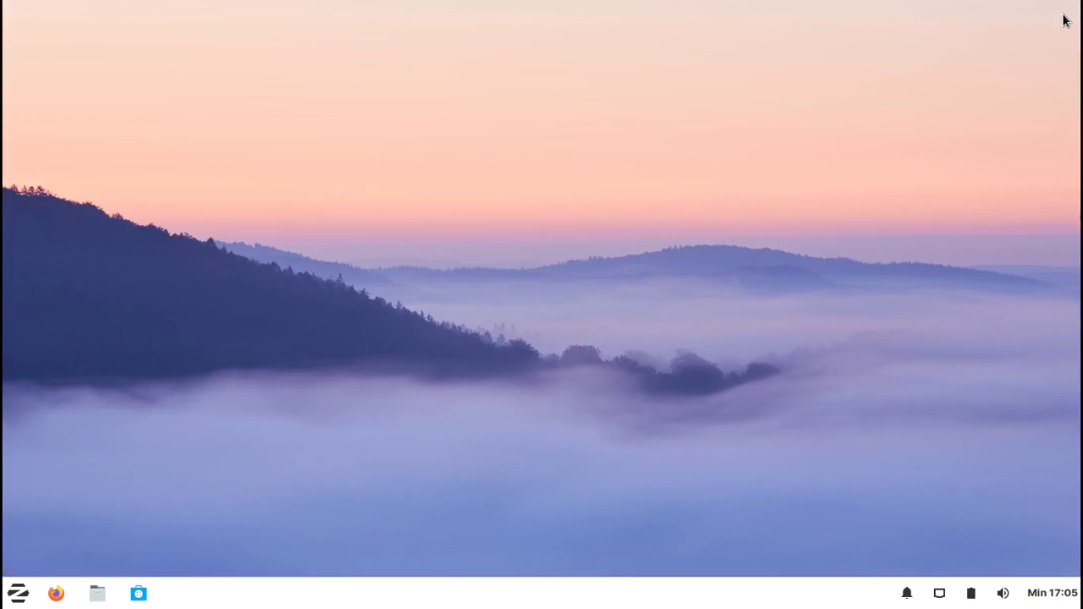
Examine the applications installed in the Internet and Multimedia categories
{"action": "left_click", "coordinate": [17, 595]}
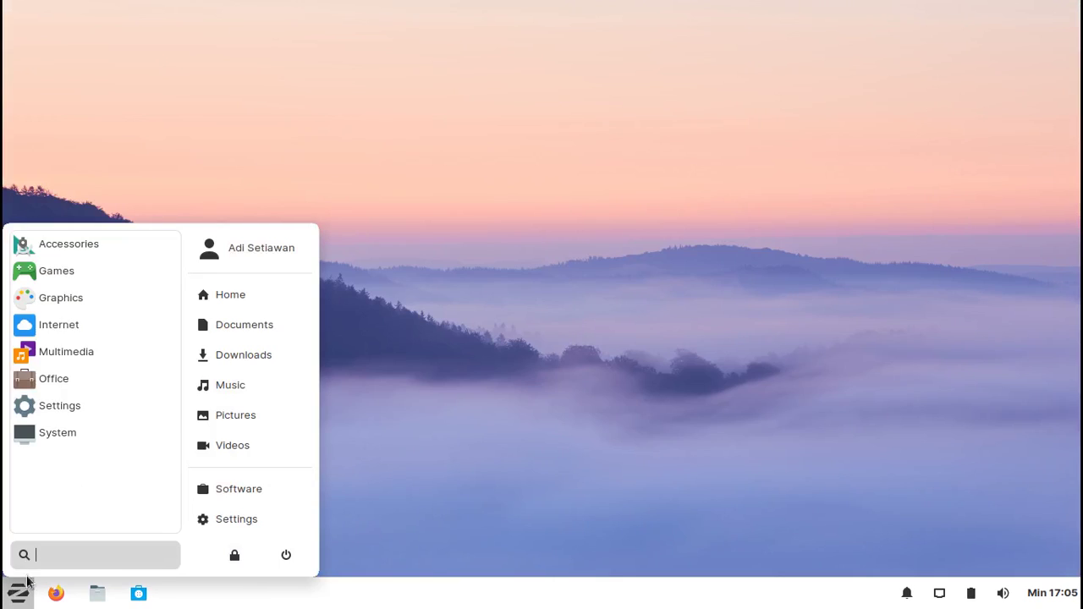
{"action": "left_click", "coordinate": [82, 324]}
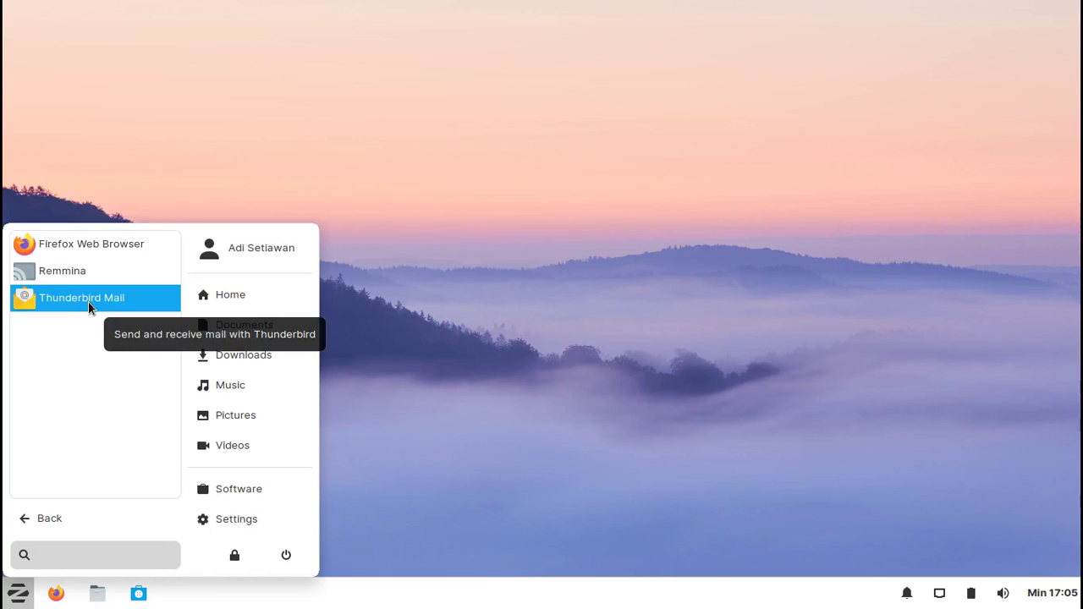
{"action": "left_click", "coordinate": [37, 526]}
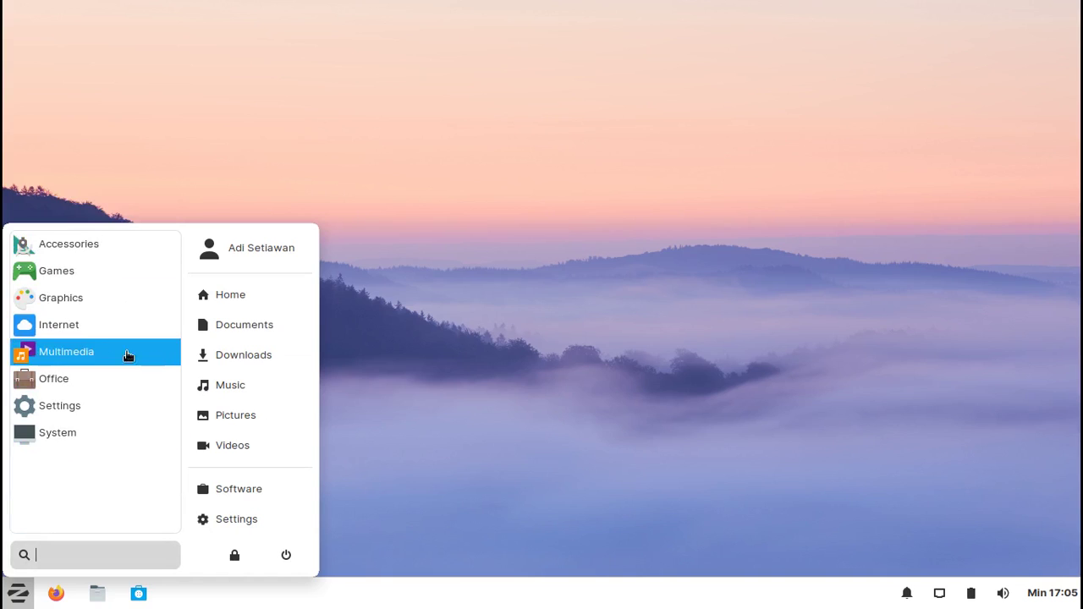
{"action": "left_click", "coordinate": [80, 359]}
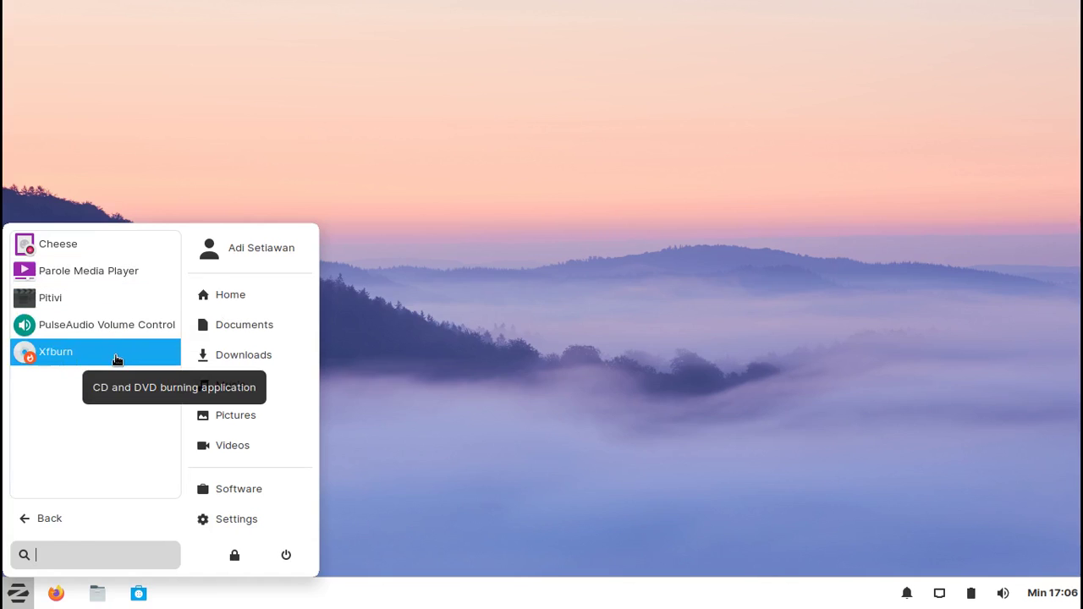
Open Pitivi, dismiss its Welcome dialog, and view the Clip, Transition and Title editing options
{"action": "left_click", "coordinate": [76, 300]}
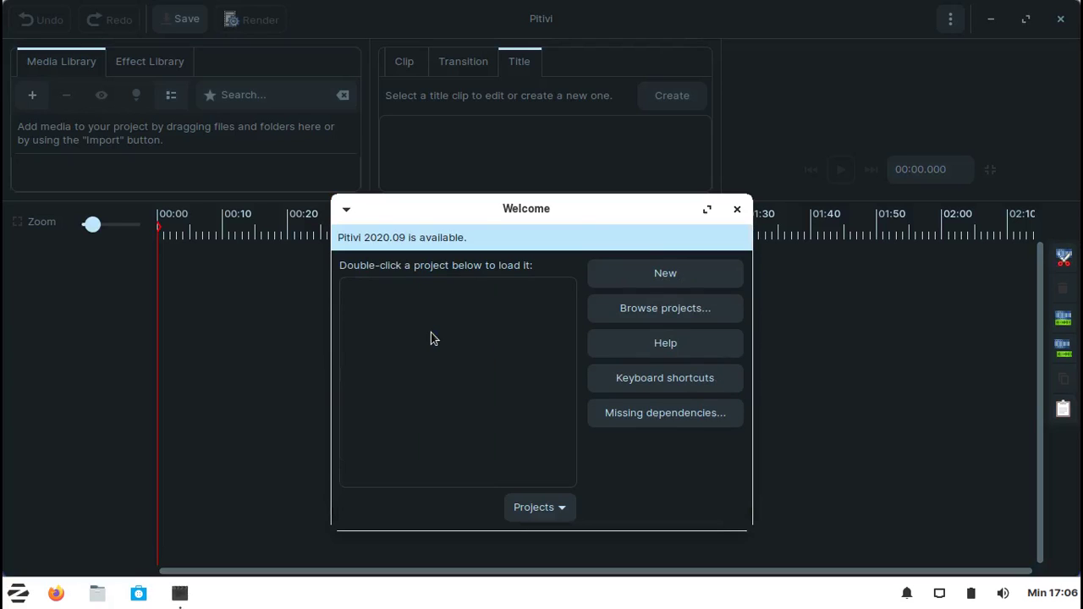
{"action": "left_click", "coordinate": [737, 211]}
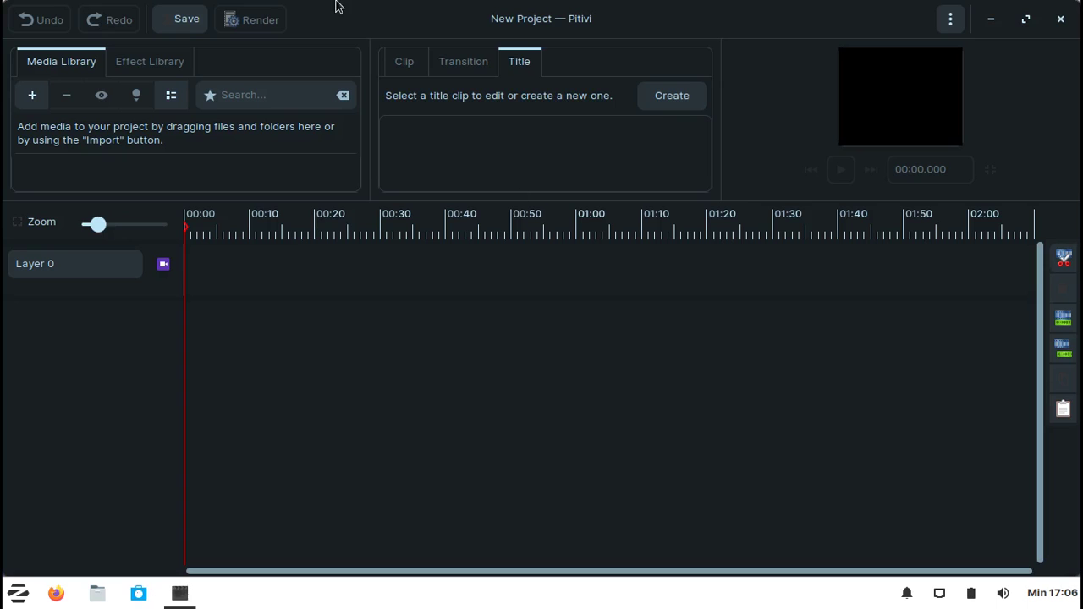
{"action": "left_click", "coordinate": [404, 66]}
{"action": "left_click", "coordinate": [466, 66]}
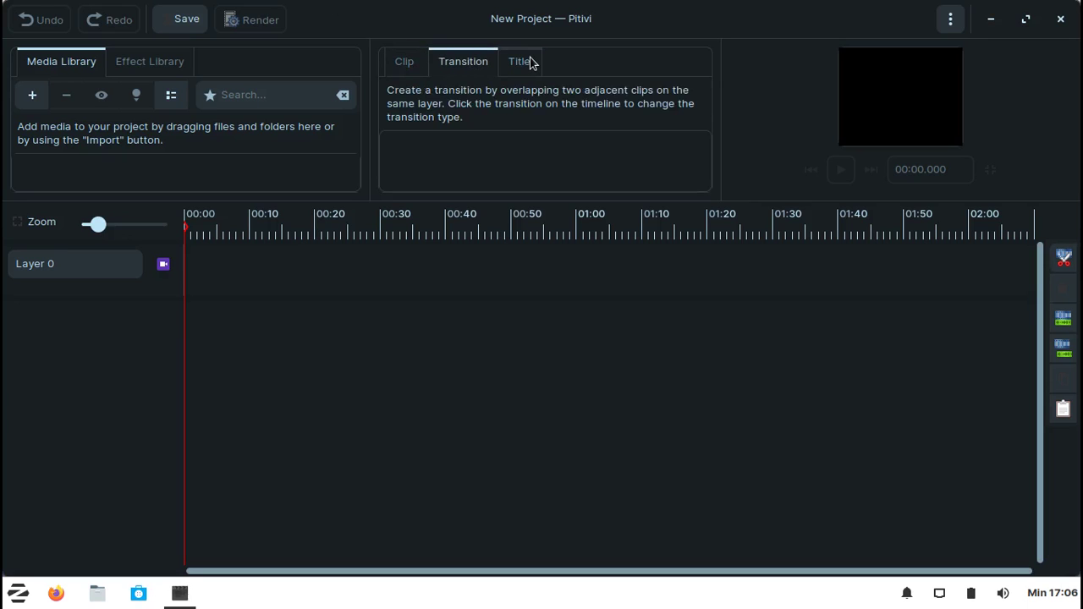
{"action": "left_click", "coordinate": [528, 62]}
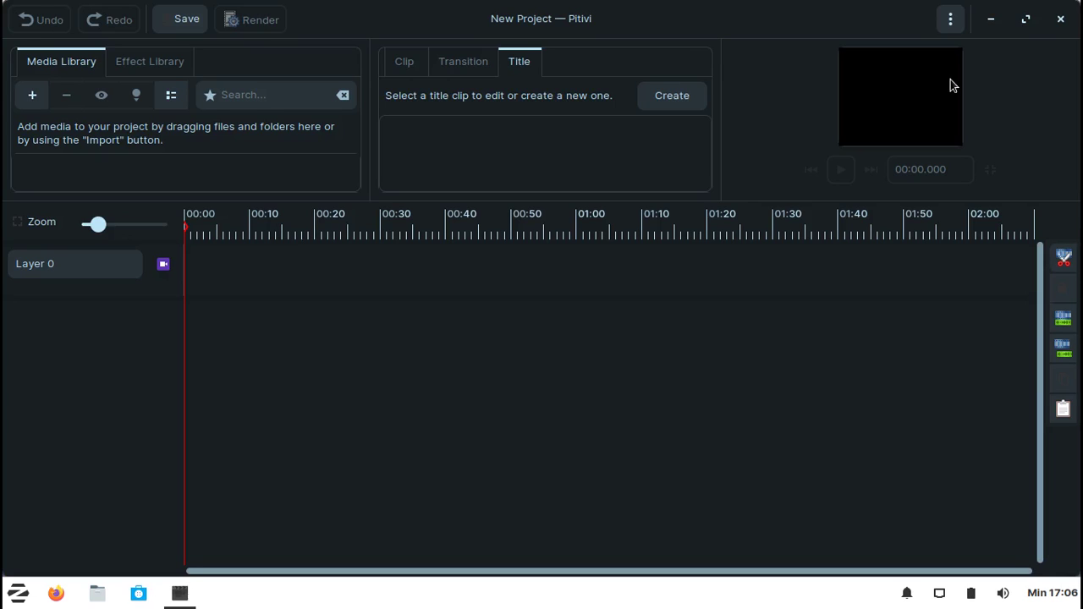
Maximize the Pitivi window and close the program
{"action": "left_click", "coordinate": [1025, 27]}
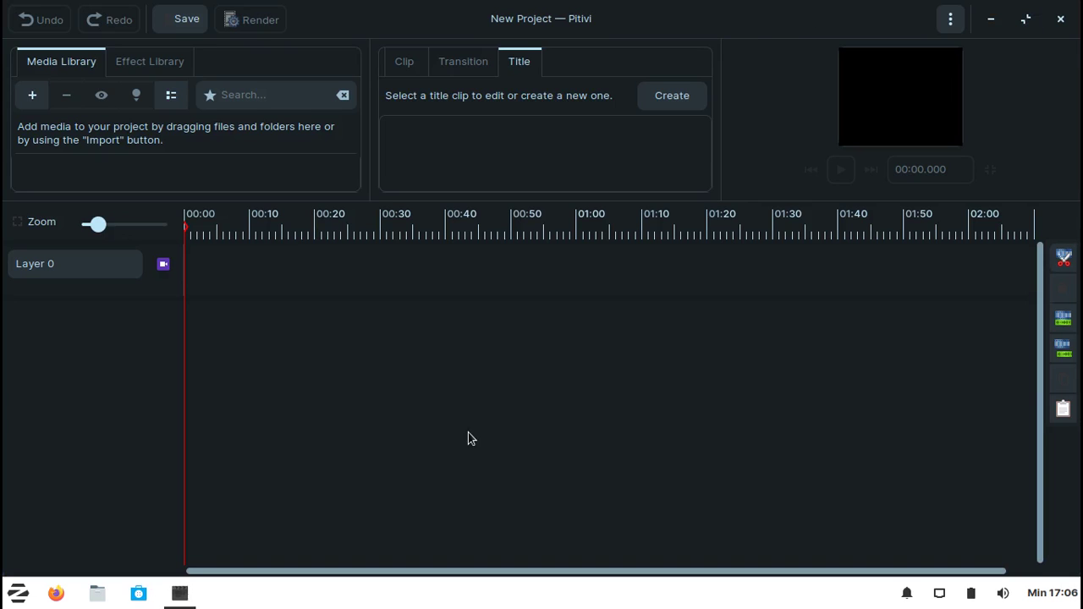
{"action": "left_click", "coordinate": [1063, 22]}
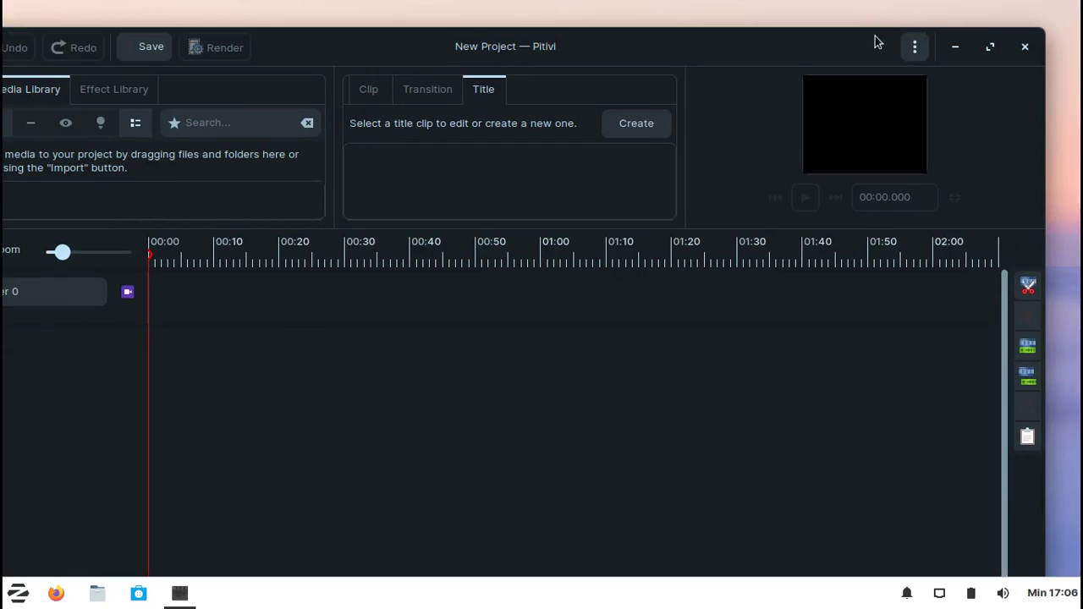
{"action": "left_click", "coordinate": [986, 48]}
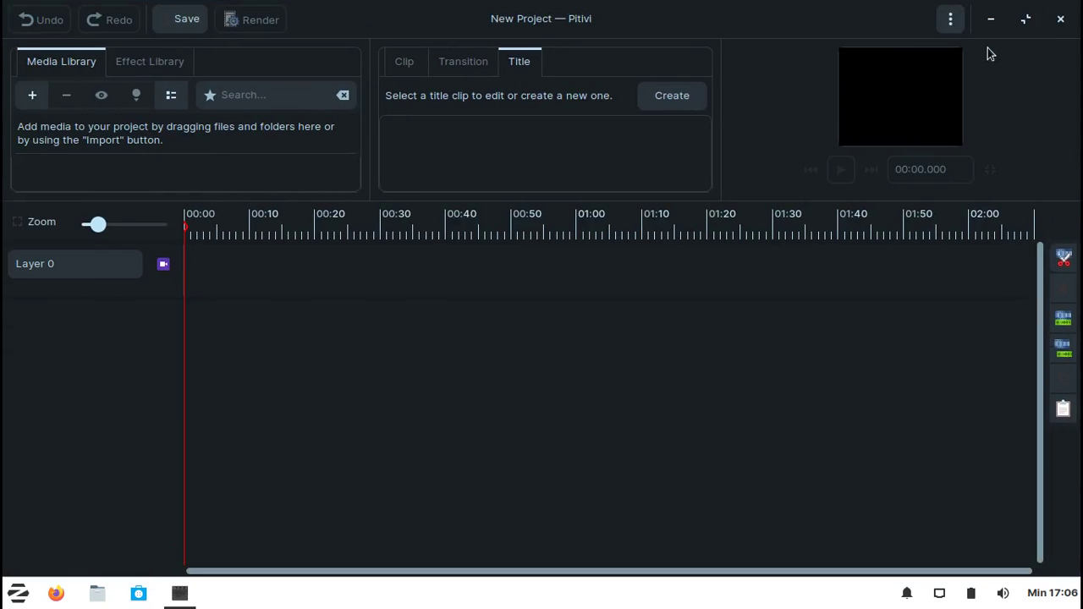
{"action": "left_click", "coordinate": [1061, 24]}
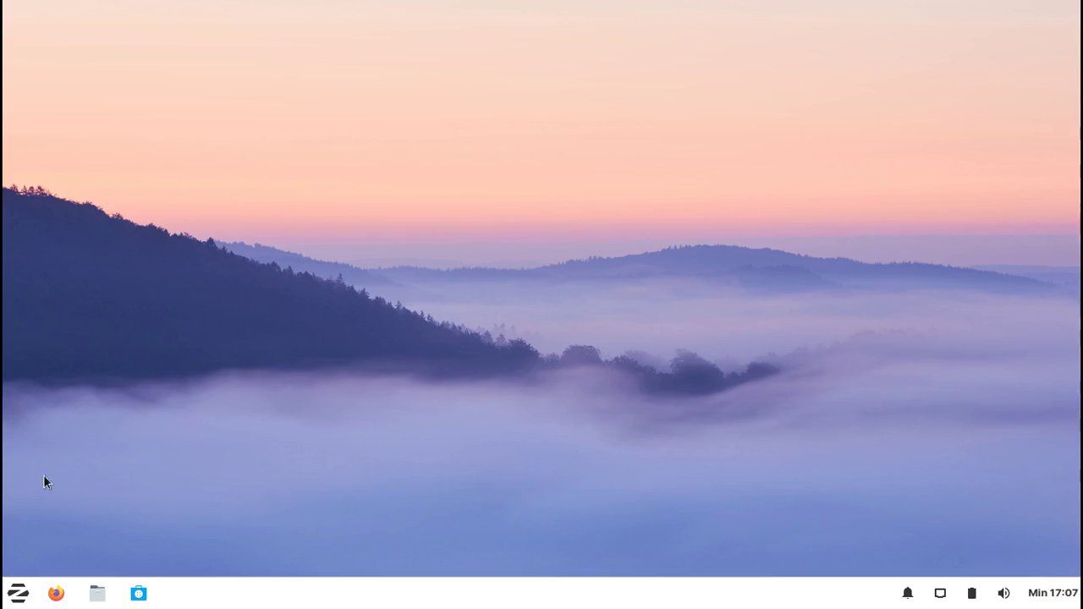
Browse the Multimedia and Office application categories and open LibreOffice Writer
{"action": "left_click", "coordinate": [19, 585]}
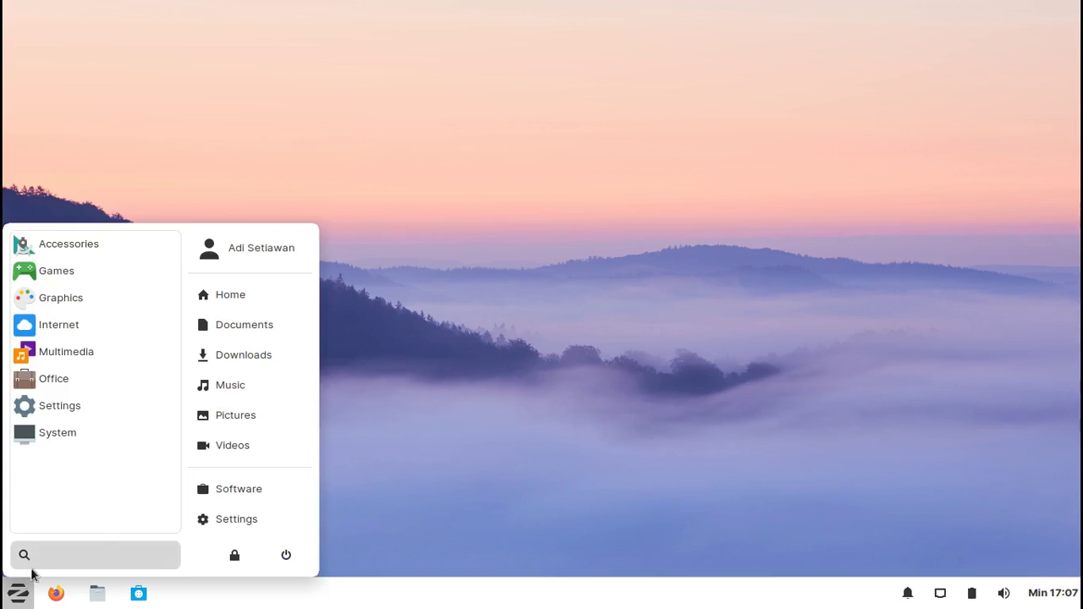
{"action": "left_click", "coordinate": [92, 358]}
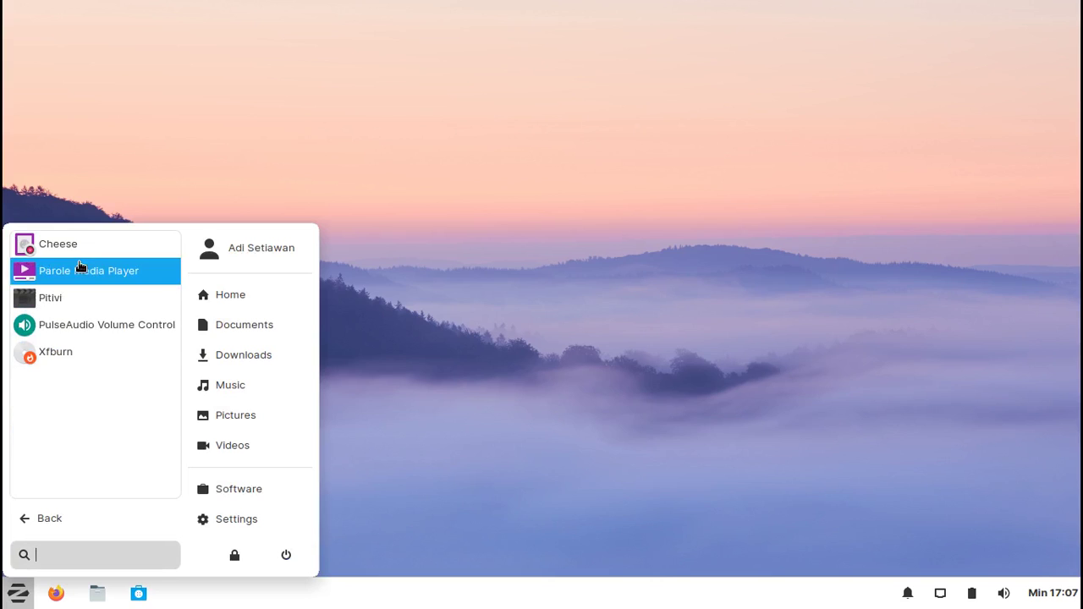
{"action": "left_click", "coordinate": [49, 518]}
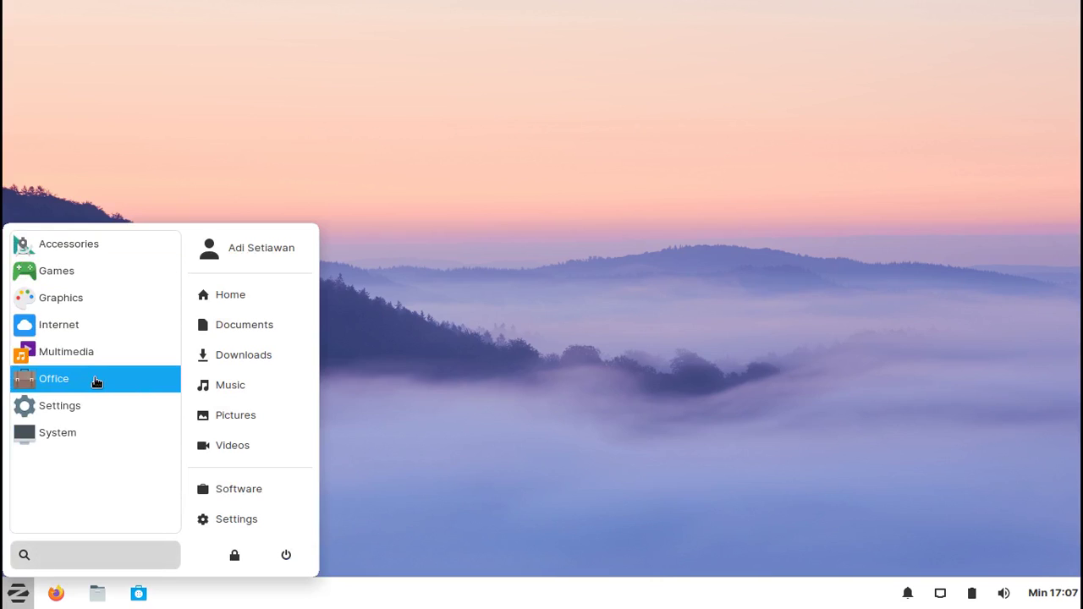
{"action": "left_click", "coordinate": [96, 379]}
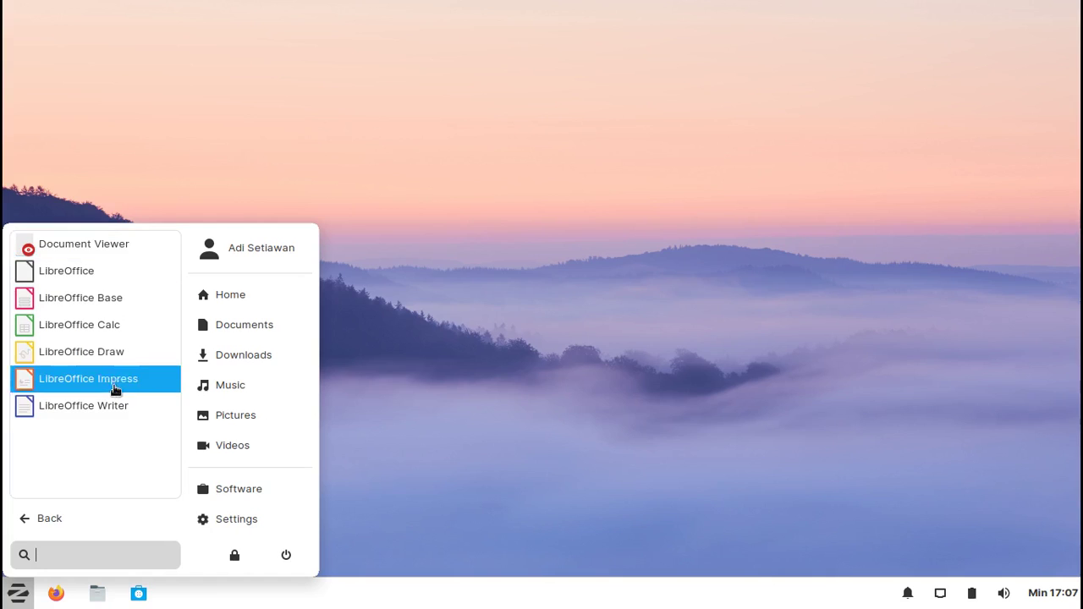
{"action": "left_click", "coordinate": [93, 411]}
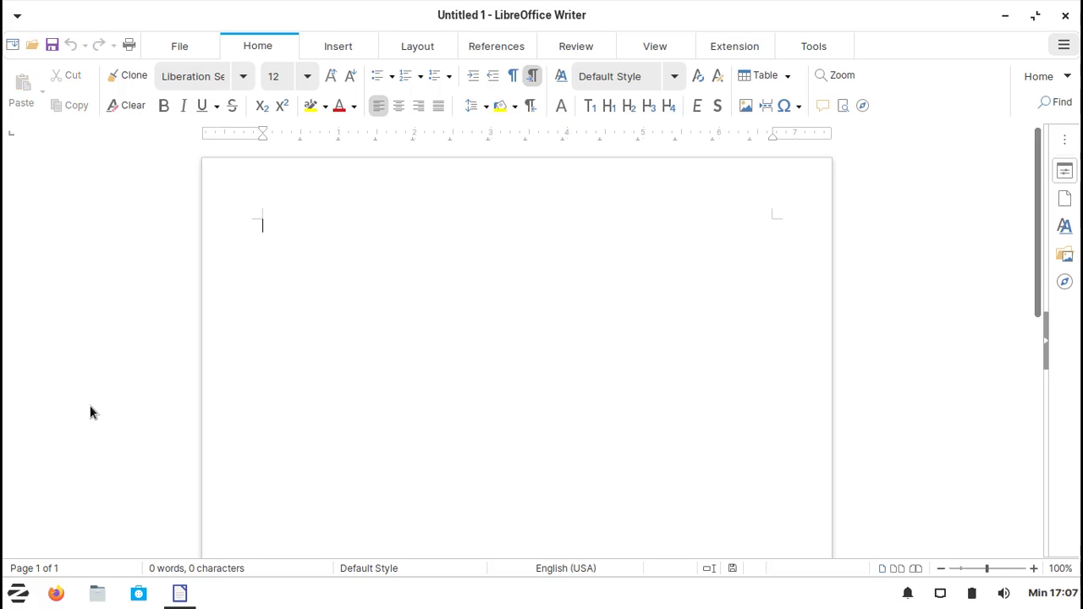
Examine Writer's File, Home, Insert, Layout, References and View command sets
{"action": "left_click", "coordinate": [315, 47]}
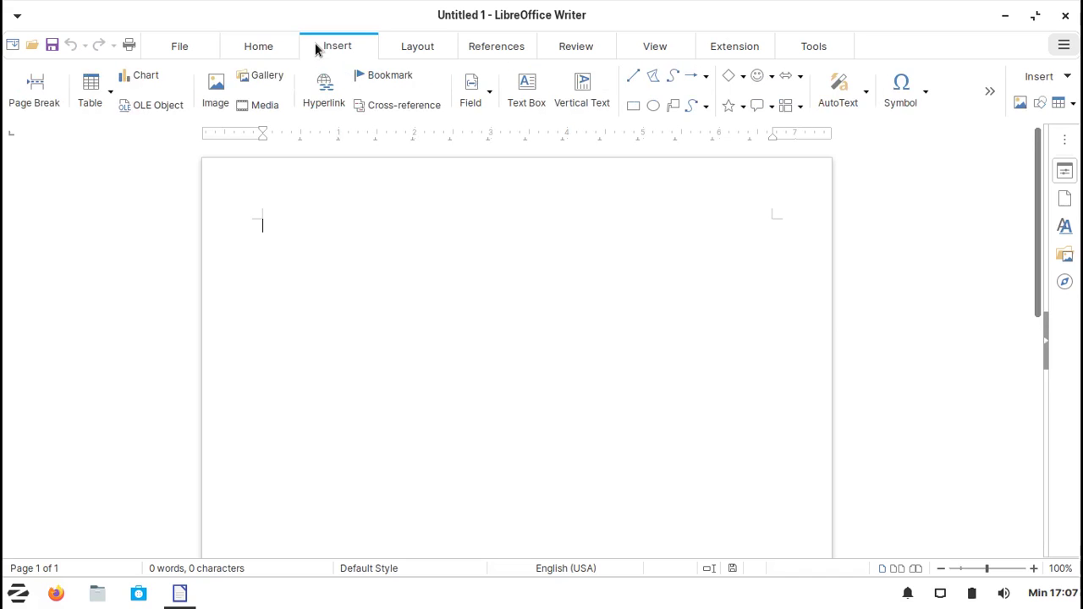
{"action": "left_click", "coordinate": [284, 50]}
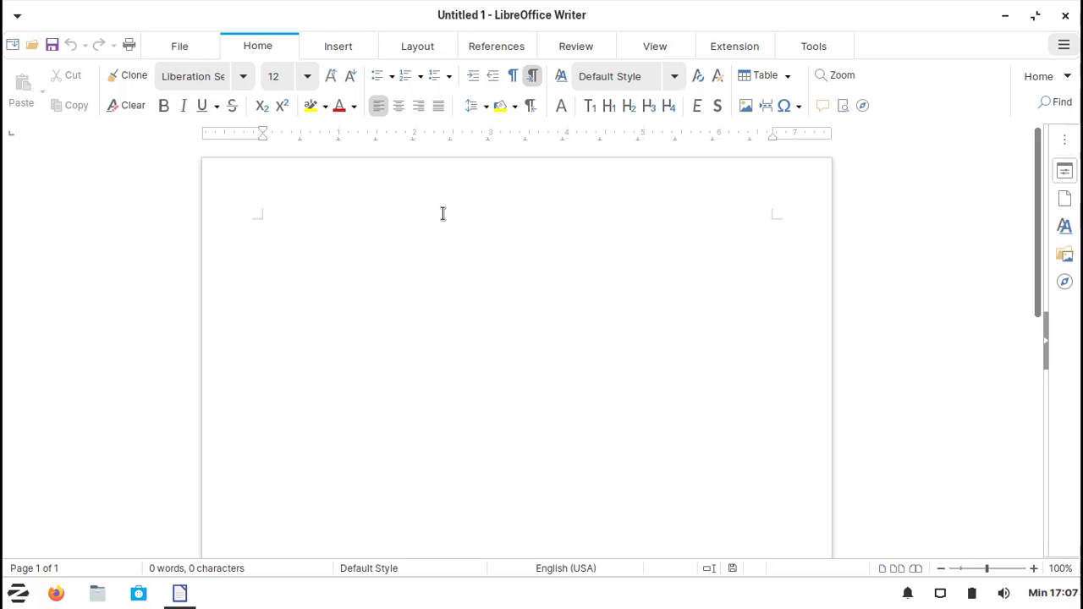
{"action": "left_click", "coordinate": [183, 51]}
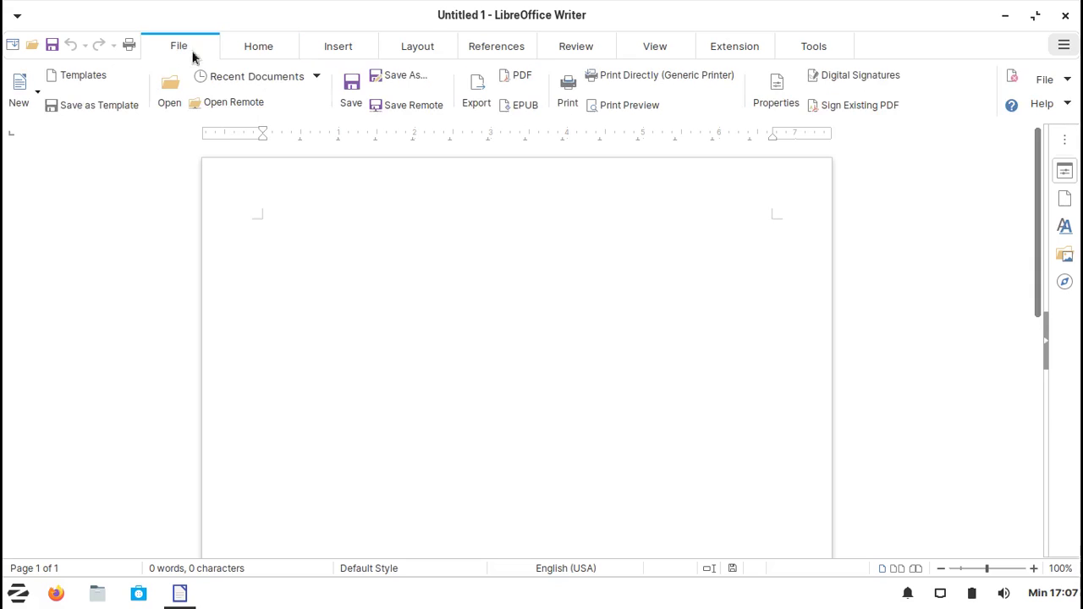
{"action": "left_click", "coordinate": [252, 48]}
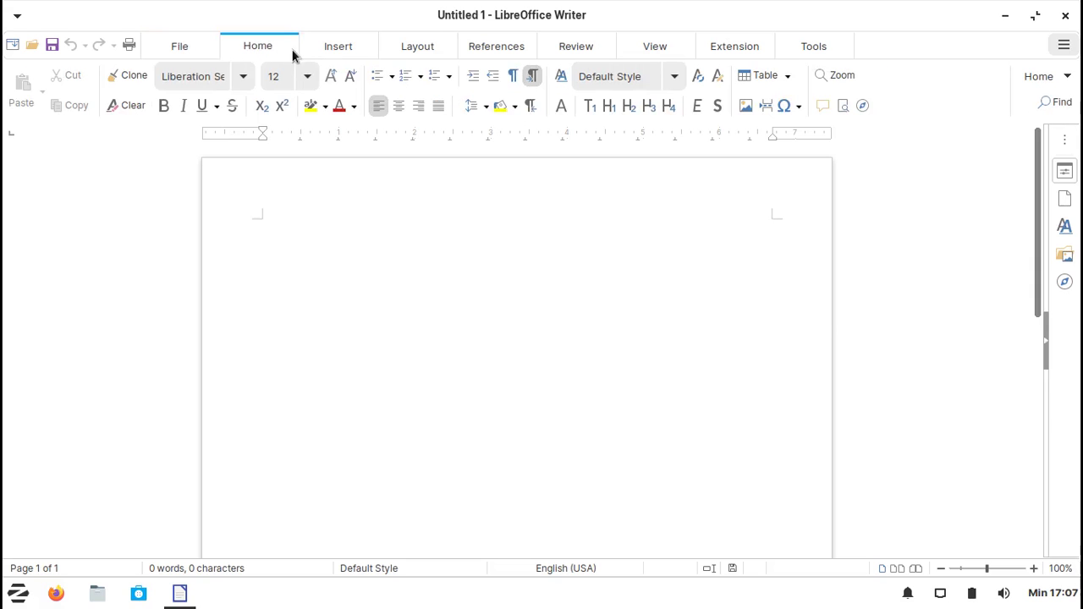
{"action": "left_click", "coordinate": [333, 46]}
{"action": "left_click", "coordinate": [422, 48]}
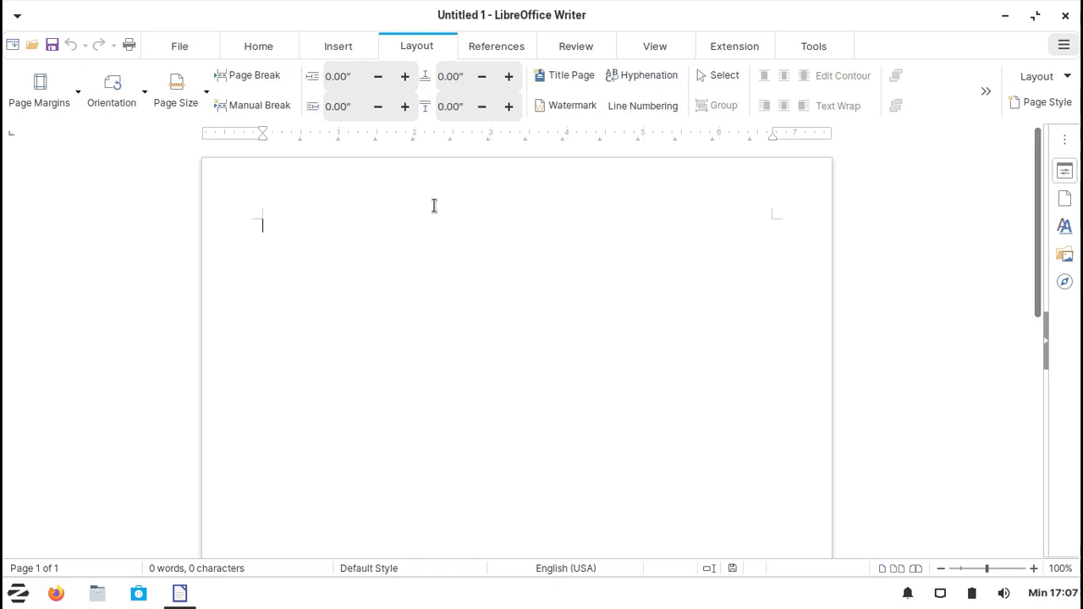
{"action": "left_click", "coordinate": [259, 47]}
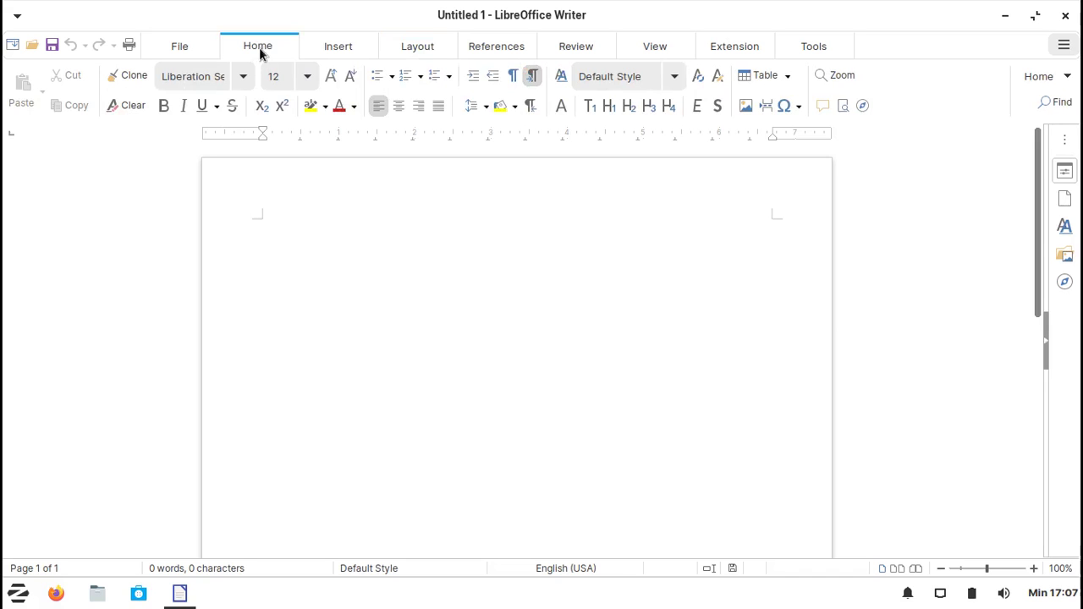
{"action": "left_click", "coordinate": [184, 49]}
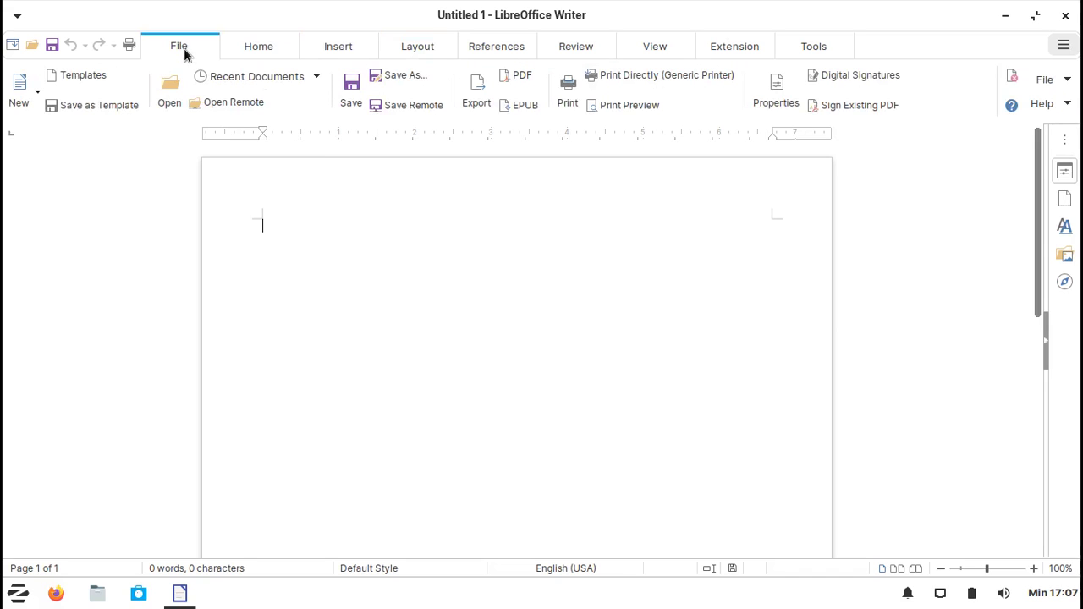
{"action": "left_click", "coordinate": [432, 47]}
{"action": "left_click", "coordinate": [526, 48]}
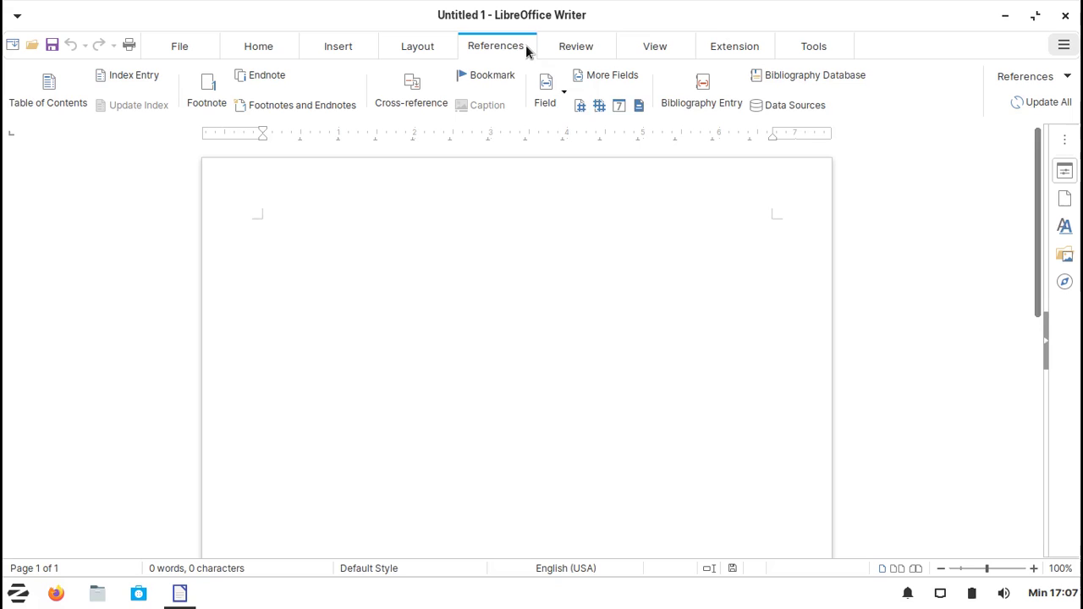
{"action": "left_click", "coordinate": [656, 48]}
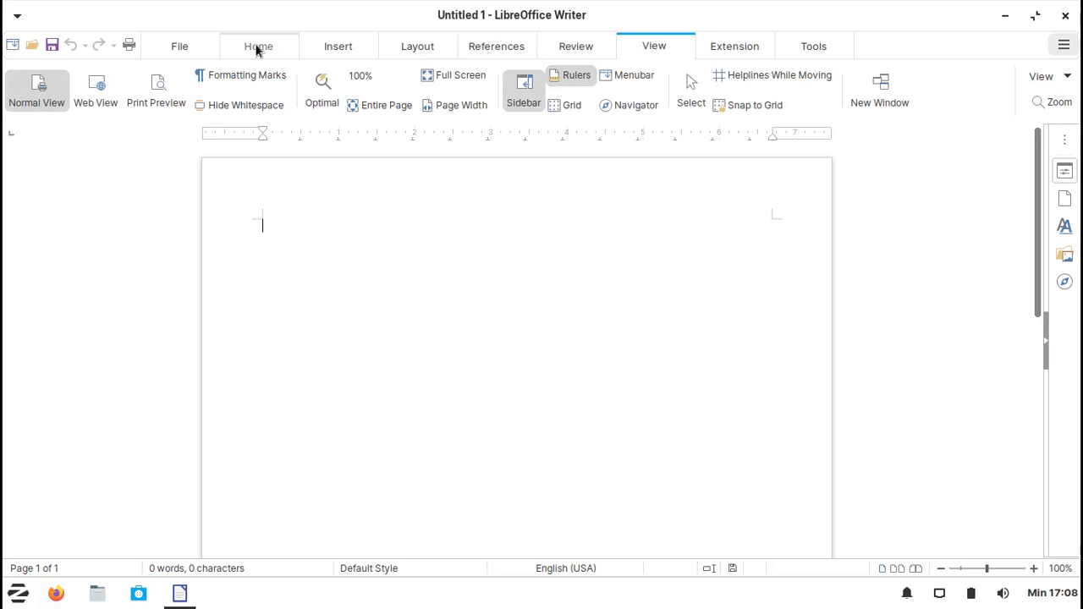
{"action": "left_click", "coordinate": [192, 49]}
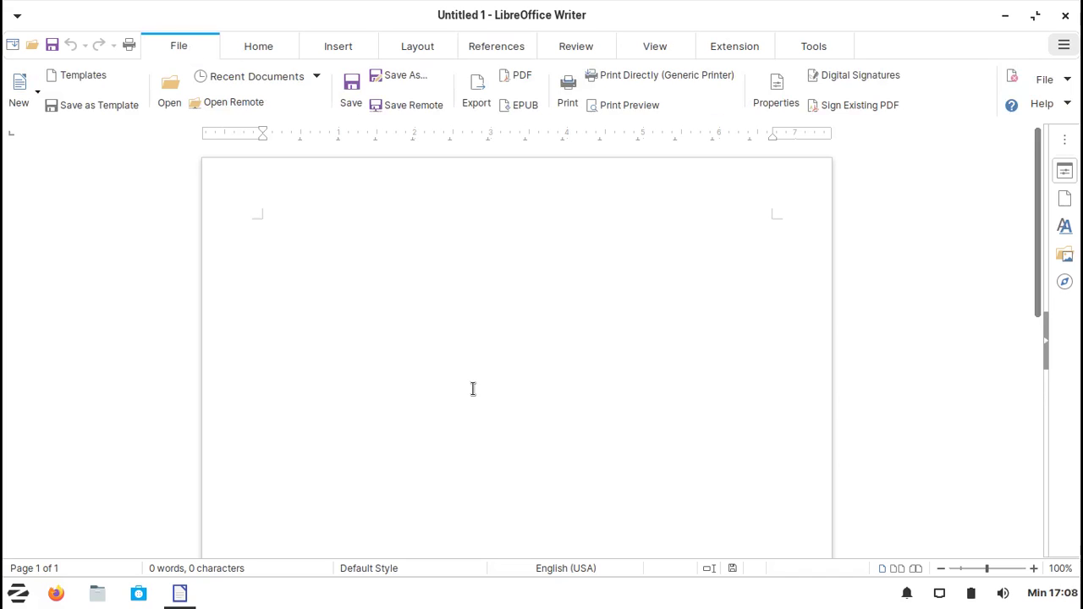
{"action": "left_click", "coordinate": [264, 49]}
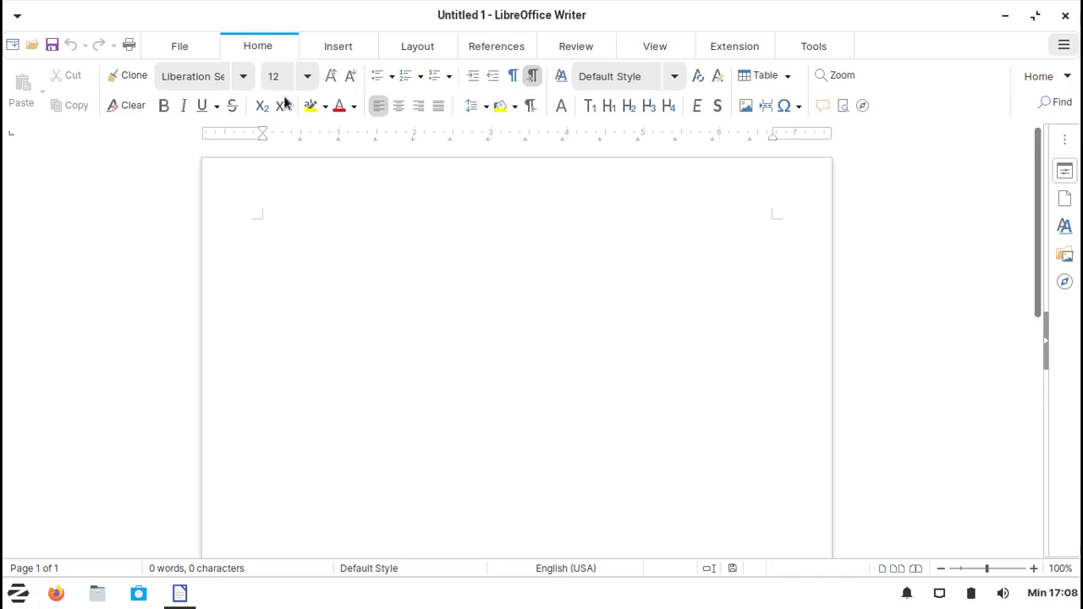
Browse the fonts available for the Writer document without choosing one
{"action": "left_click", "coordinate": [243, 76]}
{"action": "left_click_drag", "start_coordinate": [417, 155], "coordinate": [423, 99]}
{"action": "left_click_drag", "start_coordinate": [418, 142], "coordinate": [486, 262]}
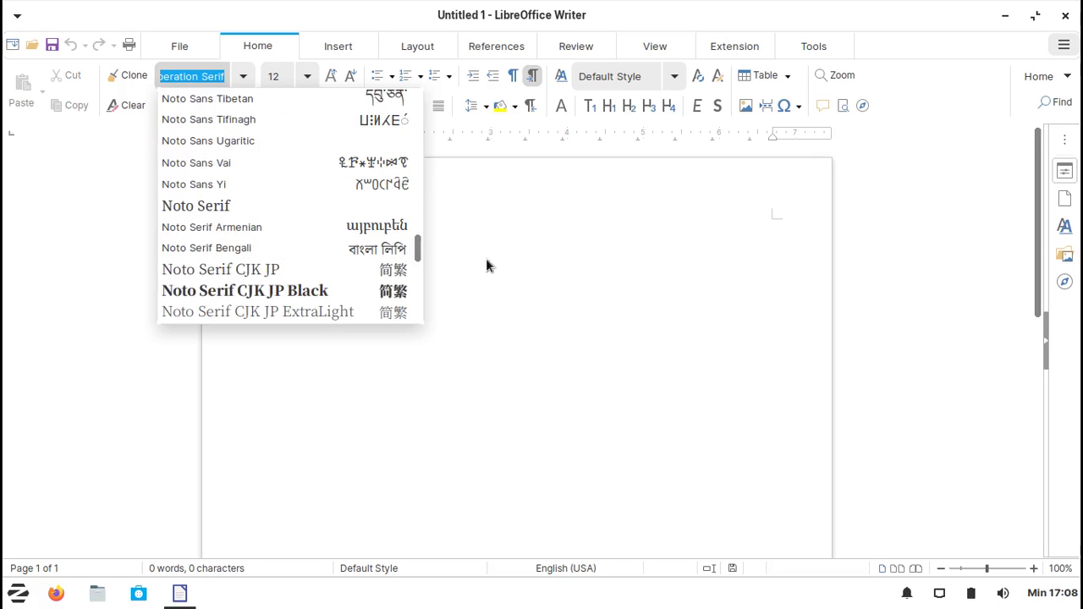
{"action": "left_click", "coordinate": [465, 375]}
Write "sudo apt install msttcorefonts" in the blank document and close Writer without saving
{"action": "type", "text": "sudo apt"}
{"action": "key", "text": "ctrl+z"}
{"action": "type", "text": "install msttcorefonts"}
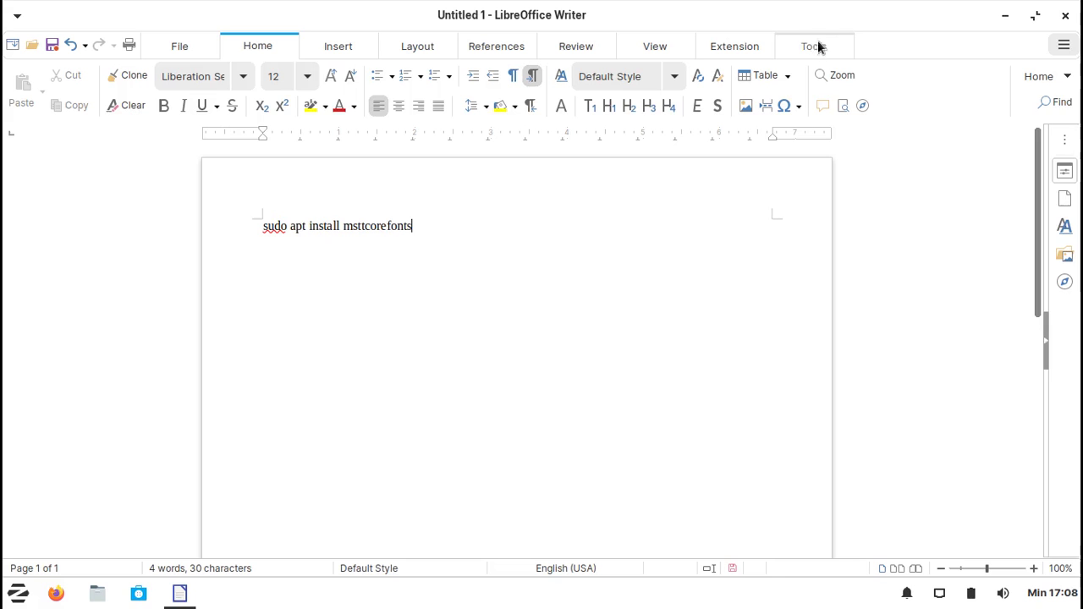
{"action": "left_click", "coordinate": [1064, 16]}
{"action": "left_click", "coordinate": [373, 363]}
Examine the tools in the Settings application category through to the end of its list
{"action": "left_click", "coordinate": [12, 596]}
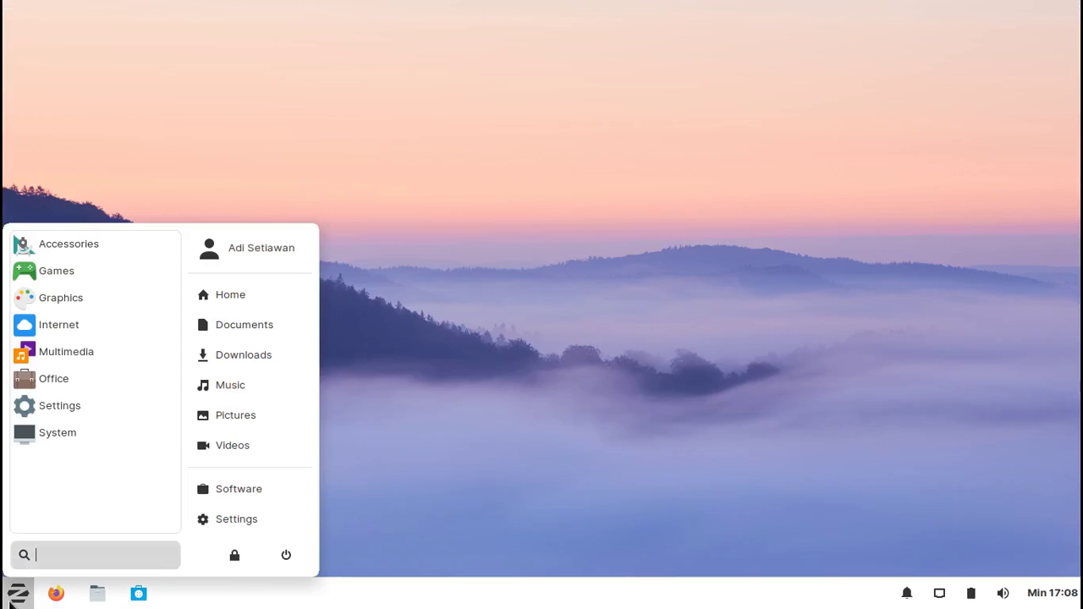
{"action": "left_click", "coordinate": [52, 405]}
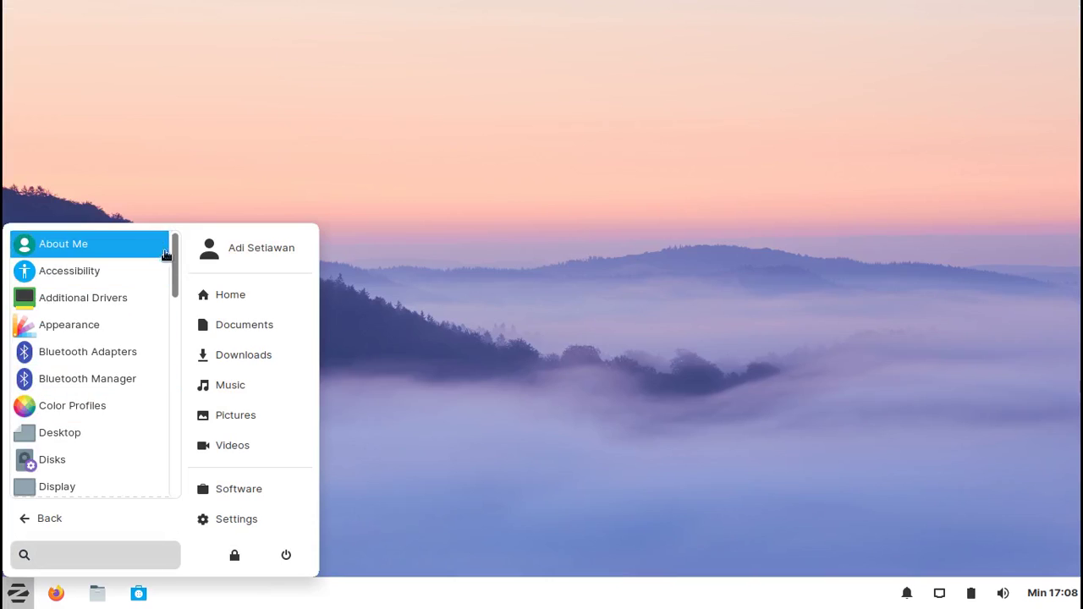
{"action": "scroll", "coordinate": [127, 271], "scroll_direction": "down", "scroll_amount": 1}
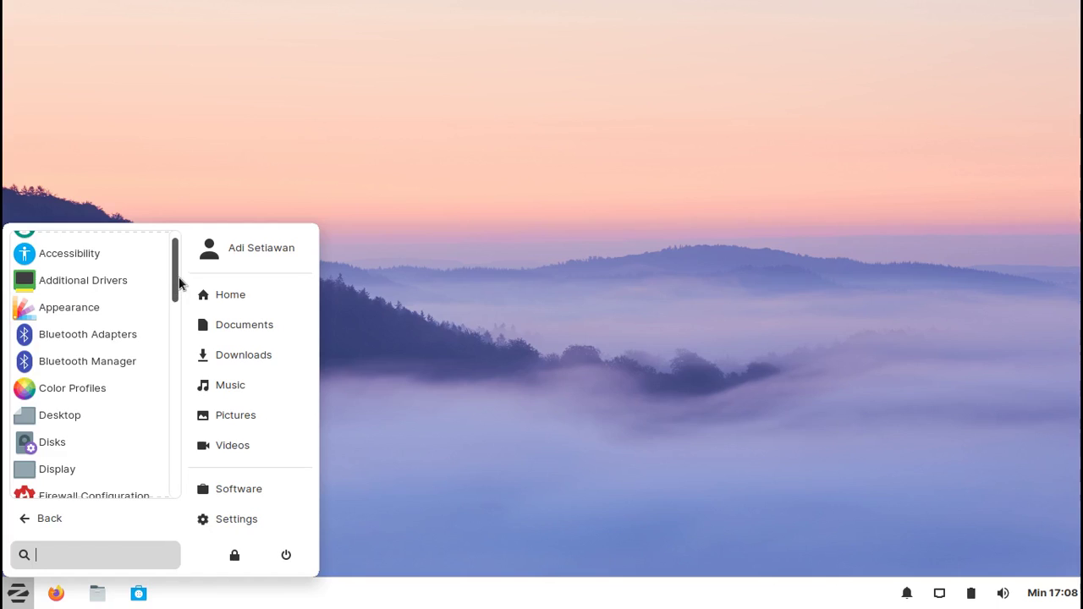
{"action": "scroll", "coordinate": [176, 293], "scroll_direction": "down", "scroll_amount": 1}
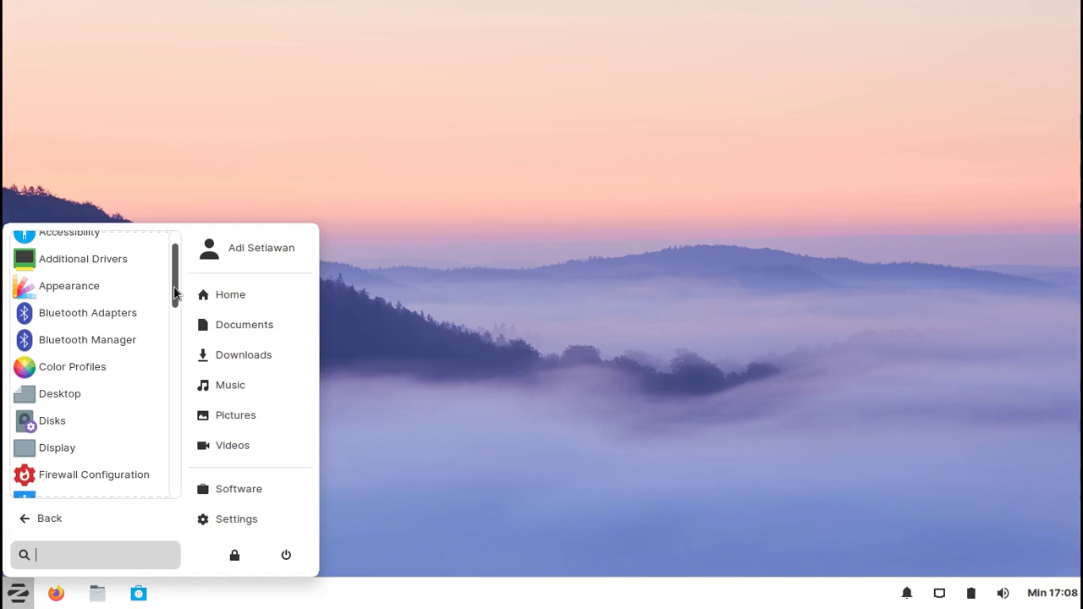
{"action": "left_click_drag", "start_coordinate": [174, 292], "coordinate": [174, 289]}
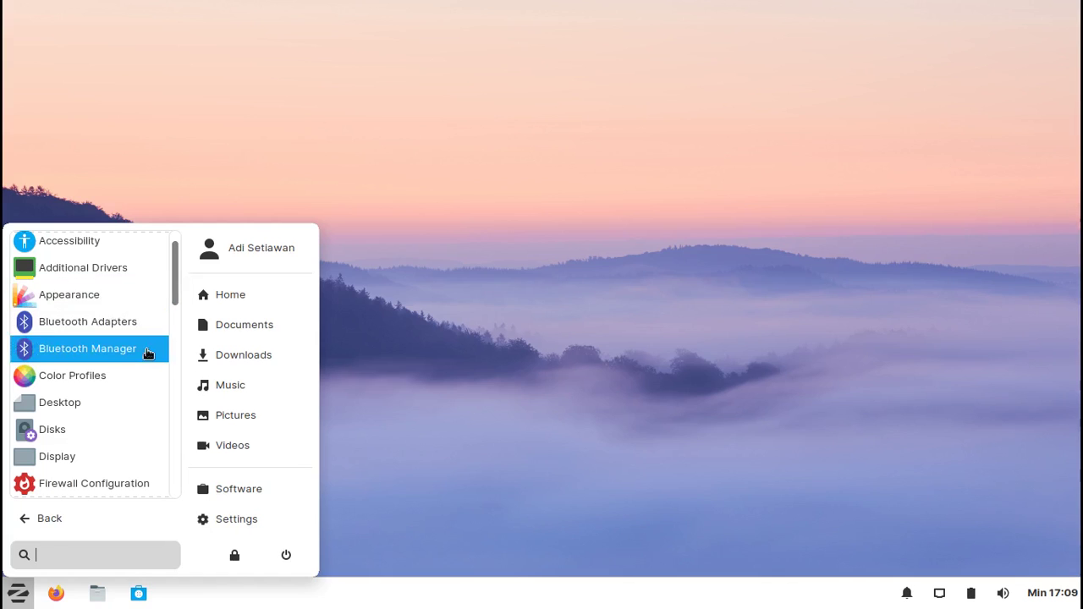
{"action": "left_click_drag", "start_coordinate": [175, 288], "coordinate": [177, 498]}
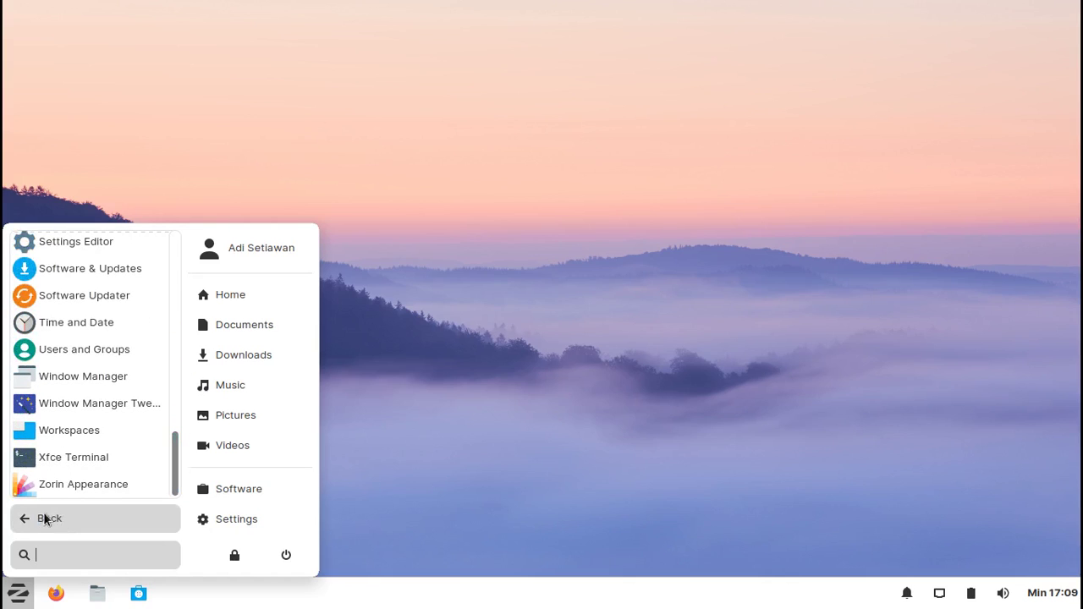
Browse the System application category, view the Bulk Rename tool, and close it
{"action": "left_click", "coordinate": [49, 520]}
{"action": "left_click", "coordinate": [61, 433]}
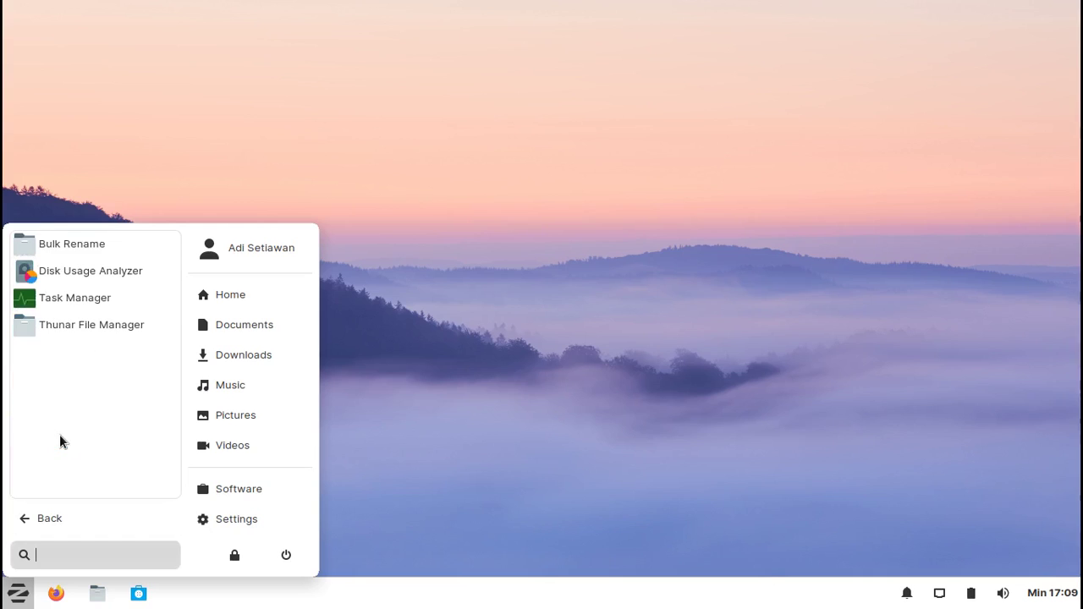
{"action": "left_click", "coordinate": [96, 247]}
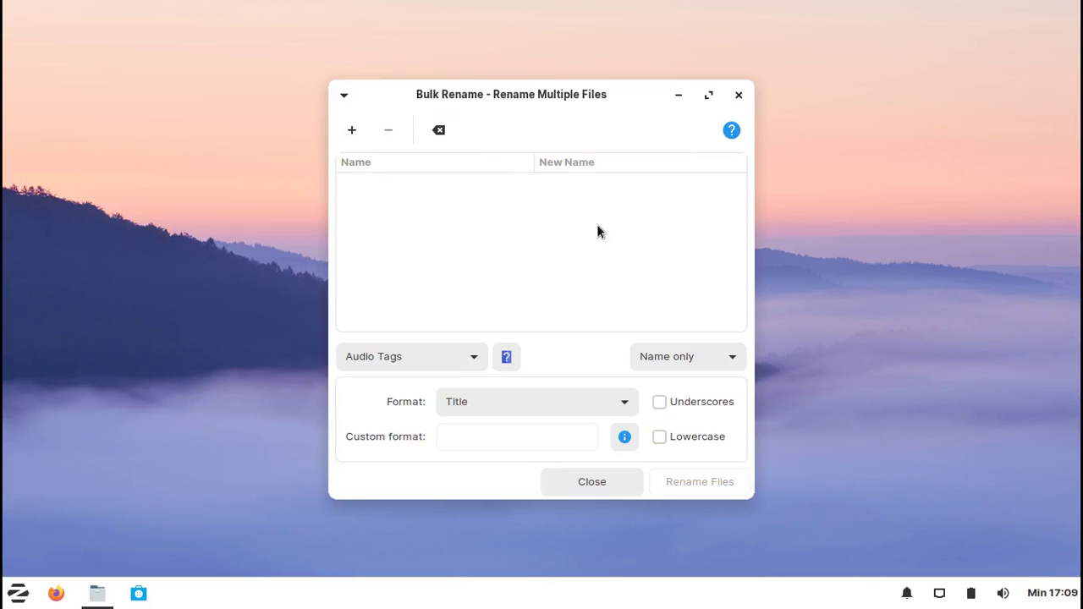
{"action": "left_click", "coordinate": [737, 95]}
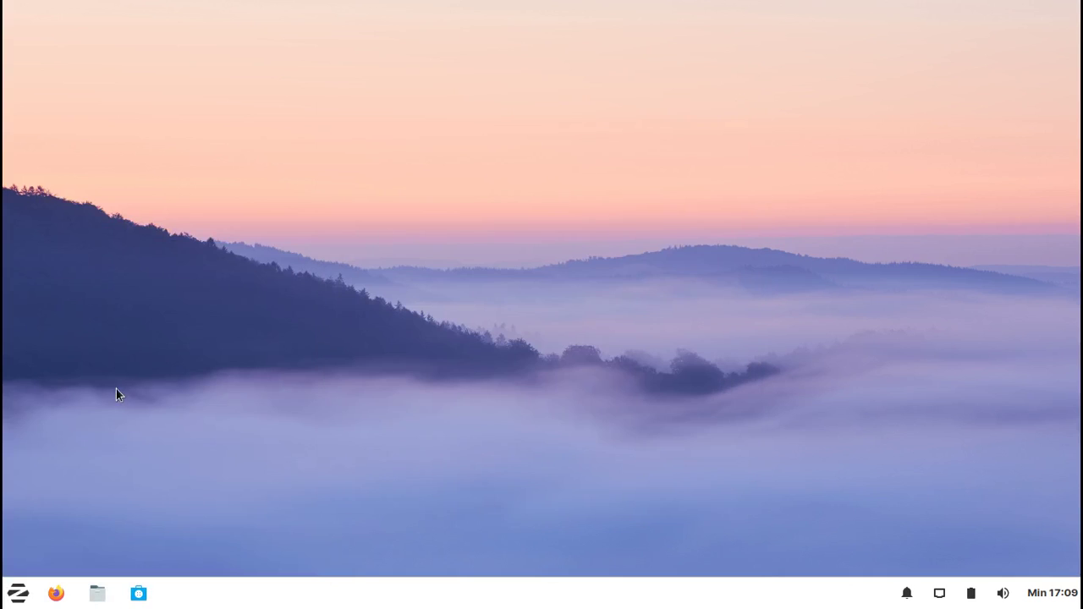
View the Task Manager from the System application category, close it, and look through that category once more
{"action": "left_click", "coordinate": [17, 592]}
{"action": "left_click", "coordinate": [61, 437]}
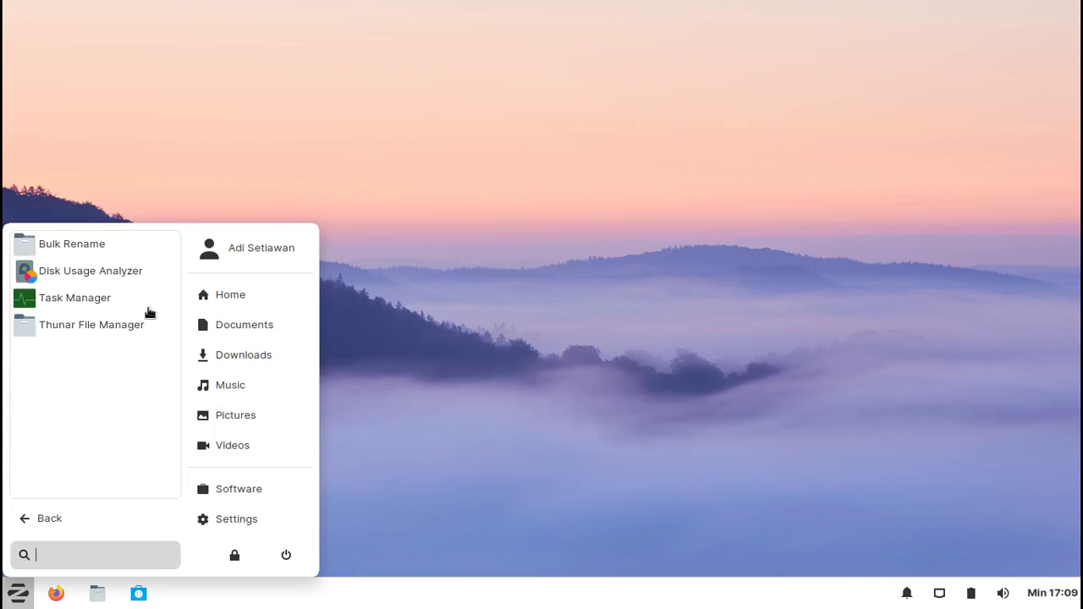
{"action": "left_click", "coordinate": [90, 298]}
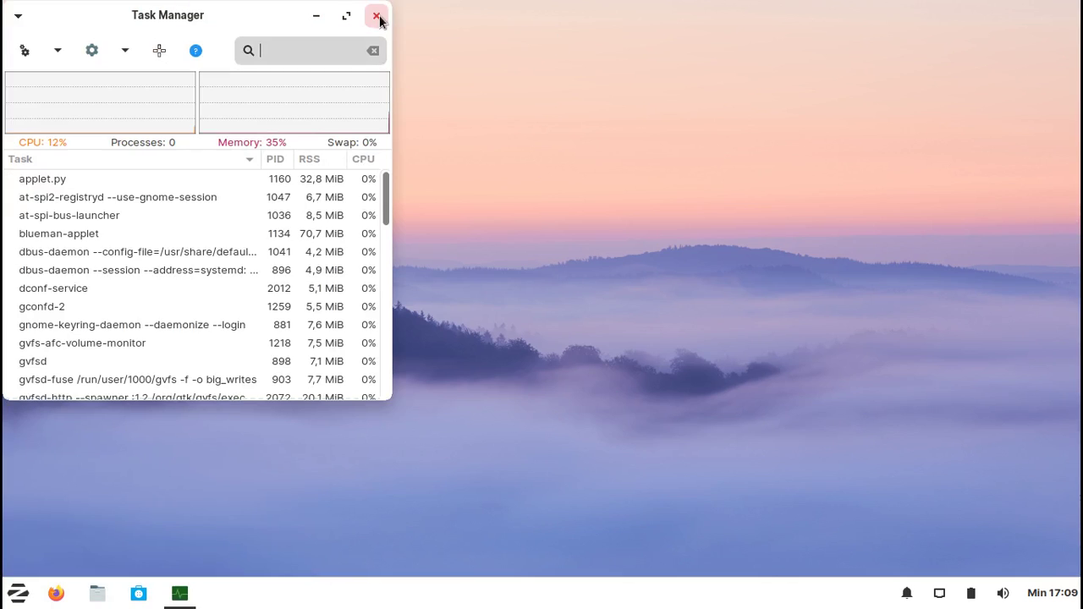
{"action": "left_click", "coordinate": [375, 16]}
{"action": "left_click", "coordinate": [17, 594]}
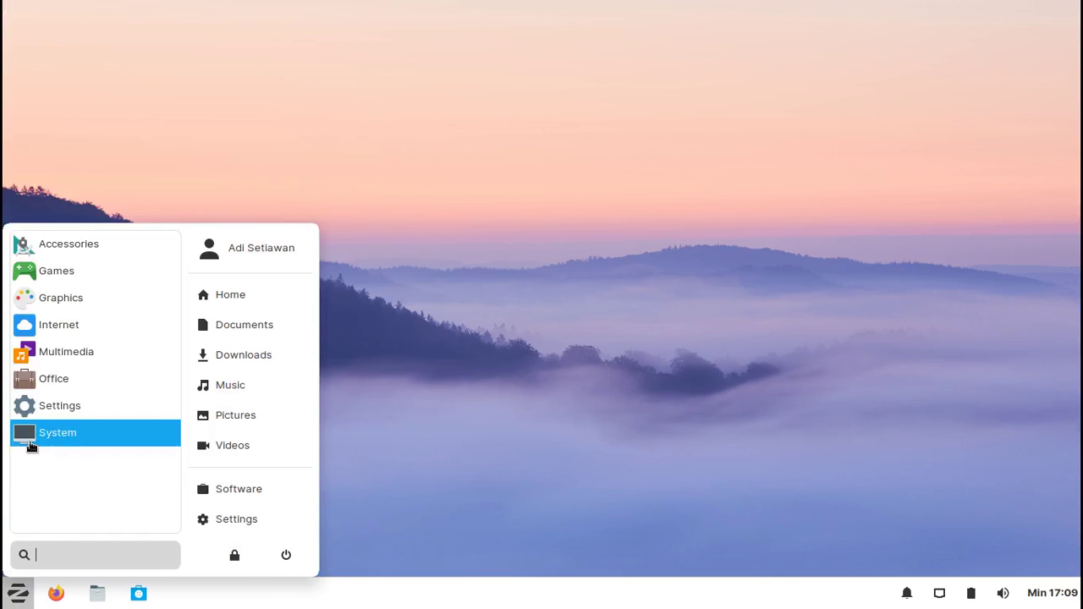
{"action": "left_click", "coordinate": [32, 440]}
{"action": "left_click", "coordinate": [46, 518]}
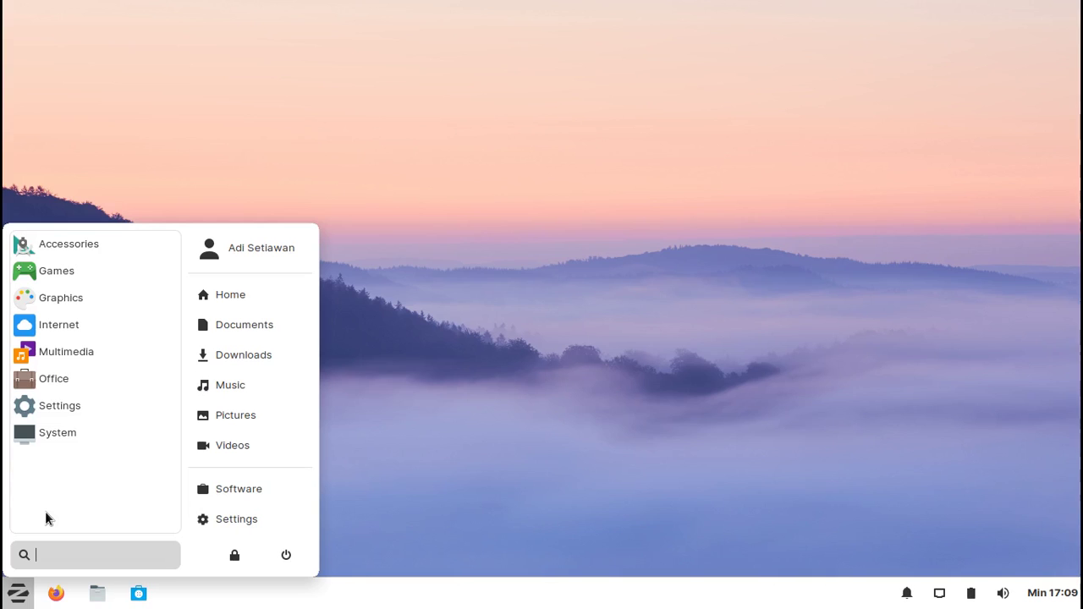
Open the Appearance settings and the File Manager, and place the Appearance window beside the File Manager
{"action": "left_click", "coordinate": [67, 405]}
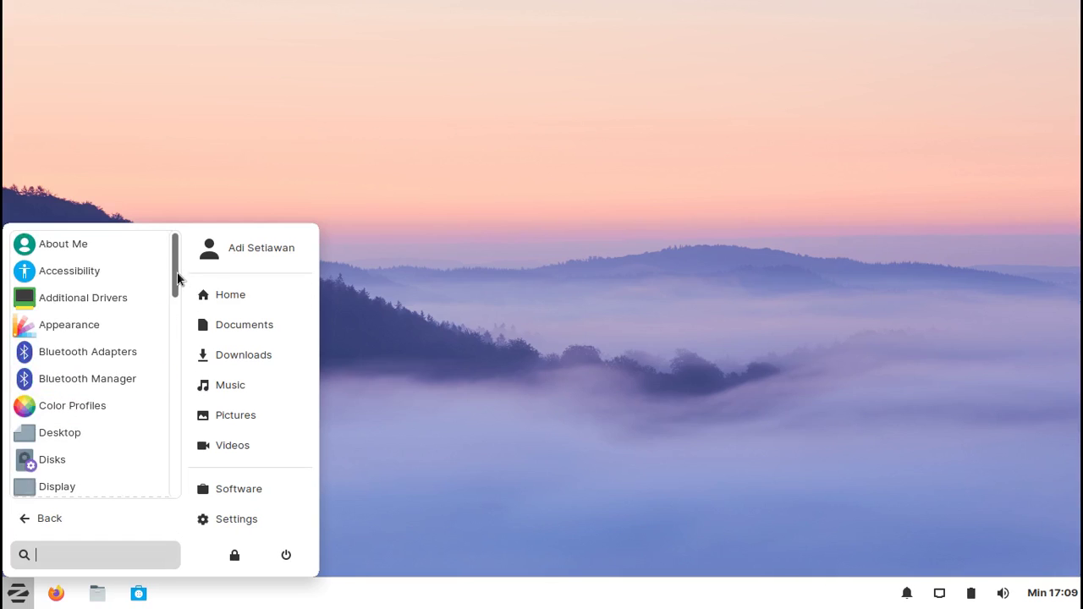
{"action": "left_click", "coordinate": [99, 330]}
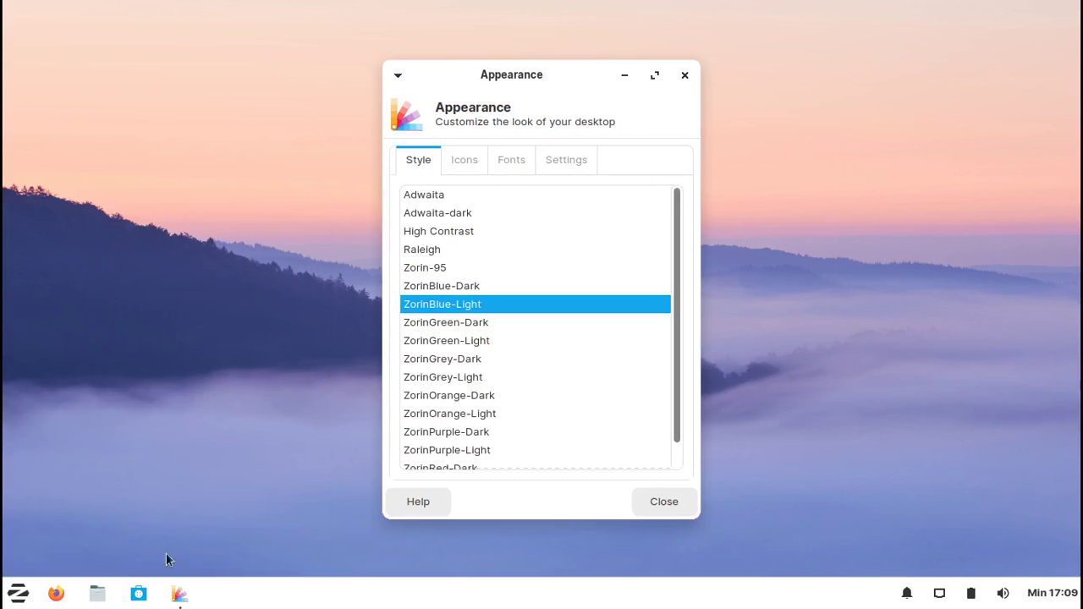
{"action": "left_click", "coordinate": [97, 593]}
{"action": "left_click", "coordinate": [575, 79]}
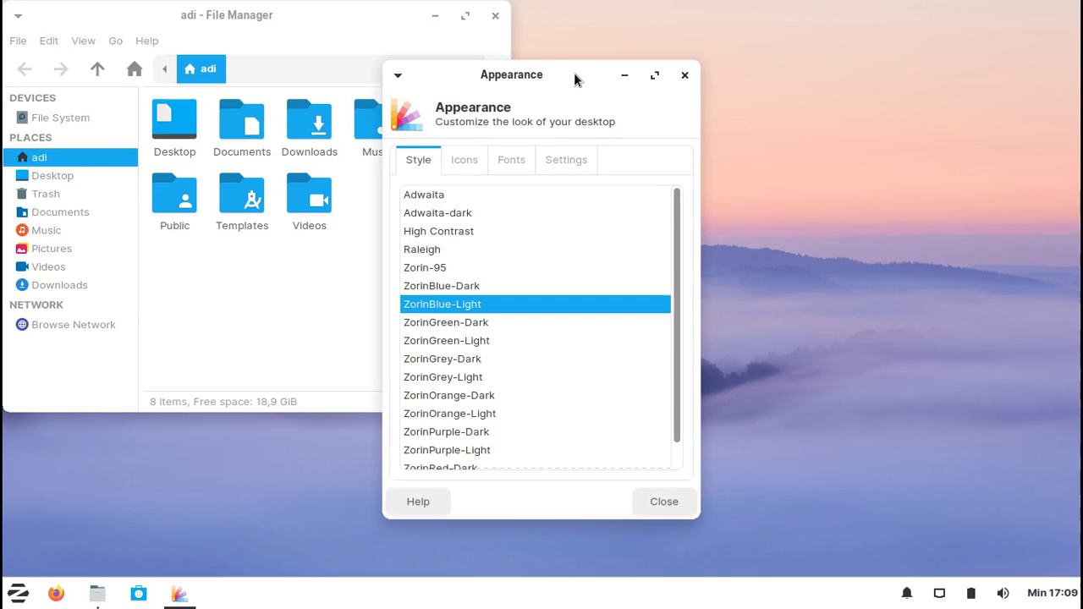
{"action": "left_click_drag", "start_coordinate": [574, 78], "coordinate": [703, 38]}
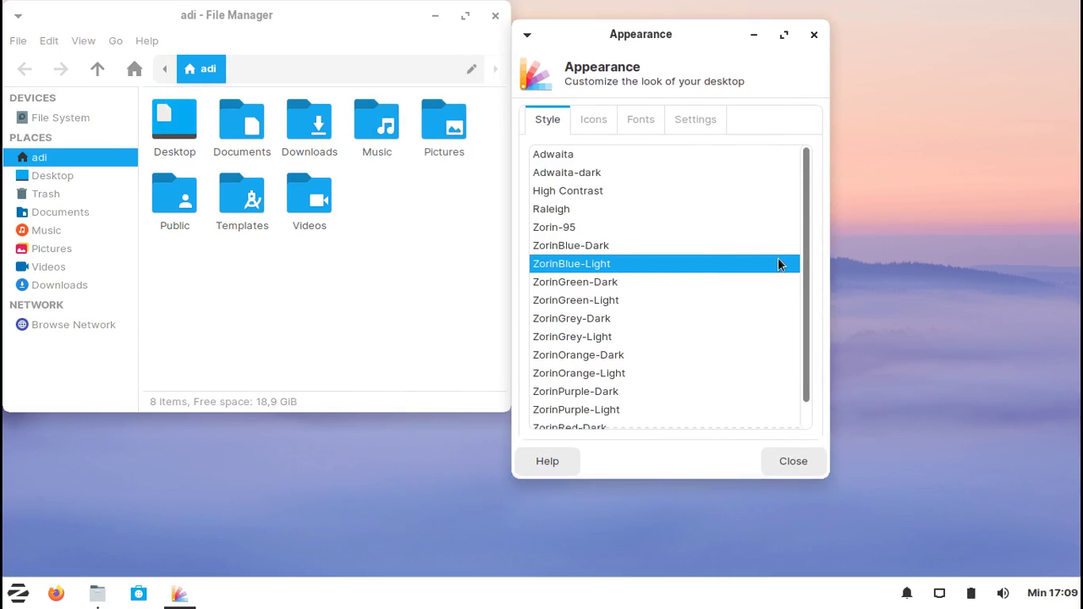
Try the ZorinPurple-Dark and ZorinPurple-Light desktop styles one after the other
{"action": "scroll", "coordinate": [803, 227], "scroll_direction": "down", "scroll_amount": 2}
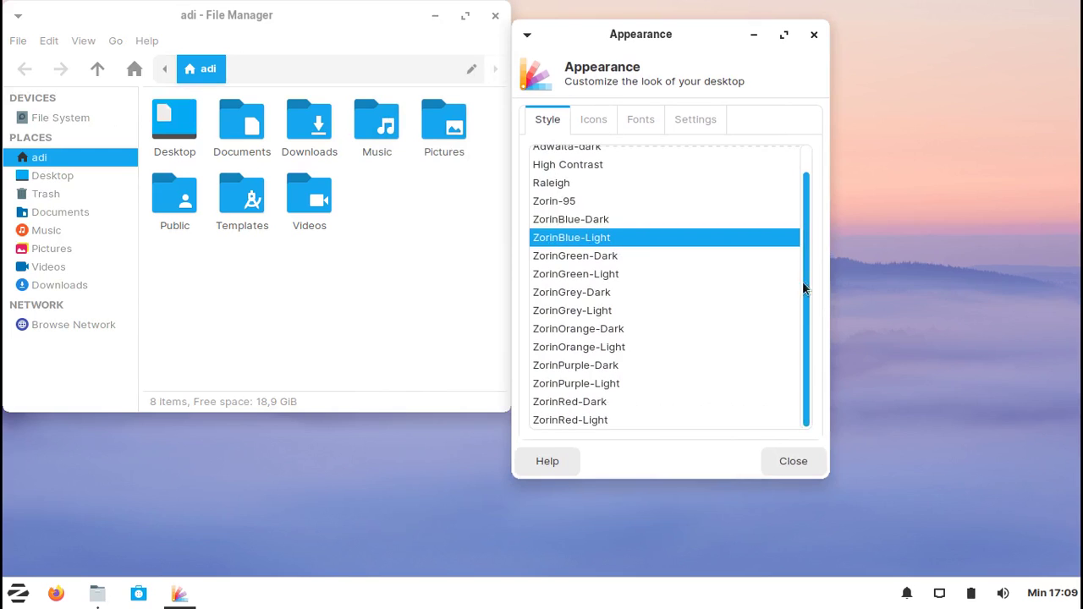
{"action": "left_click", "coordinate": [571, 367]}
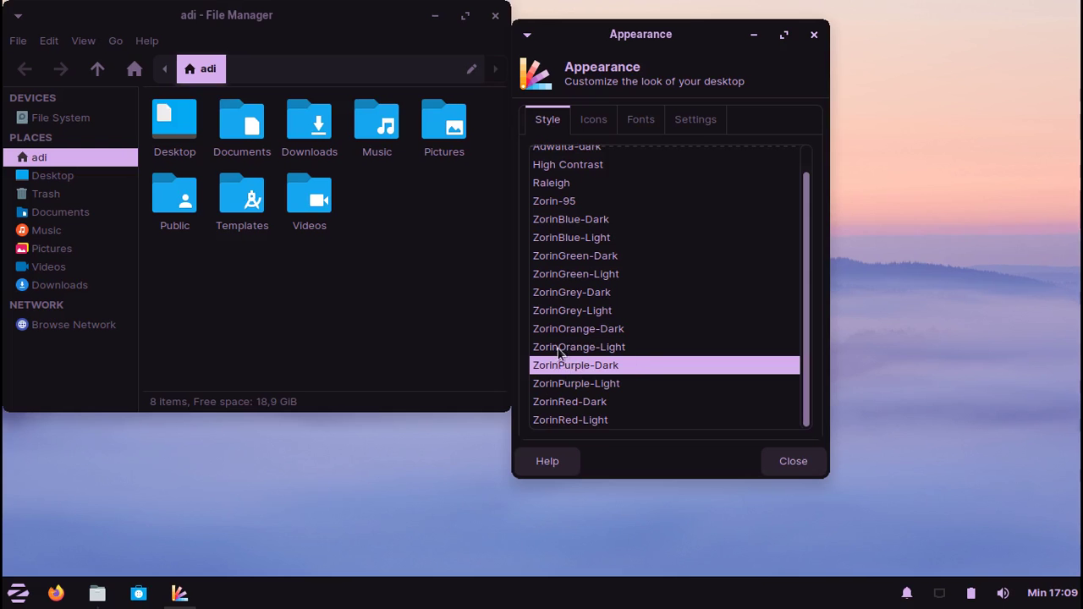
{"action": "left_click", "coordinate": [582, 385]}
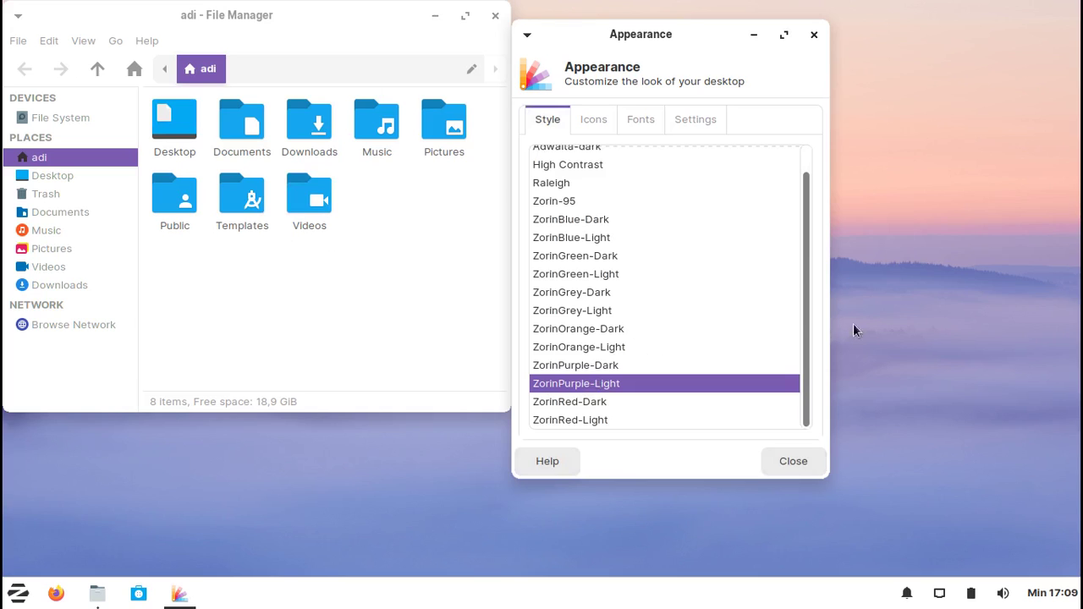
Try the Zorin-95, Raleigh and Adwaita styles, restore ZorinBlue-Light, and close the Appearance settings
{"action": "scroll", "coordinate": [806, 275], "scroll_direction": "up", "scroll_amount": 2}
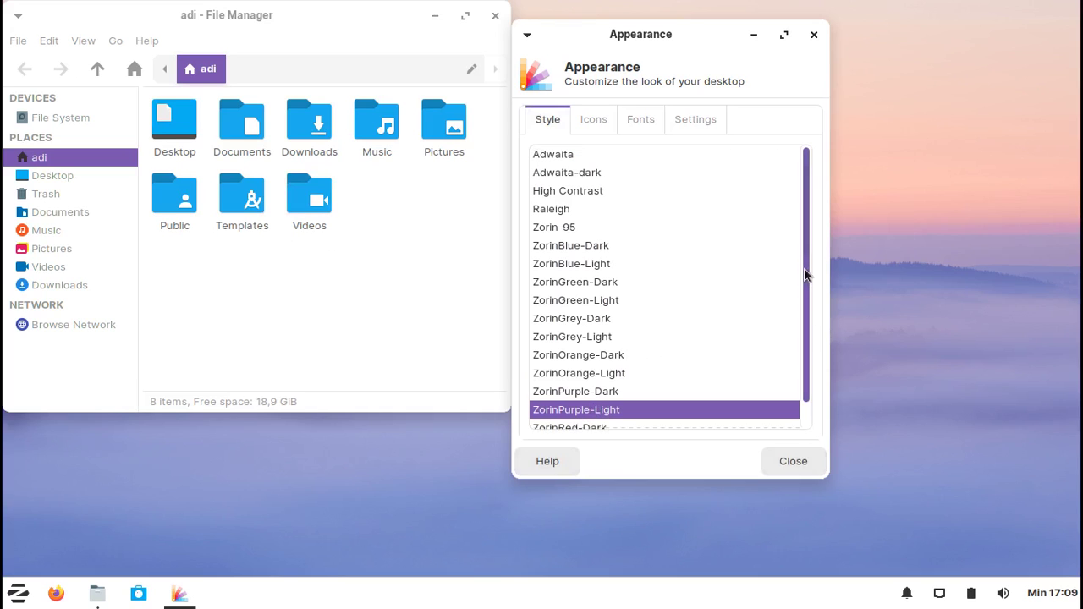
{"action": "left_click", "coordinate": [557, 229]}
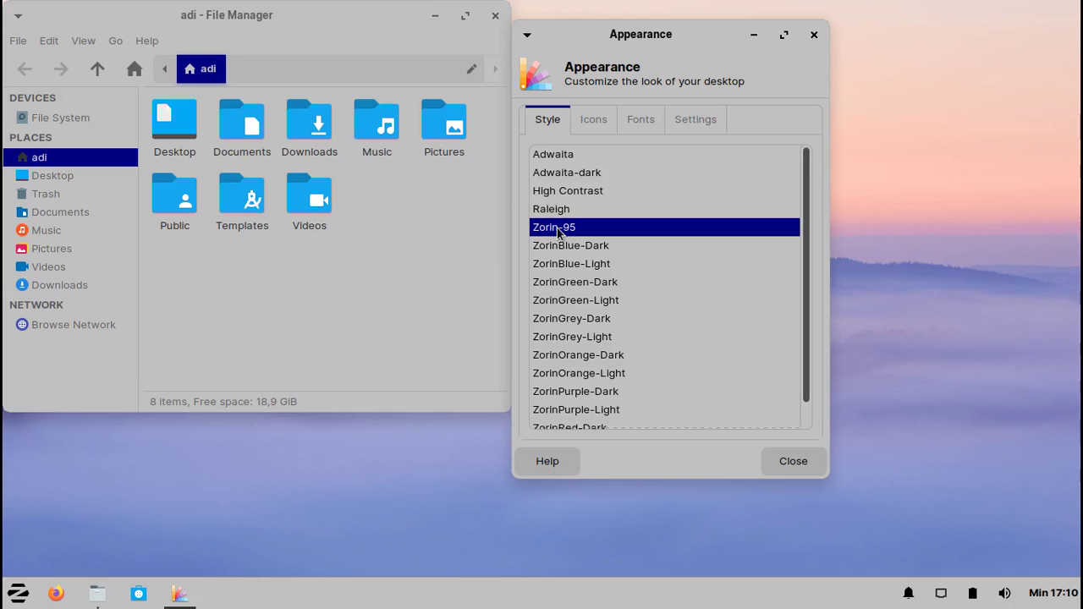
{"action": "left_click", "coordinate": [555, 212]}
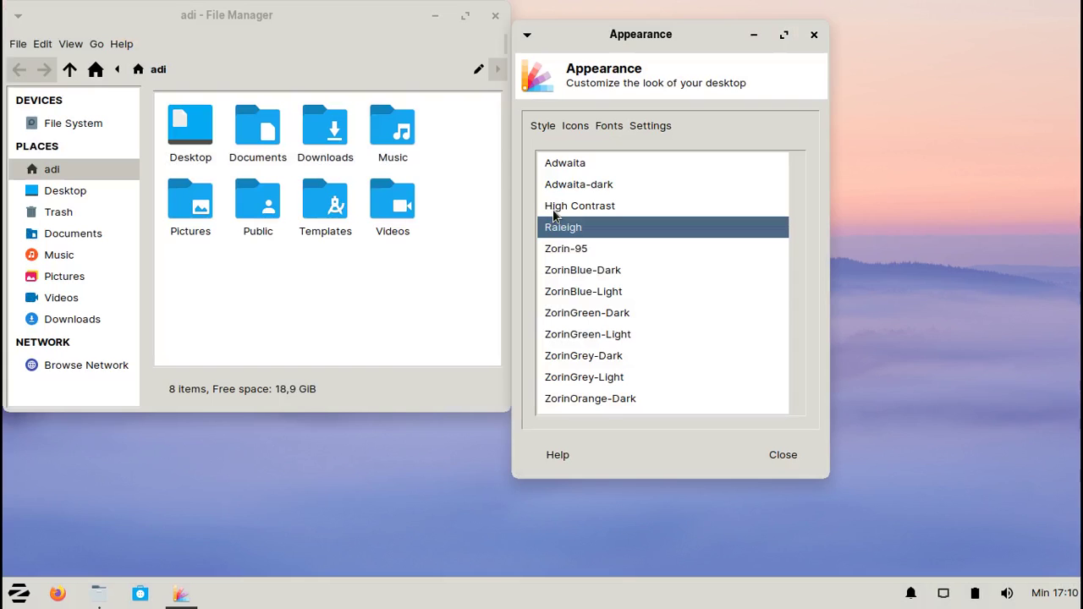
{"action": "left_click", "coordinate": [577, 165]}
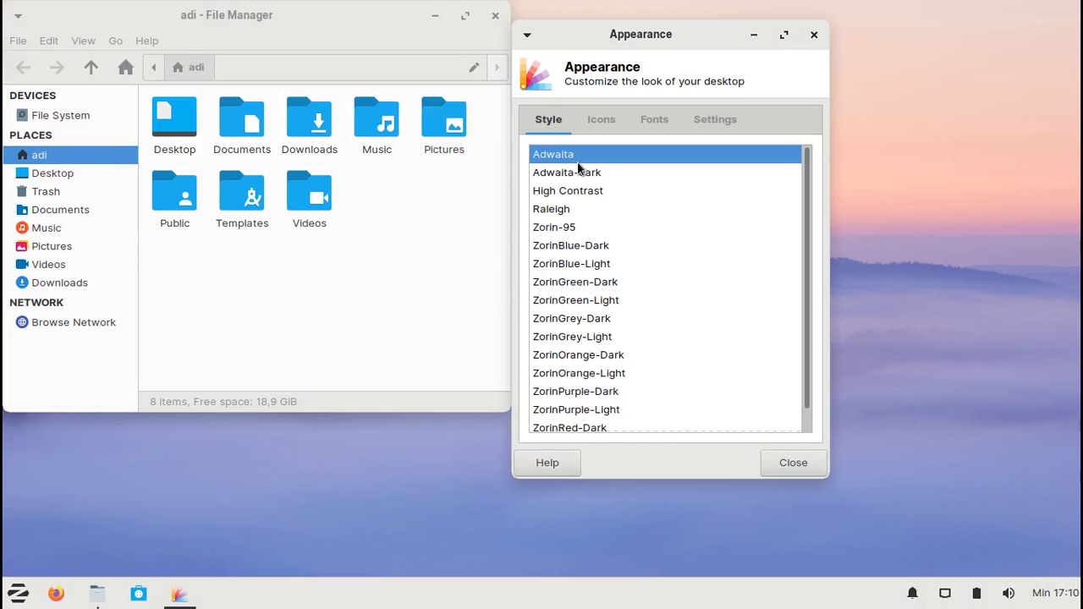
{"action": "left_click", "coordinate": [574, 264]}
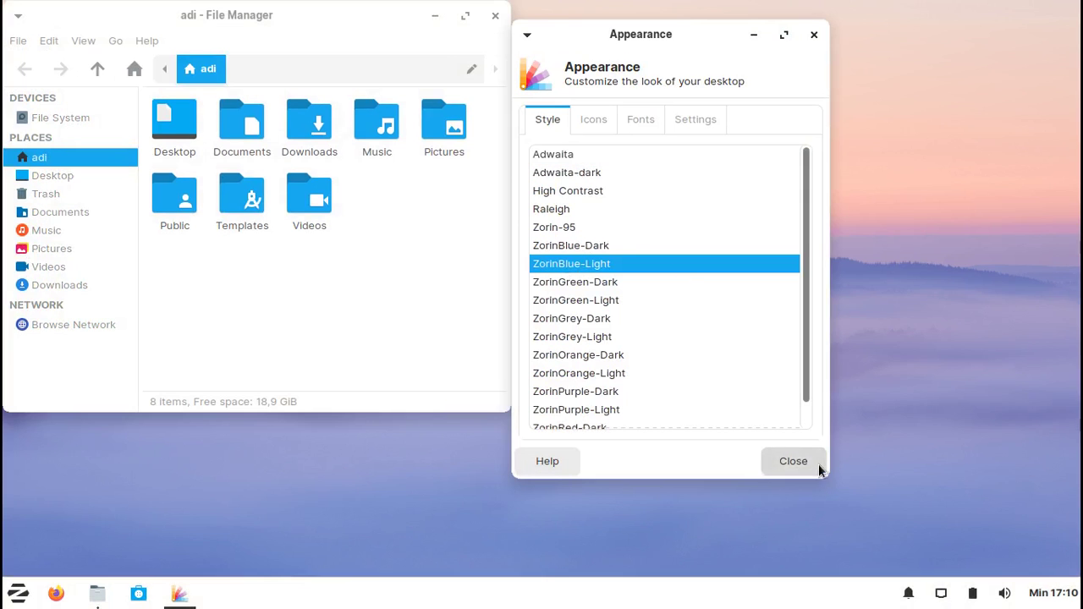
{"action": "left_click", "coordinate": [792, 461]}
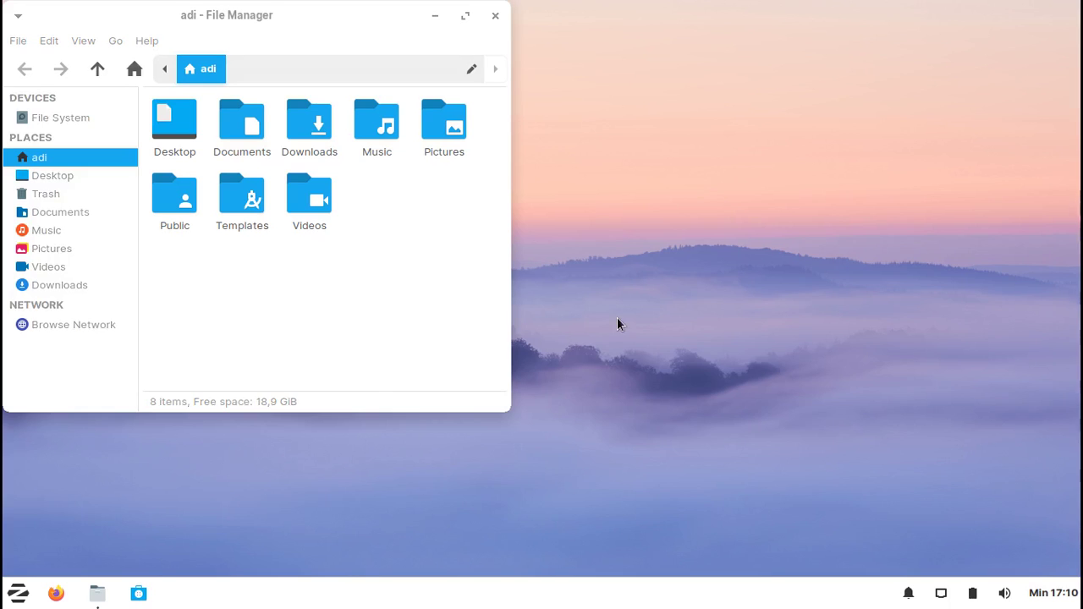
Open Zorin Appearance from the Settings application category and review its desktop layout and icon options
{"action": "left_click", "coordinate": [18, 589]}
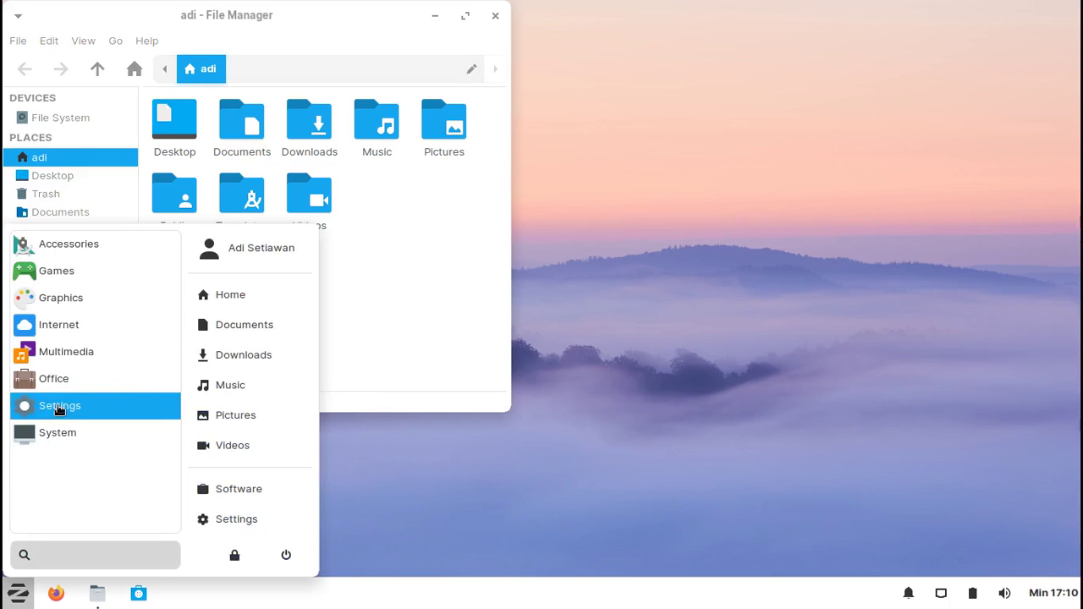
{"action": "left_click", "coordinate": [59, 409]}
{"action": "scroll", "coordinate": [113, 373], "scroll_direction": "down", "scroll_amount": 10}
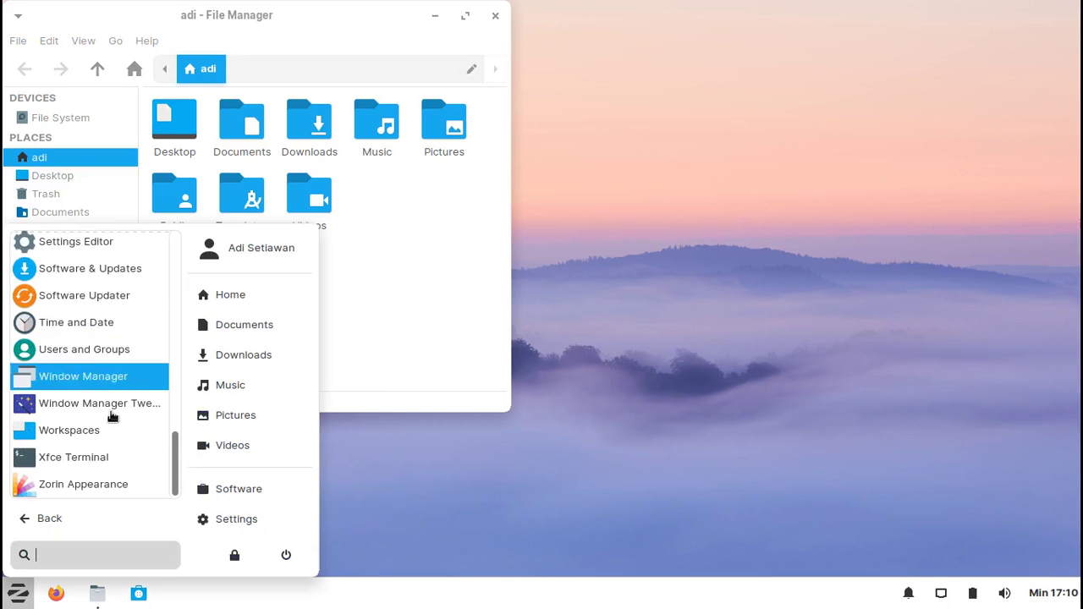
{"action": "left_click", "coordinate": [89, 484]}
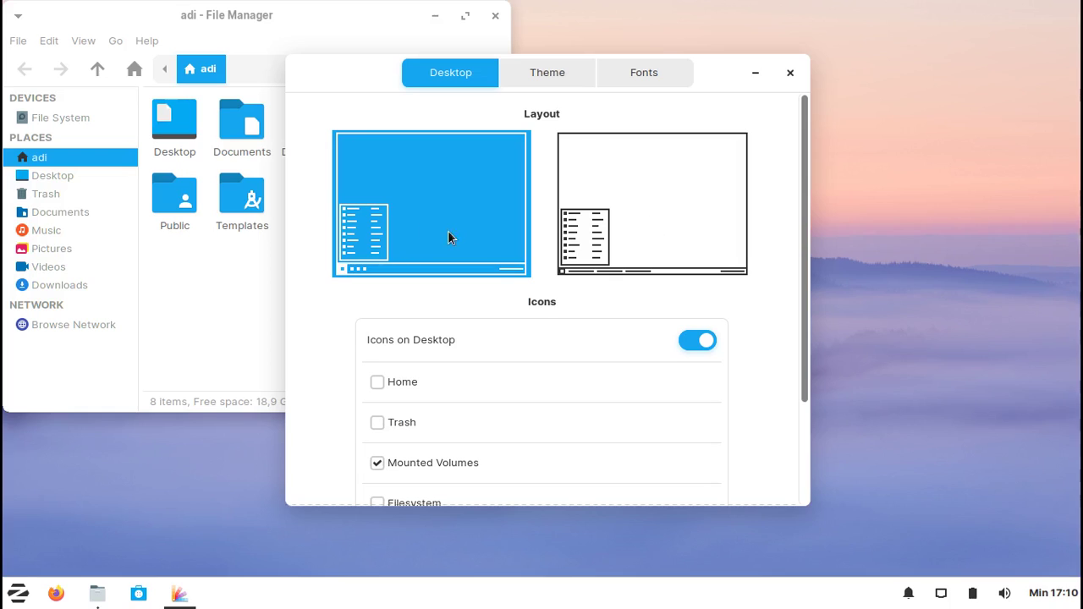
{"action": "mouse_move", "coordinate": [186, 602]}
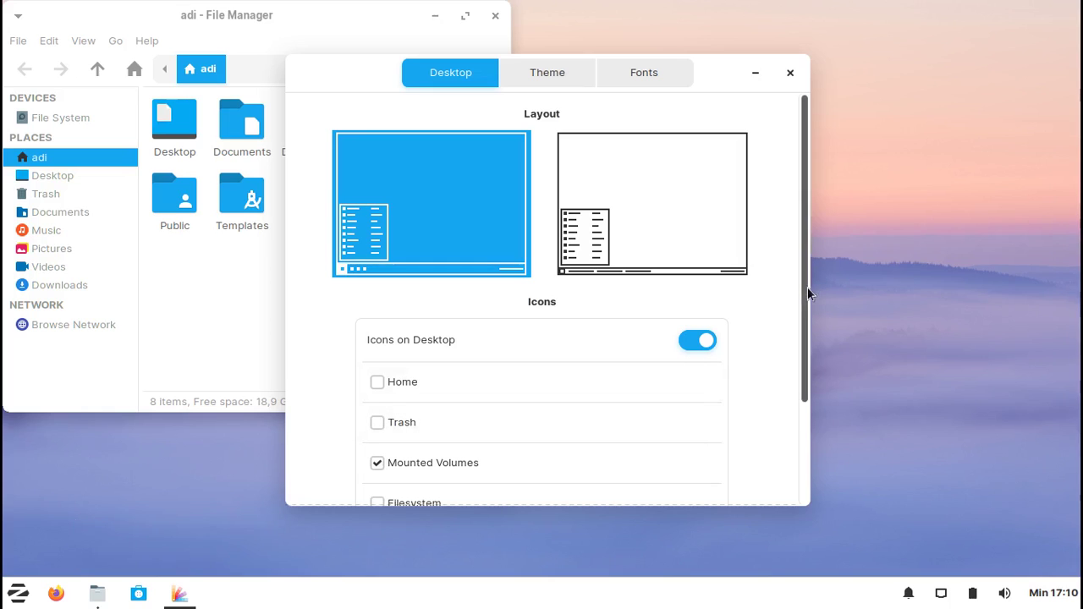
{"action": "scroll", "coordinate": [802, 380], "scroll_direction": "down", "scroll_amount": 2}
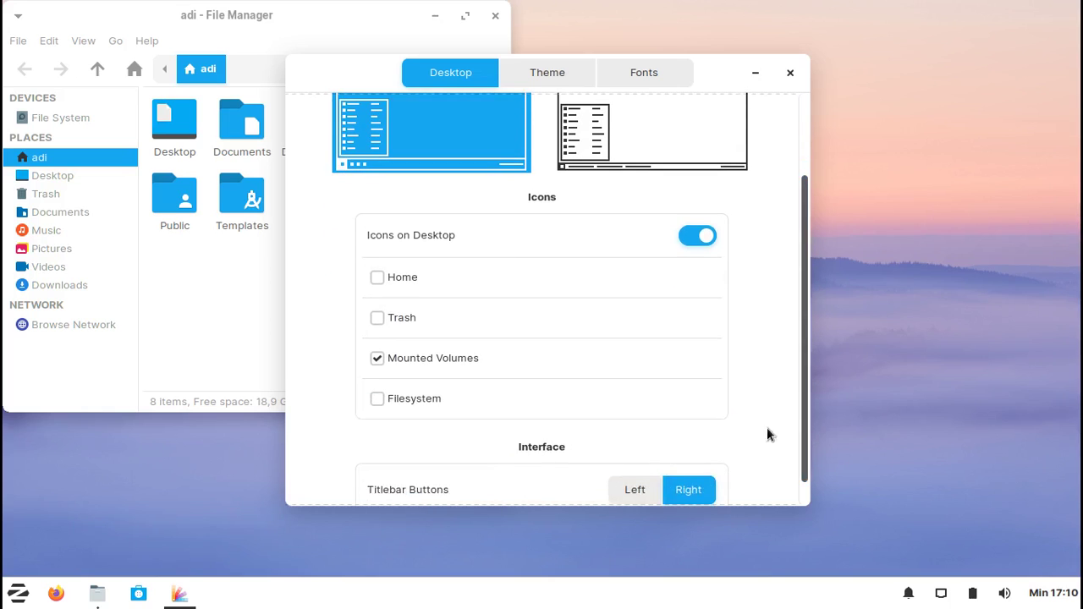
Enable the Home desktop icon, turn off the Mounted Volumes icons, and shift the File Manager window slightly
{"action": "left_click", "coordinate": [377, 279]}
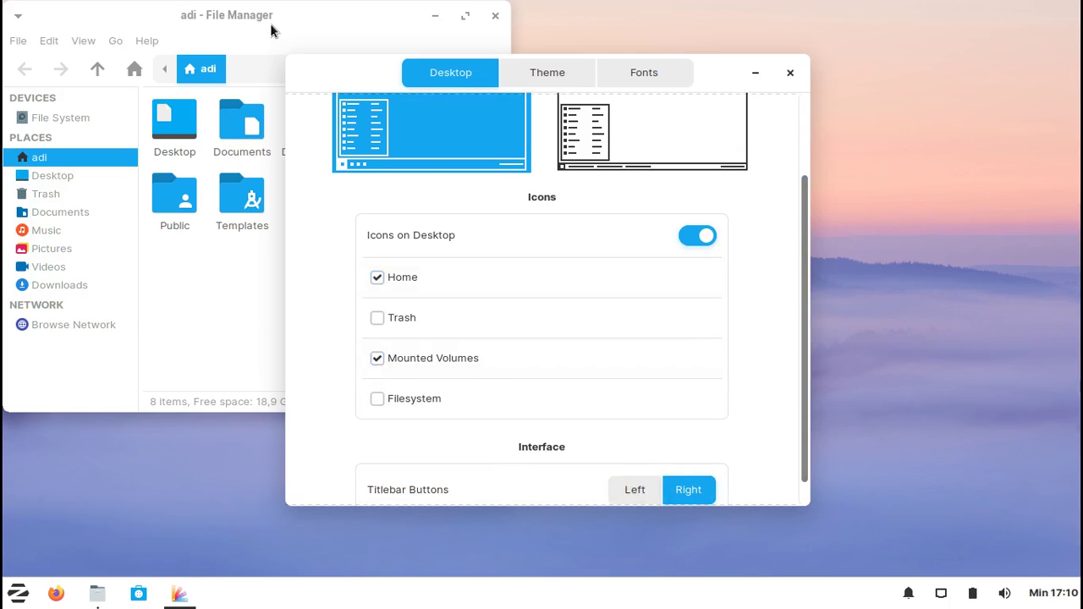
{"action": "mouse_move", "coordinate": [296, 34]}
{"action": "left_mouse_down"}
{"action": "mouse_move", "coordinate": [428, 66]}
{"action": "mouse_move", "coordinate": [289, 38]}
{"action": "left_mouse_up"}
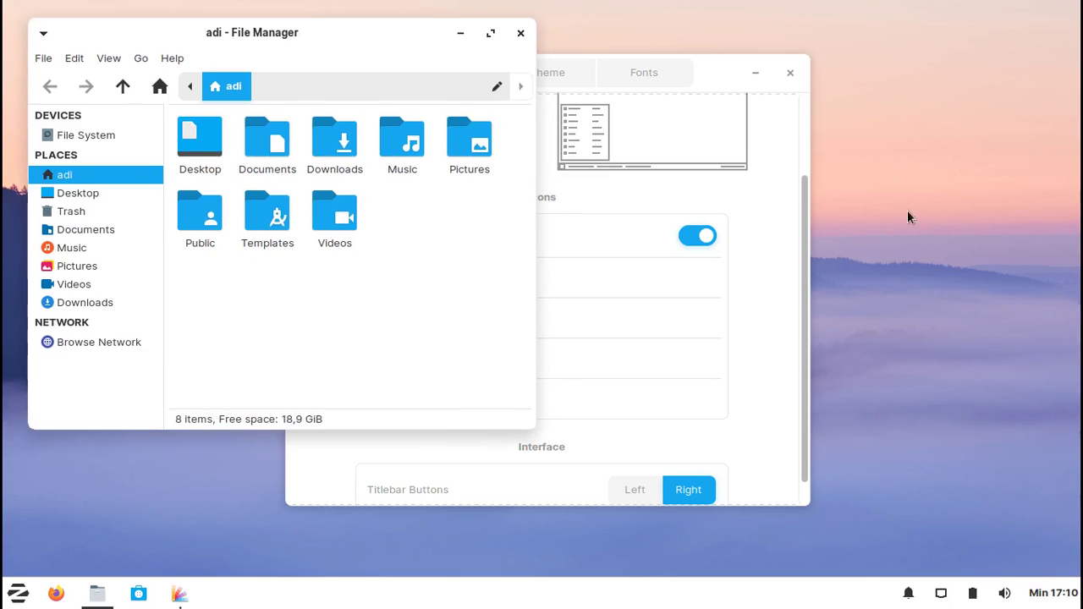
{"action": "left_click", "coordinate": [805, 273]}
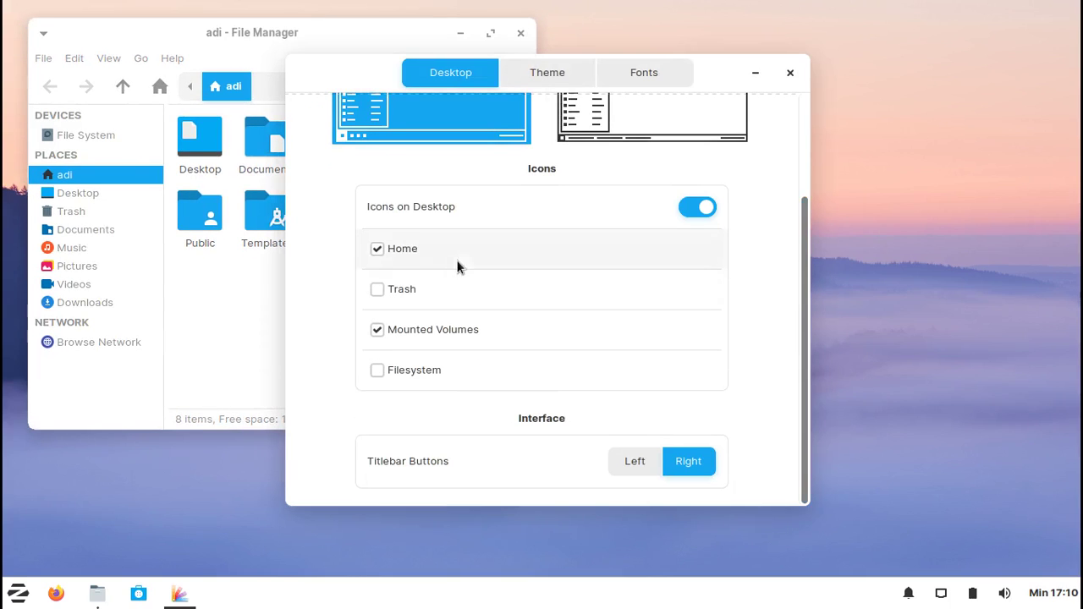
{"action": "left_click", "coordinate": [376, 330]}
{"action": "left_click_drag", "start_coordinate": [803, 370], "coordinate": [803, 241]}
Place the Zorin Appearance theme options beside the File Manager and view the Applications and Icons choices without selecting any
{"action": "left_click", "coordinate": [543, 71]}
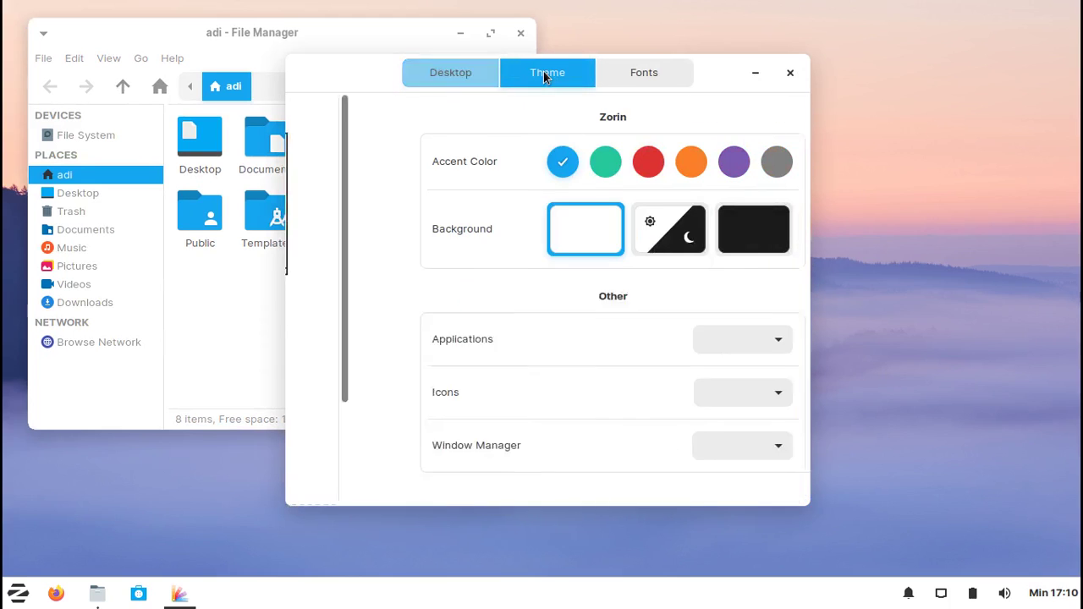
{"action": "left_click_drag", "start_coordinate": [346, 89], "coordinate": [548, 106]}
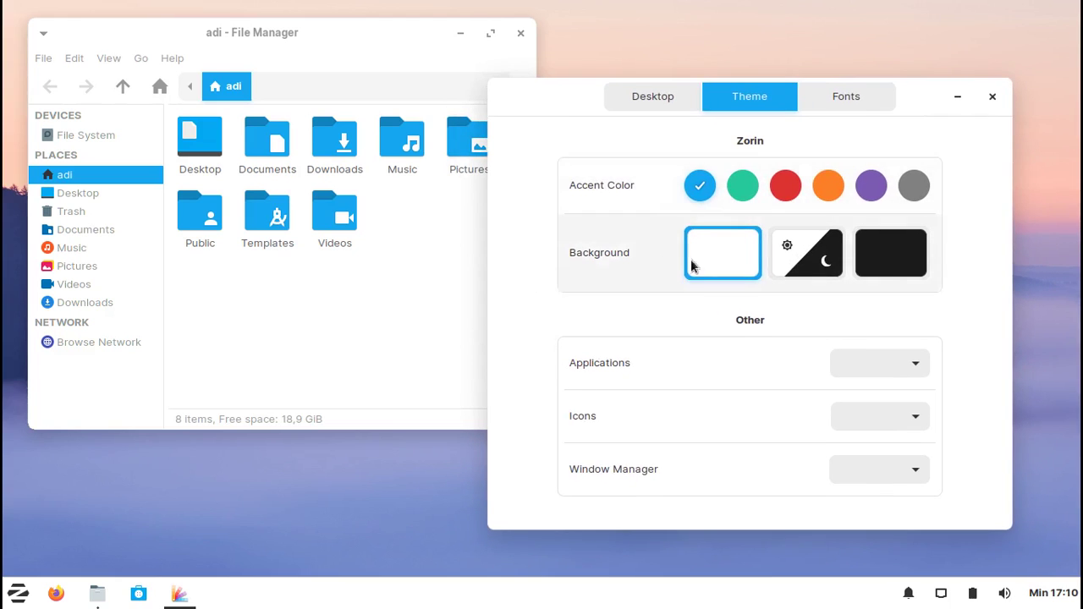
{"action": "left_click", "coordinate": [887, 365]}
{"action": "left_click", "coordinate": [531, 380]}
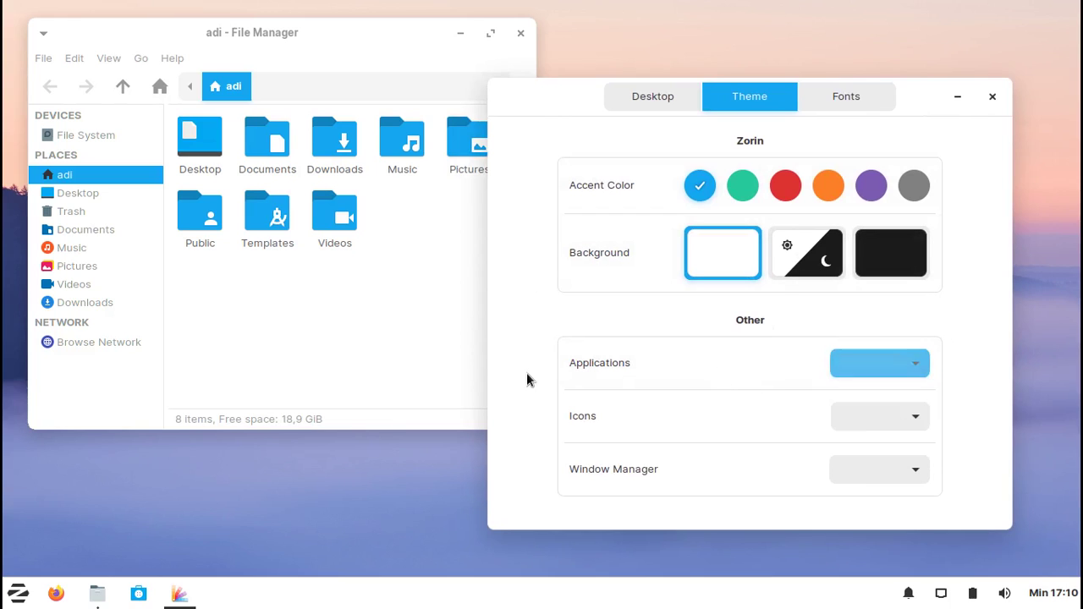
{"action": "left_click", "coordinate": [888, 418]}
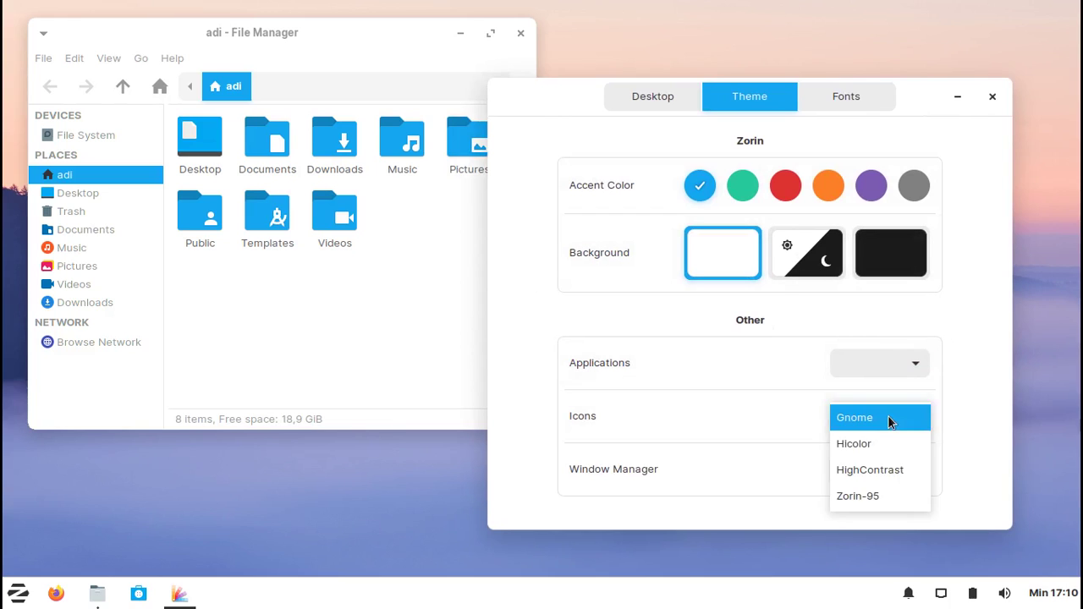
{"action": "left_click", "coordinate": [977, 408]}
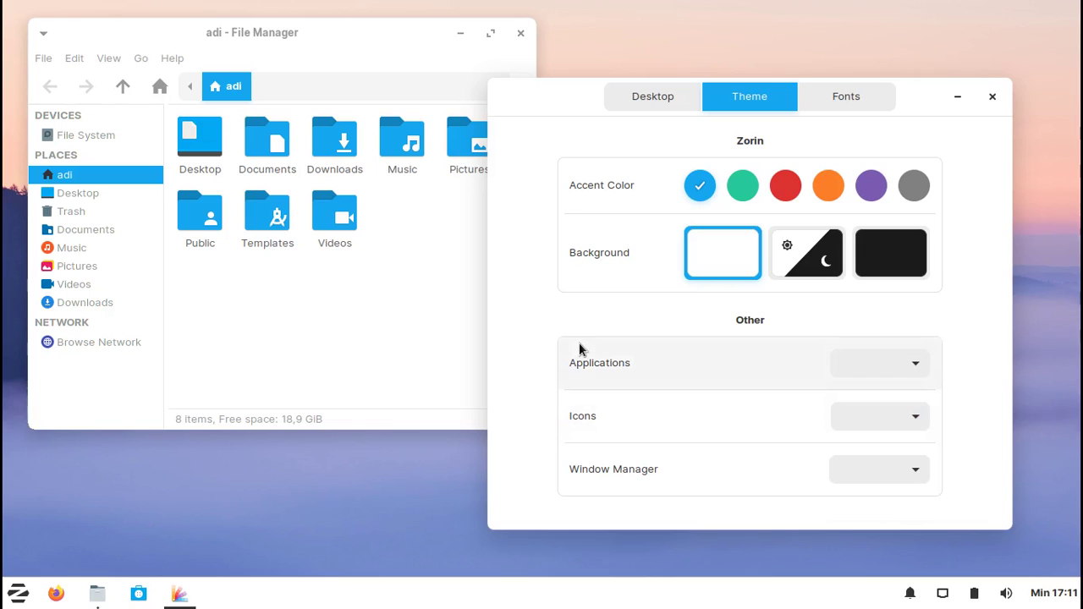
Set the window manager theme to Daloa and inspect its effect on the File Manager window
{"action": "left_click", "coordinate": [867, 469]}
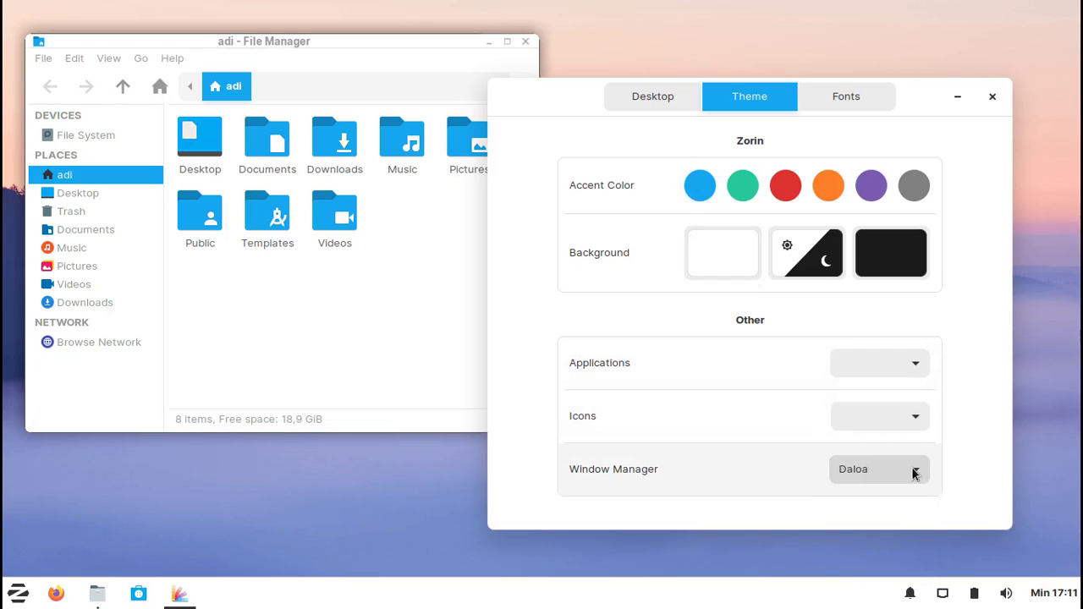
{"action": "left_click", "coordinate": [892, 469]}
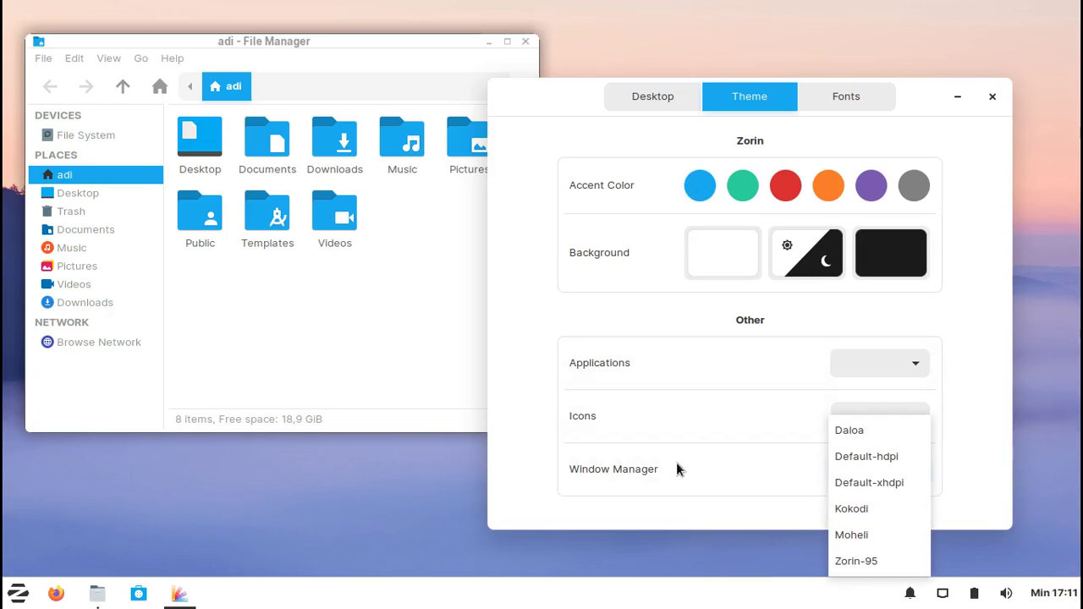
{"action": "left_click", "coordinate": [699, 505]}
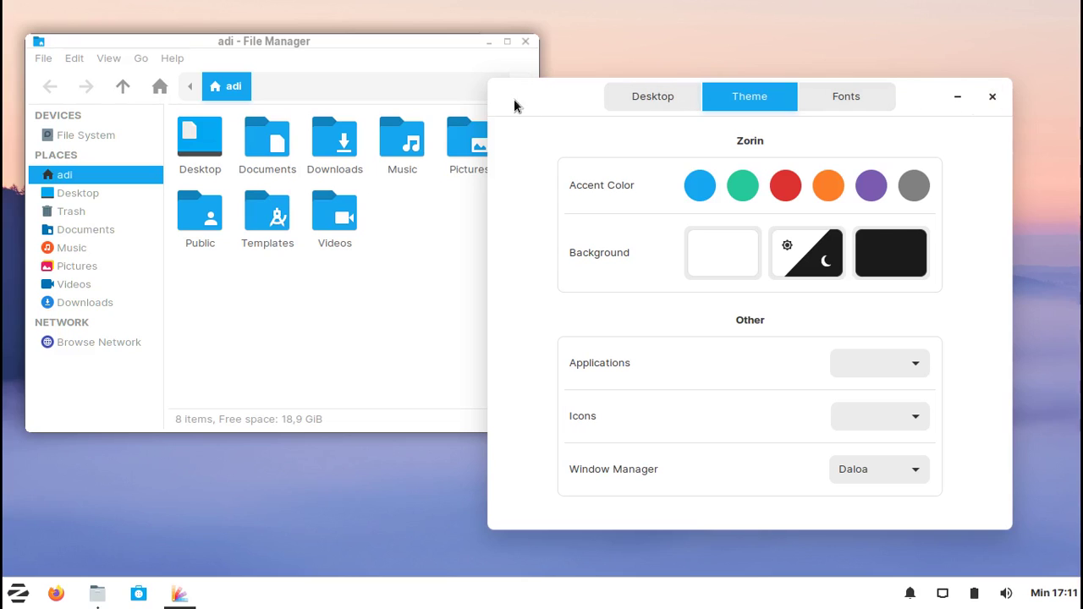
{"action": "left_click", "coordinate": [397, 44]}
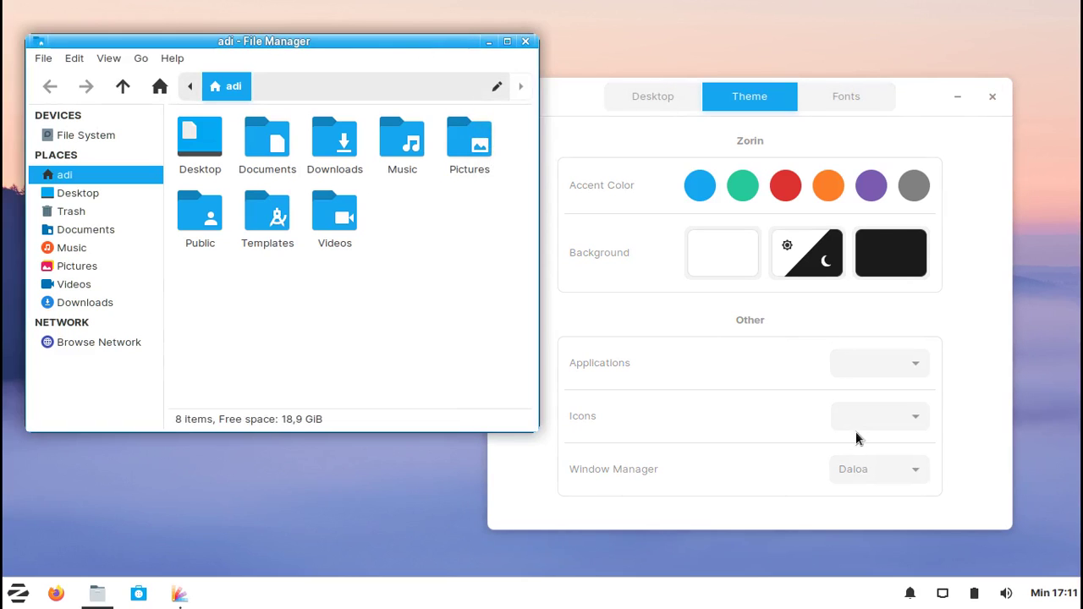
Set the window manager theme to Default-hdpi
{"action": "left_click", "coordinate": [834, 480]}
{"action": "left_click", "coordinate": [837, 497]}
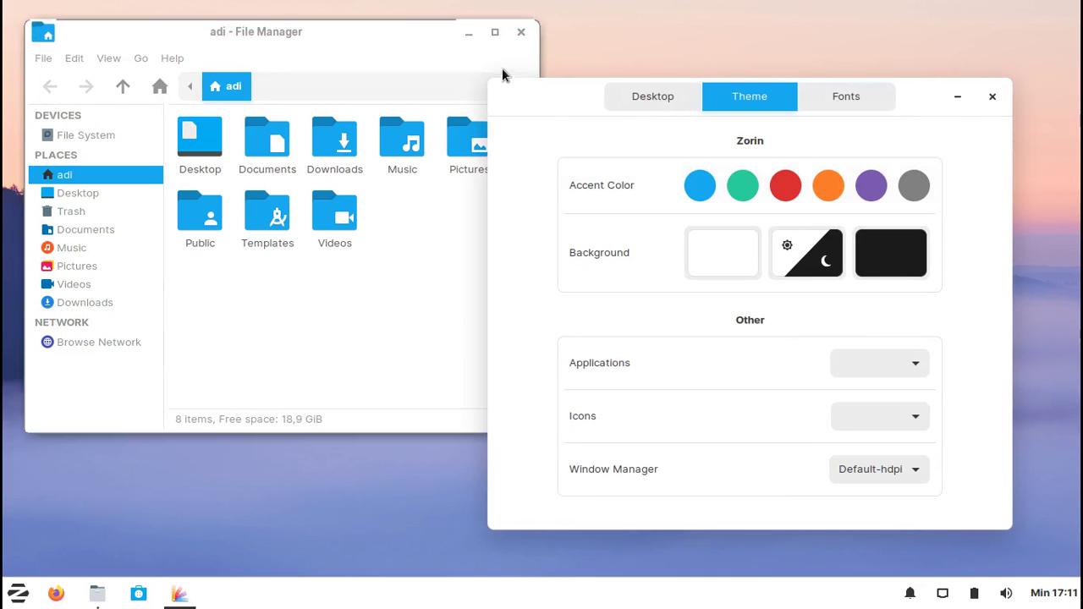
Try the Kokodi and Moheli window manager themes in turn, inspecting each on the File Manager window
{"action": "left_click", "coordinate": [843, 481]}
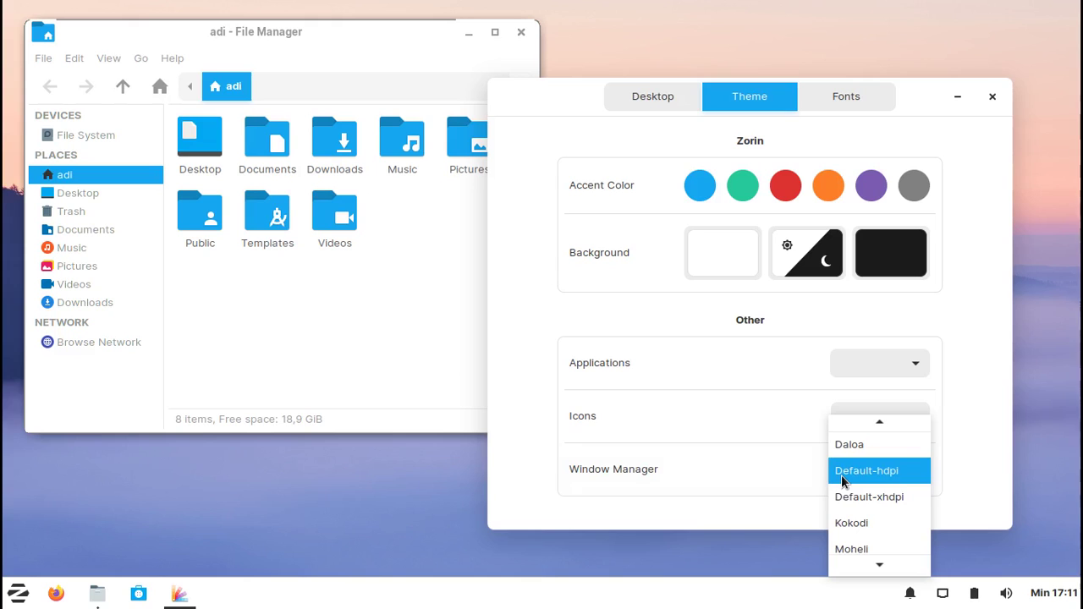
{"action": "left_click", "coordinate": [855, 522]}
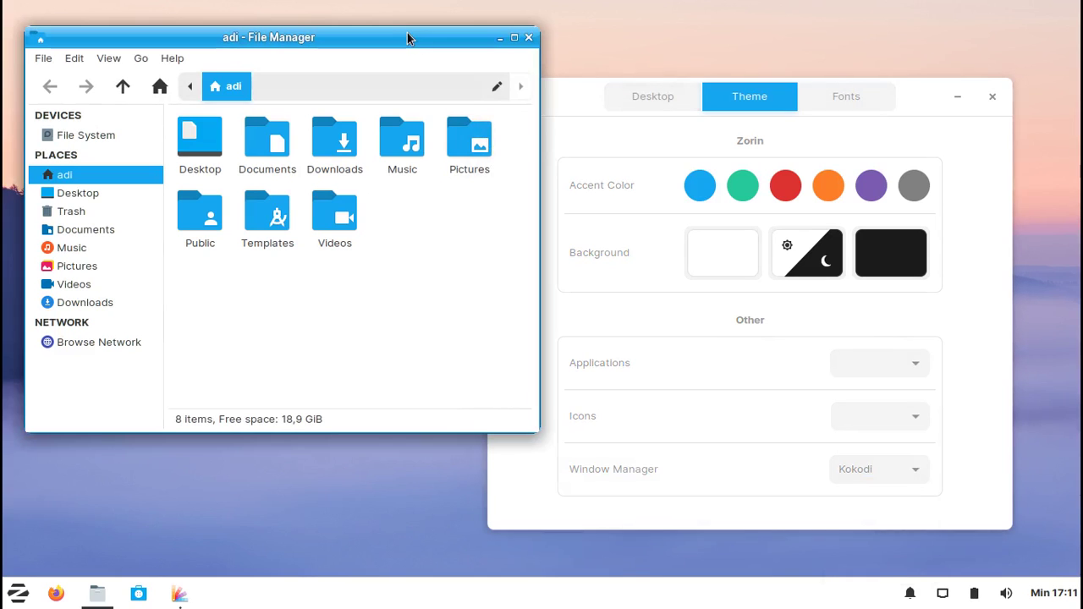
{"action": "left_click", "coordinate": [876, 472]}
{"action": "left_click", "coordinate": [858, 507]}
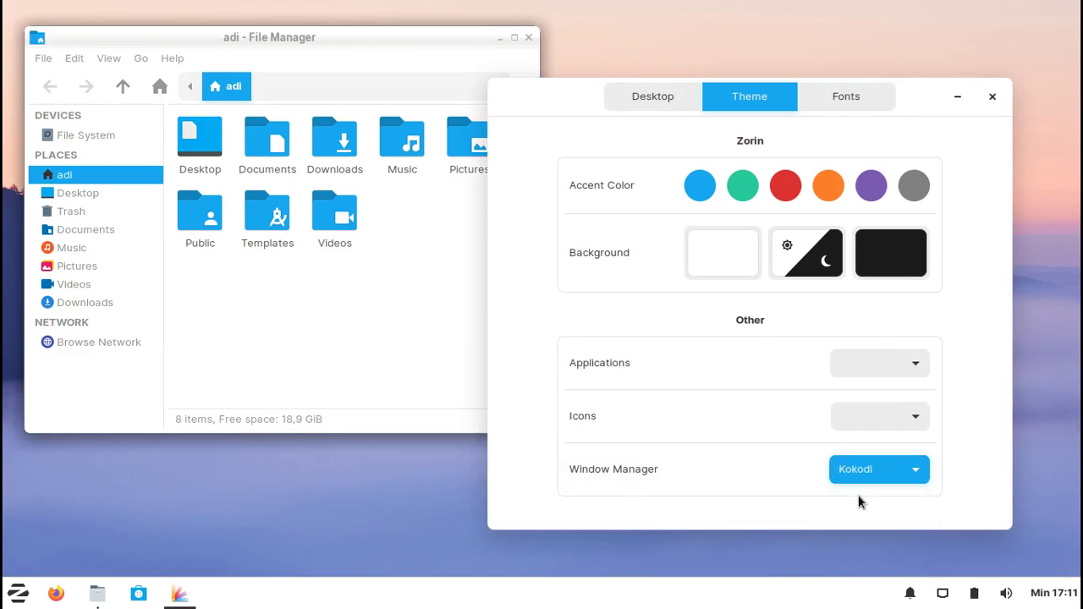
{"action": "left_click", "coordinate": [414, 45]}
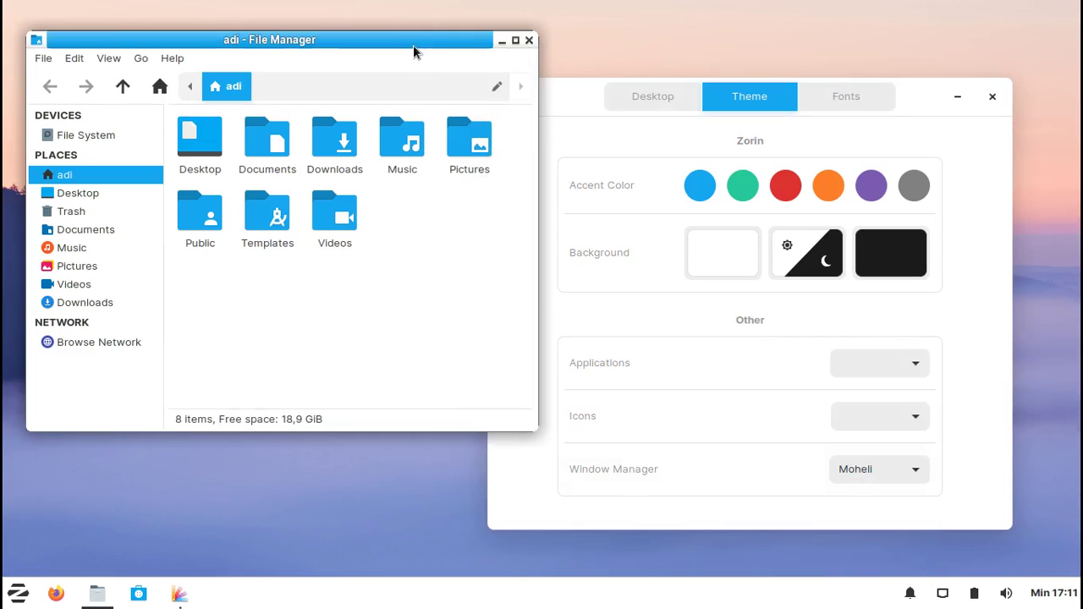
Set the window manager theme to Zorin-95 and inspect its effect on the File Manager window
{"action": "left_click", "coordinate": [860, 480]}
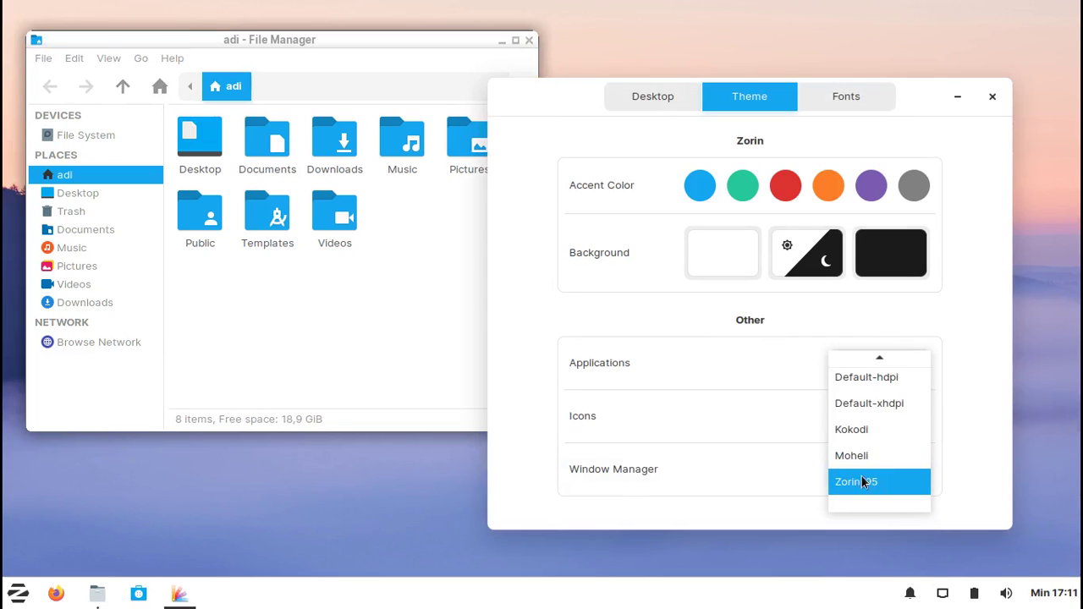
{"action": "left_click", "coordinate": [860, 480]}
{"action": "left_click", "coordinate": [368, 33]}
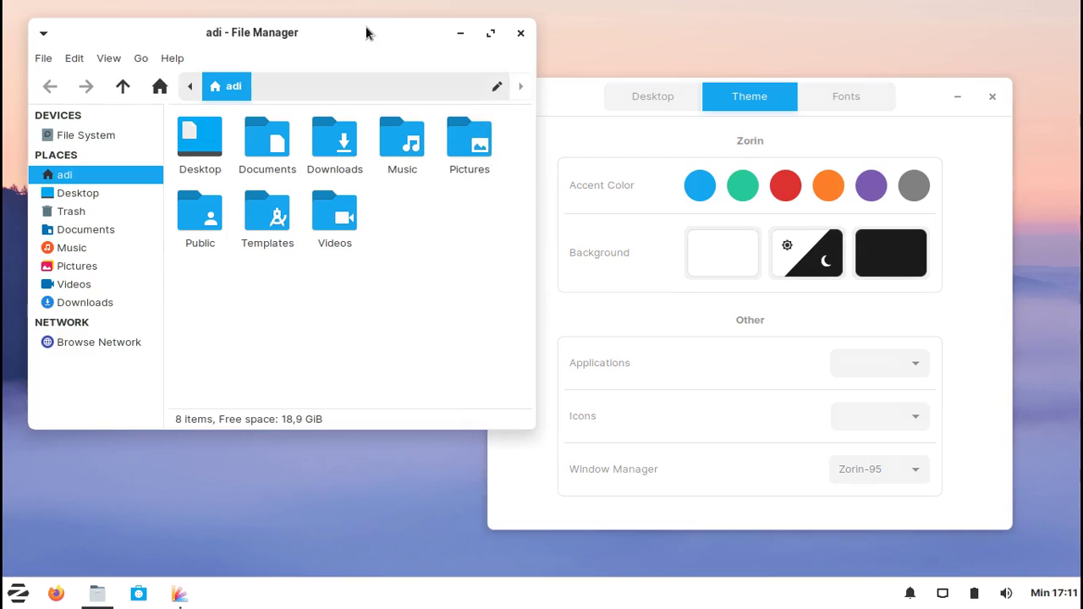
{"action": "left_click", "coordinate": [982, 386]}
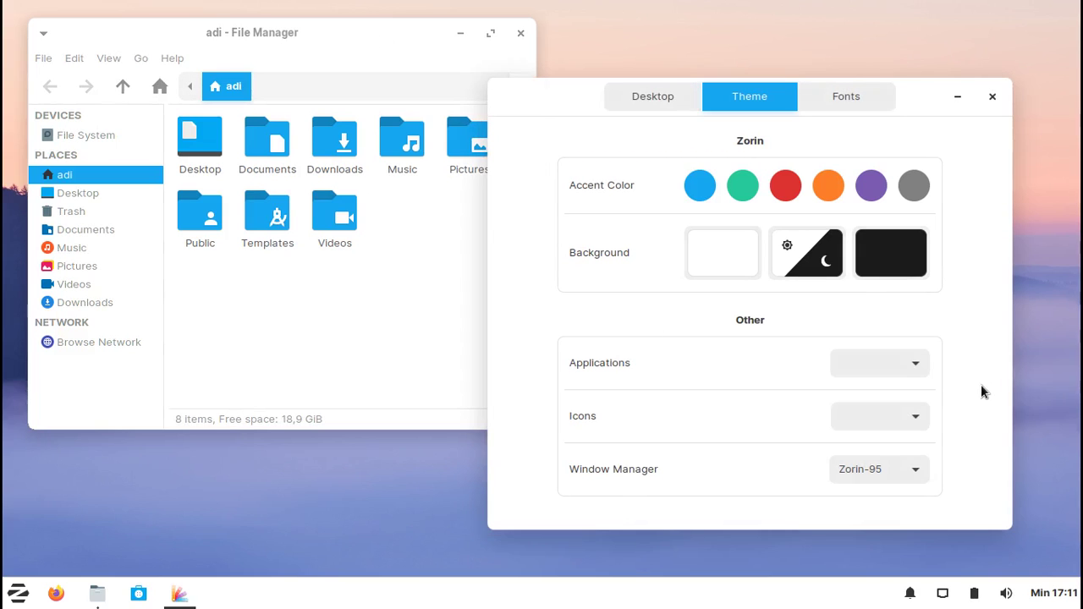
Set the accent color to green, view the font settings, and close the appearance settings
{"action": "left_click", "coordinate": [742, 197]}
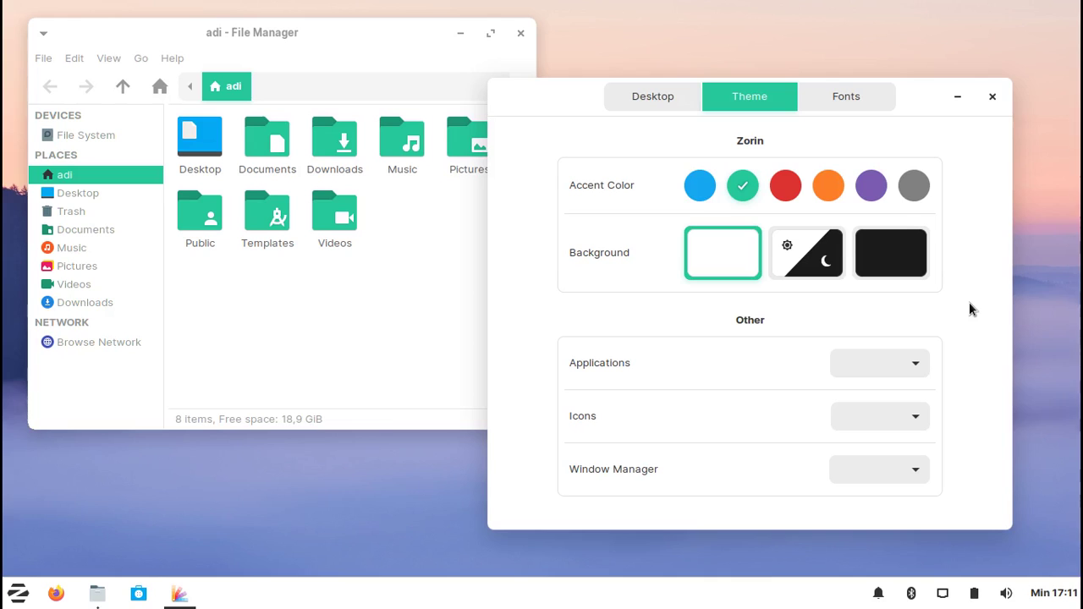
{"action": "left_click", "coordinate": [851, 102]}
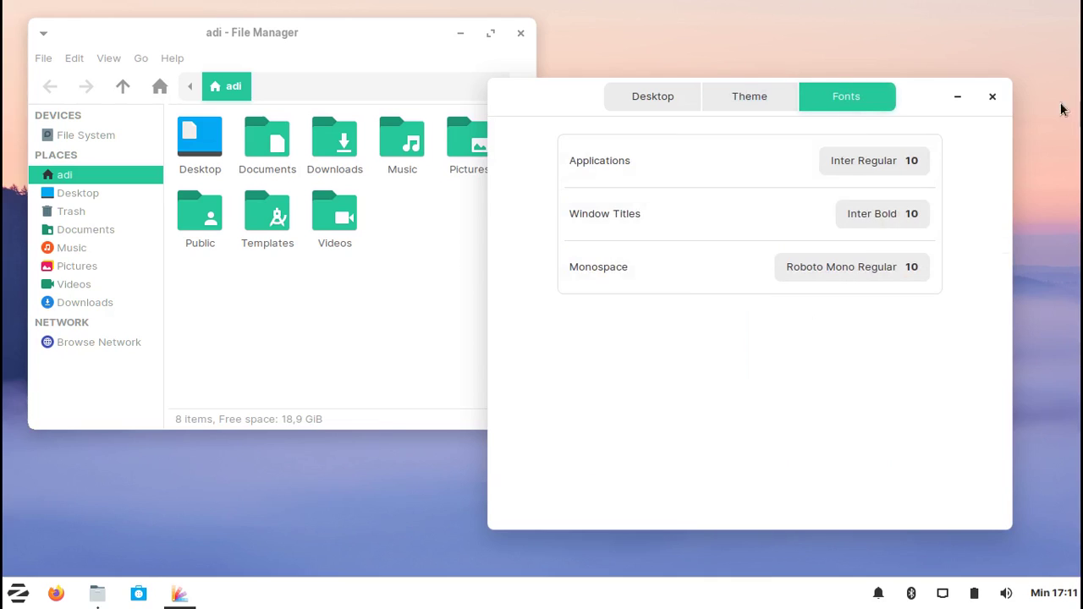
{"action": "left_click", "coordinate": [992, 97]}
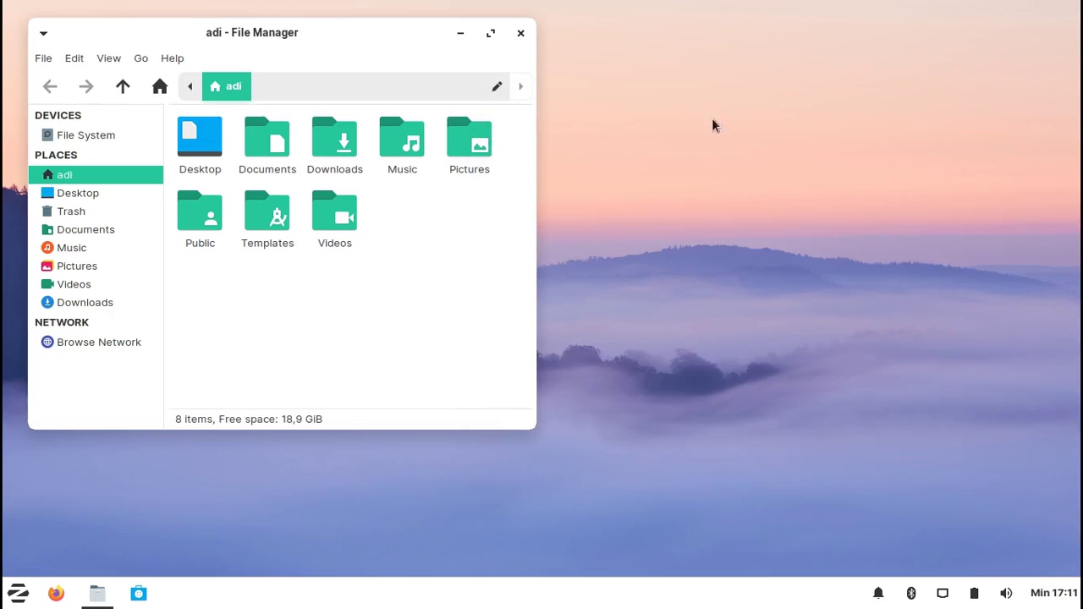
Open the desktop background settings beside the File Manager and minimize the File Manager window
{"action": "right_click", "coordinate": [764, 159]}
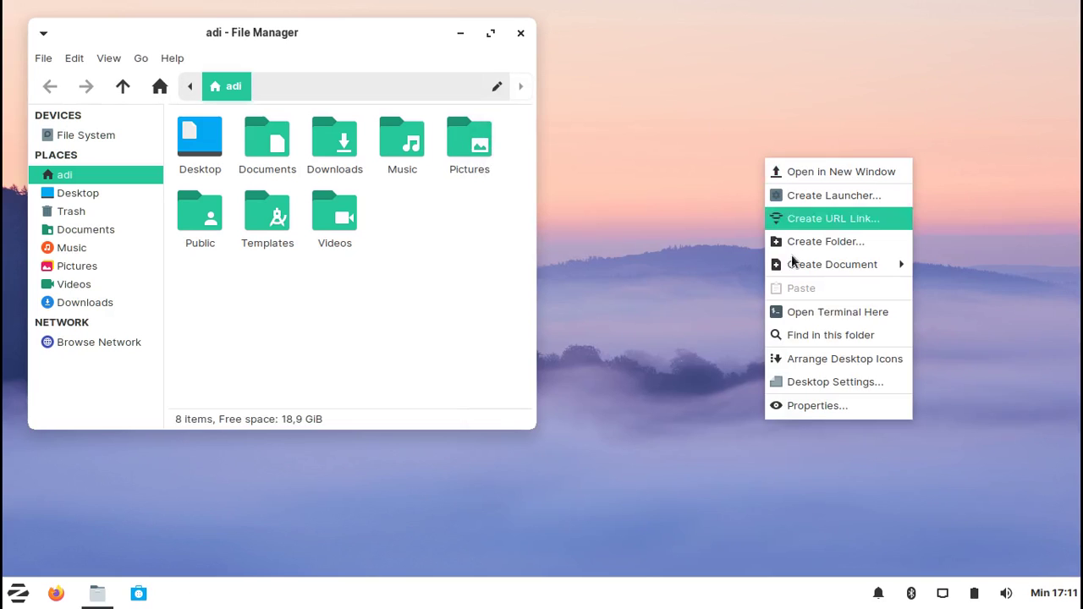
{"action": "left_click", "coordinate": [823, 386]}
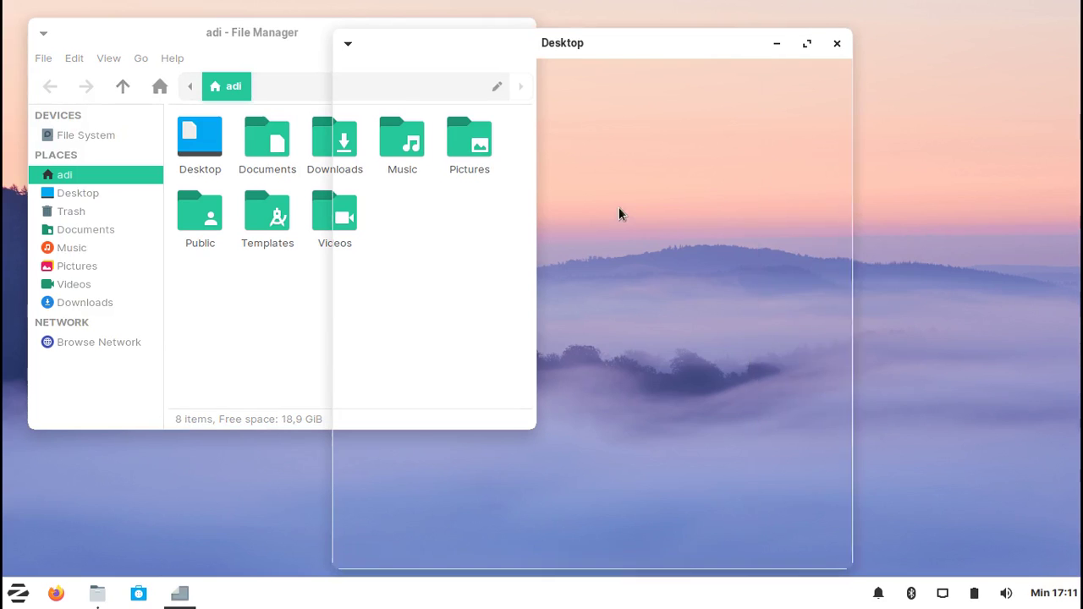
{"action": "left_click_drag", "start_coordinate": [531, 49], "coordinate": [735, 47]}
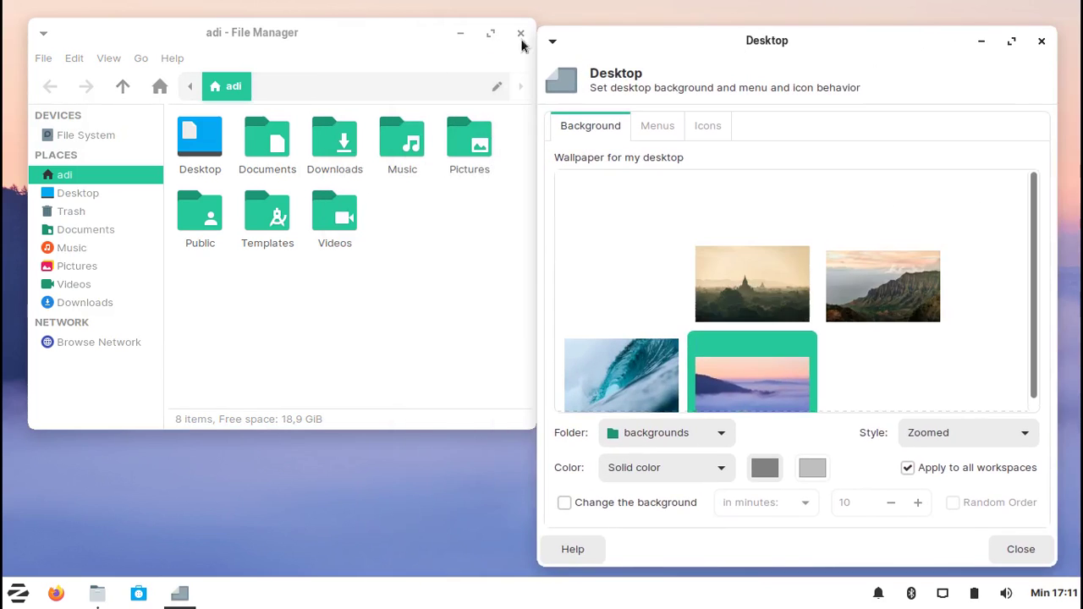
{"action": "left_click", "coordinate": [459, 33]}
Try the blue hexagonal staircase wallpaper and the green hills wallpaper on the desktop
{"action": "left_click_drag", "start_coordinate": [1030, 233], "coordinate": [1035, 372]}
{"action": "left_click", "coordinate": [885, 215]}
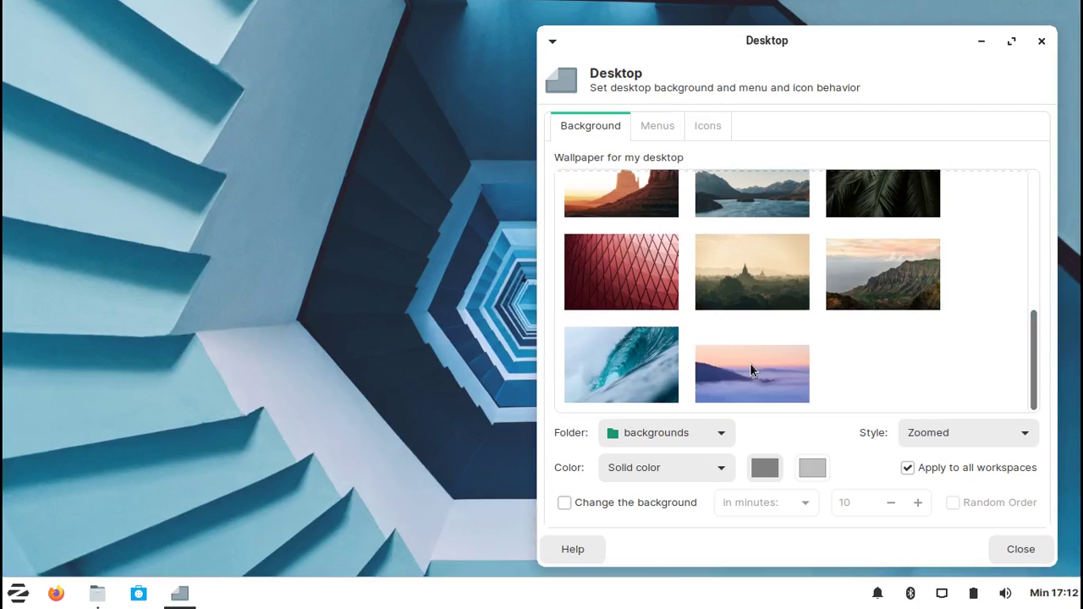
{"action": "left_click_drag", "start_coordinate": [1033, 362], "coordinate": [1018, 172]}
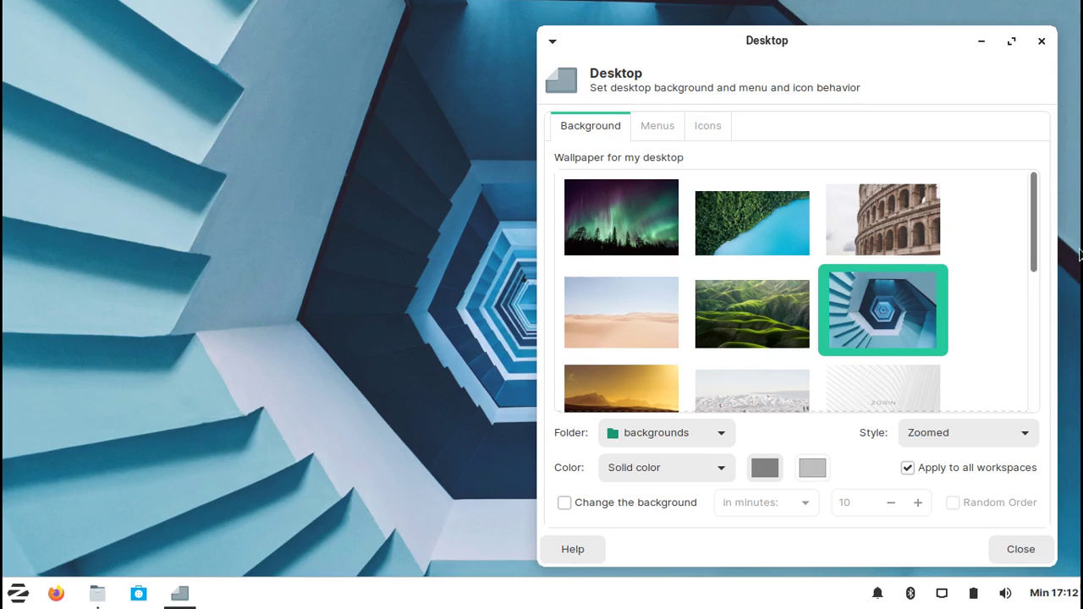
{"action": "left_click_drag", "start_coordinate": [1032, 230], "coordinate": [1045, 269]}
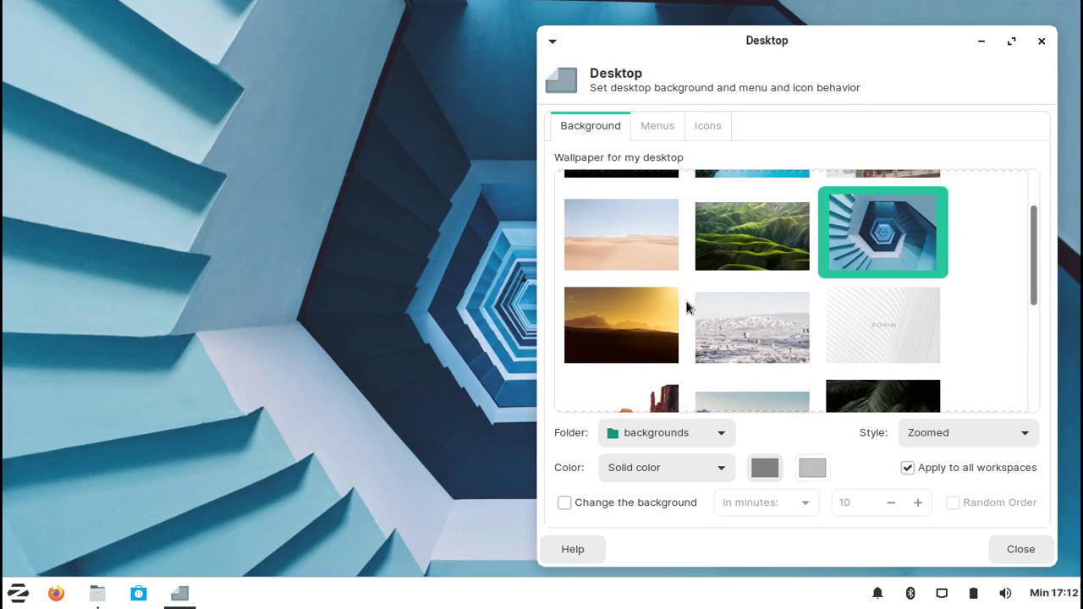
{"action": "left_click", "coordinate": [737, 240]}
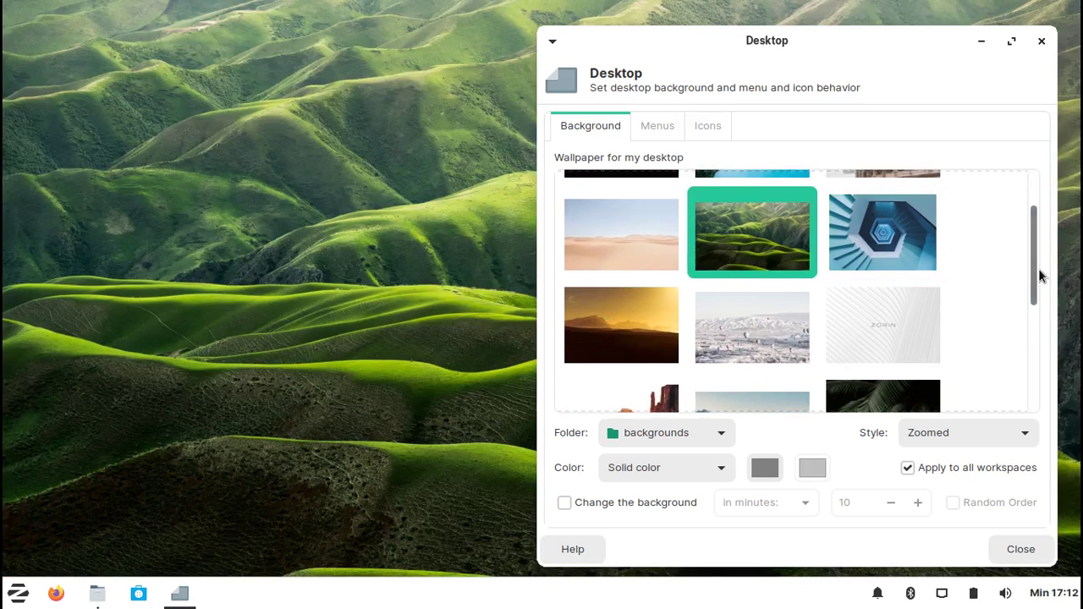
Set the desktop wallpaper to the mountain lake photo and close the desktop settings
{"action": "left_click_drag", "start_coordinate": [1035, 274], "coordinate": [1040, 381]}
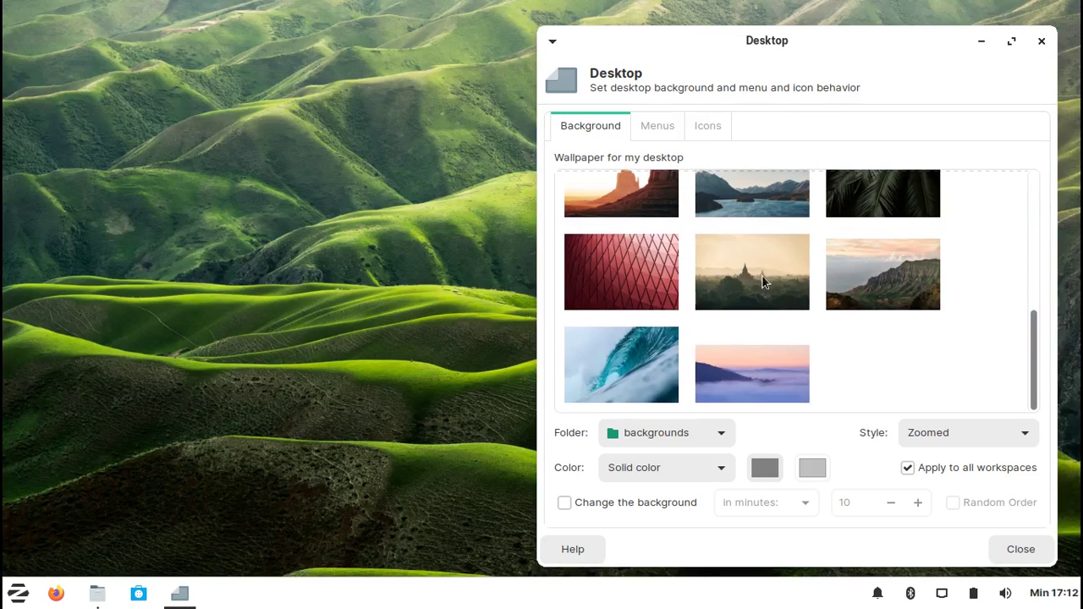
{"action": "left_click", "coordinate": [756, 193]}
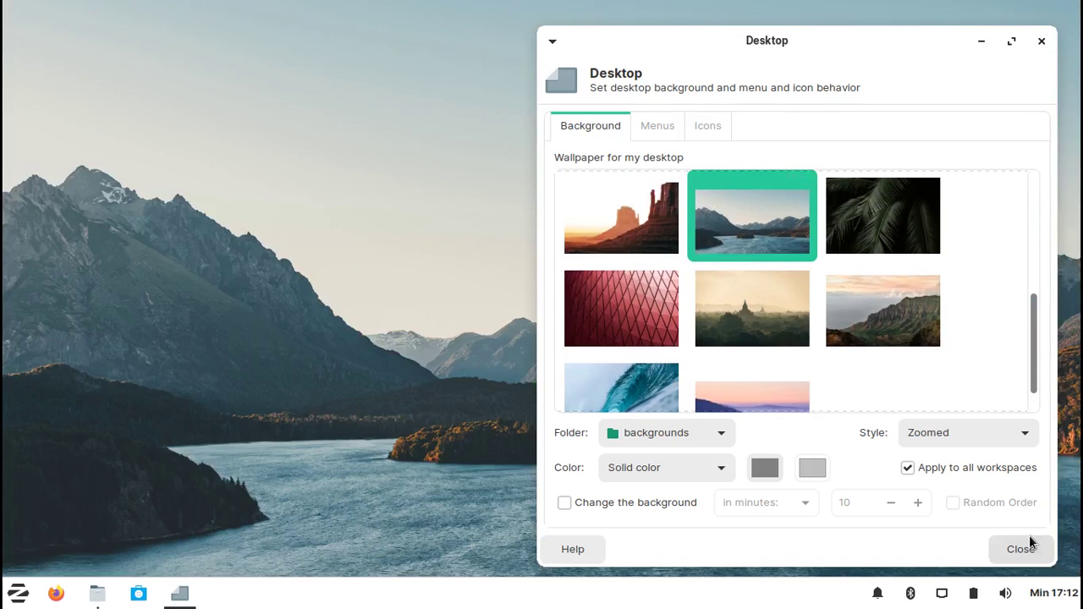
{"action": "left_click", "coordinate": [1019, 549]}
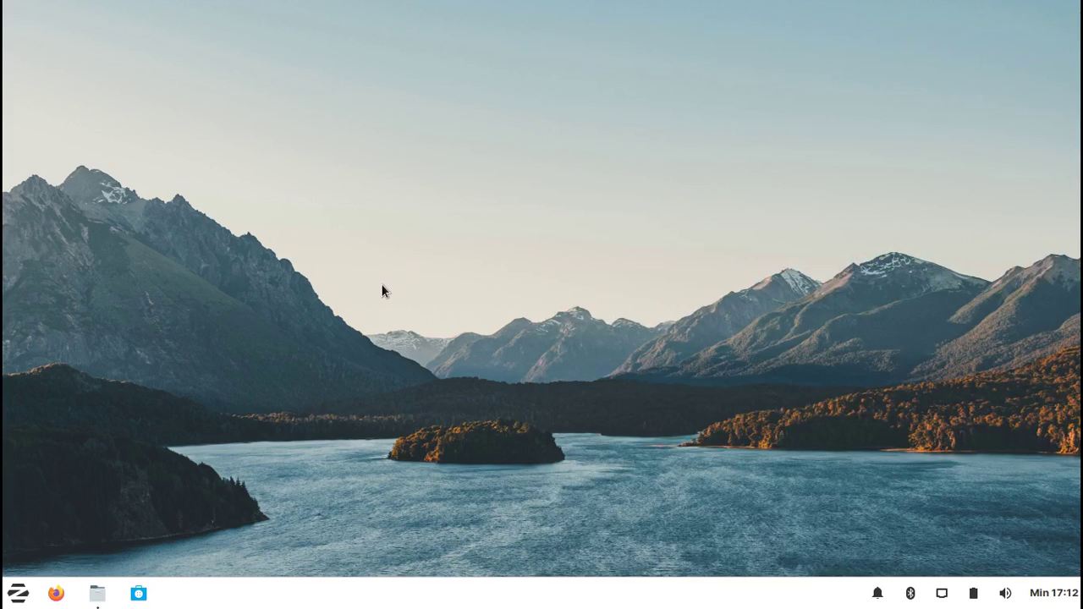
Bring back the File Manager, maximize it, return it to a floating window mid-desktop, and close it
{"action": "left_click", "coordinate": [99, 596]}
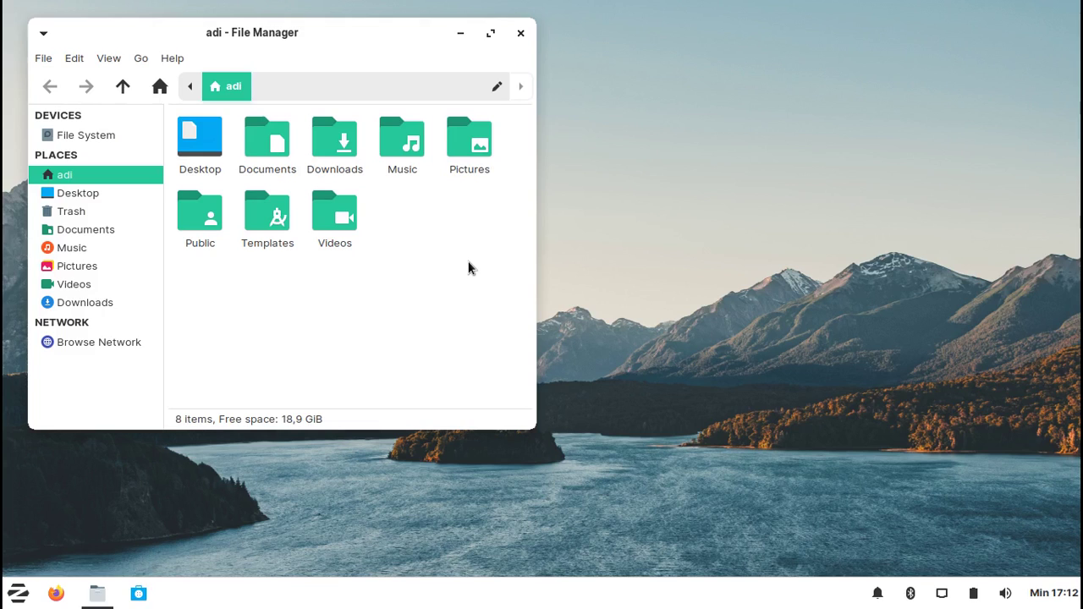
{"action": "left_click", "coordinate": [490, 33]}
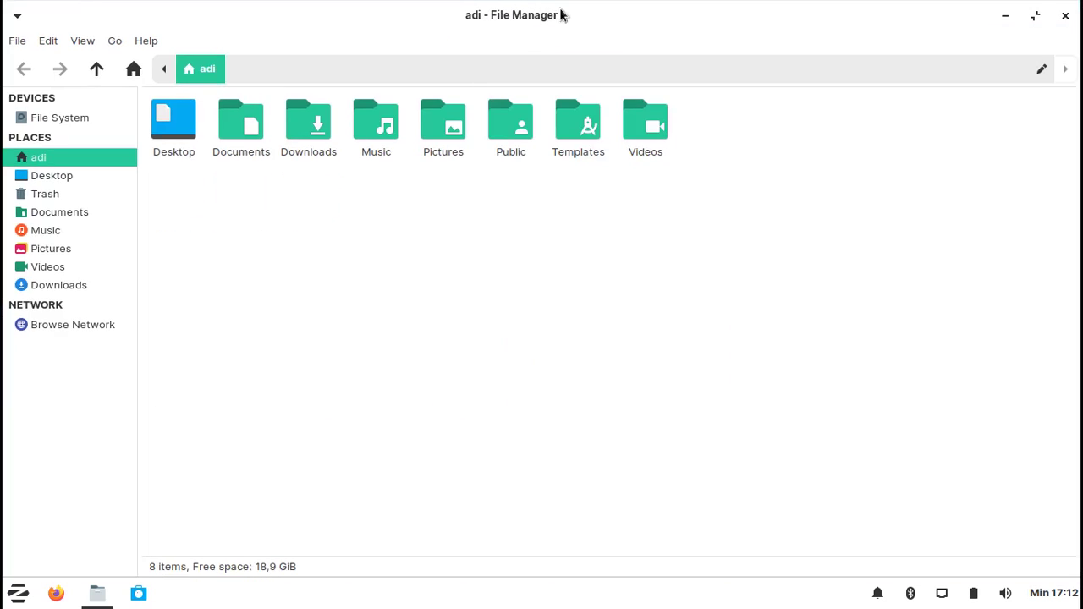
{"action": "left_click_drag", "start_coordinate": [756, 5], "coordinate": [664, 106]}
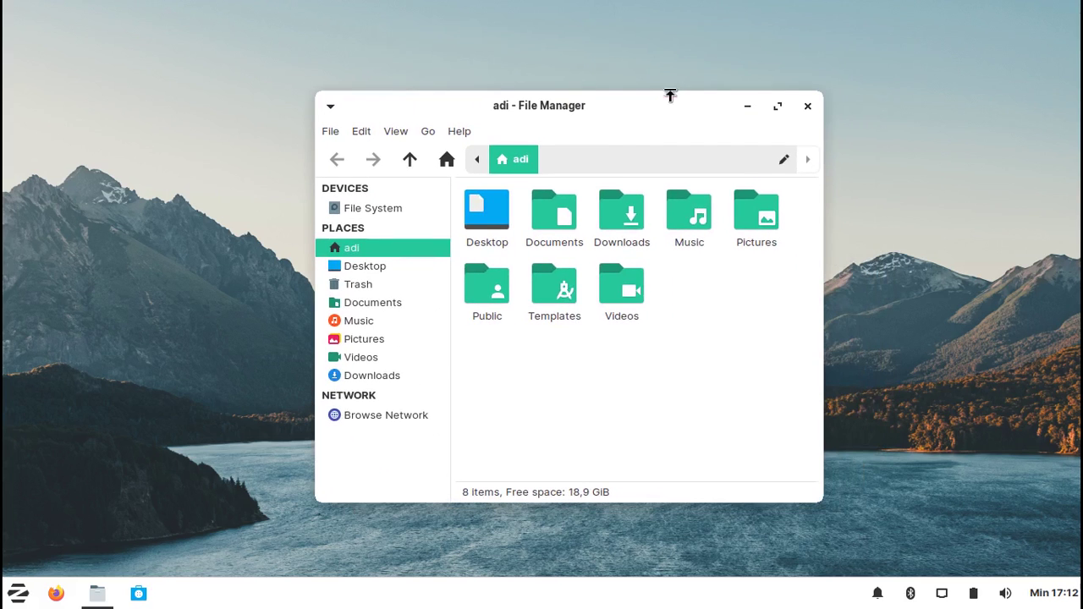
{"action": "left_click", "coordinate": [808, 107]}
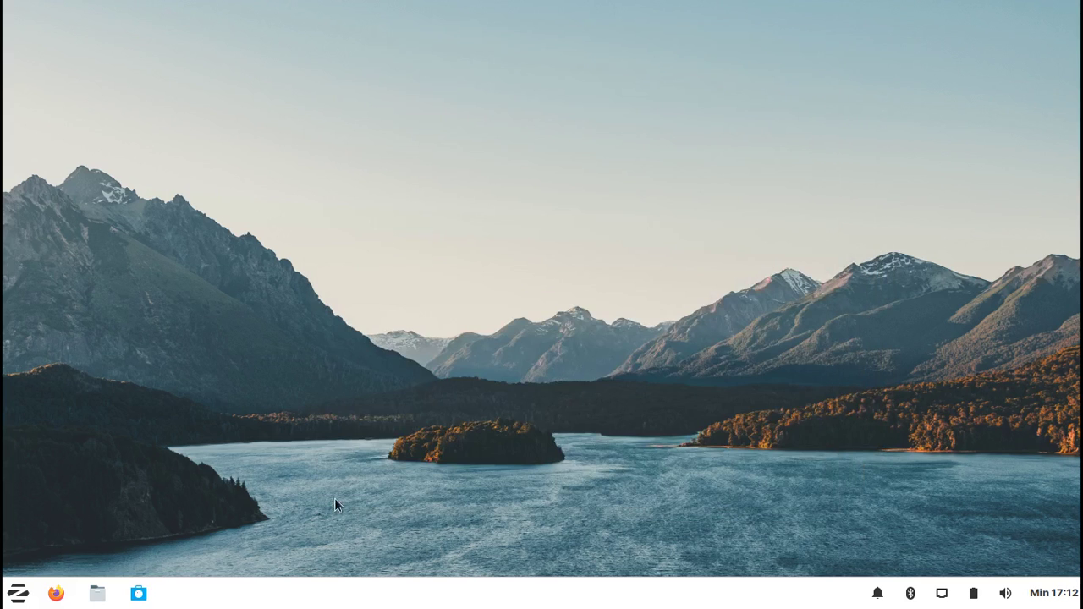
View the application categories in the Zorin menu and dismiss the menu
{"action": "left_click_drag", "start_coordinate": [303, 264], "coordinate": [756, 475]}
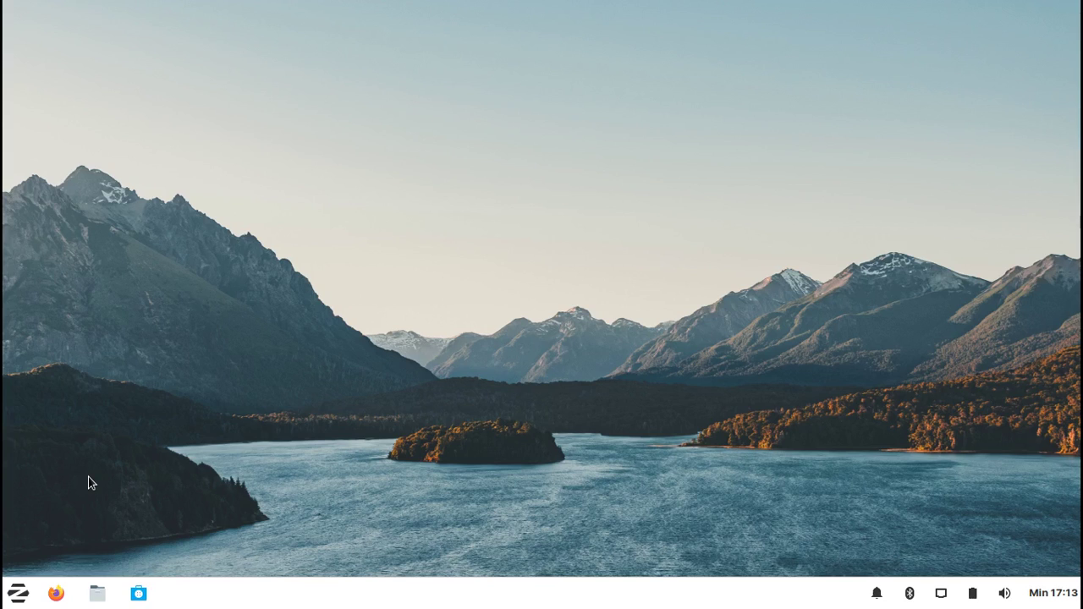
{"action": "left_click", "coordinate": [17, 593]}
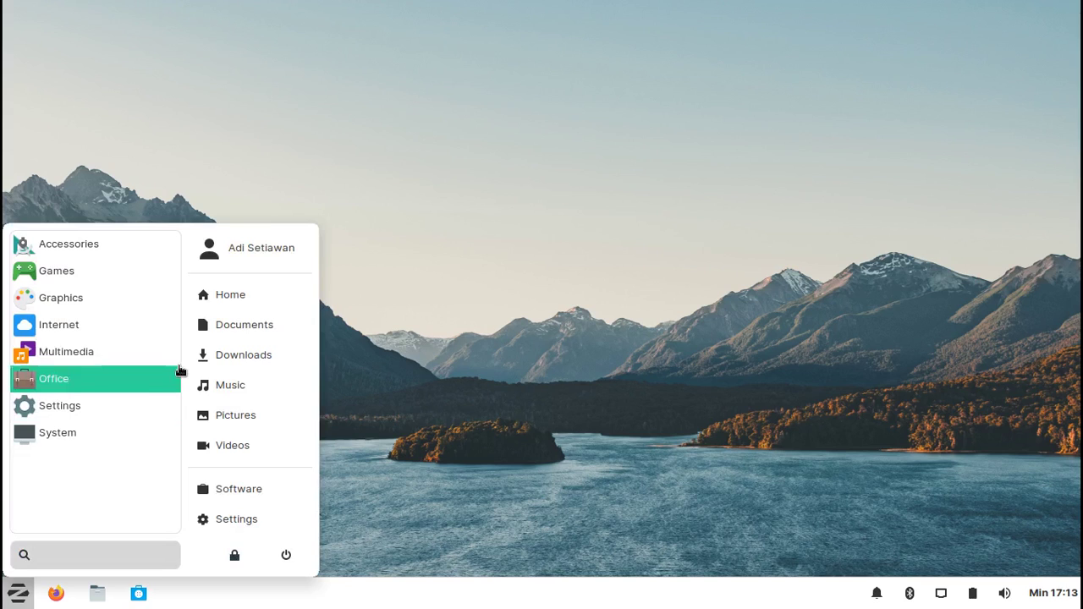
{"action": "left_click", "coordinate": [586, 369]}
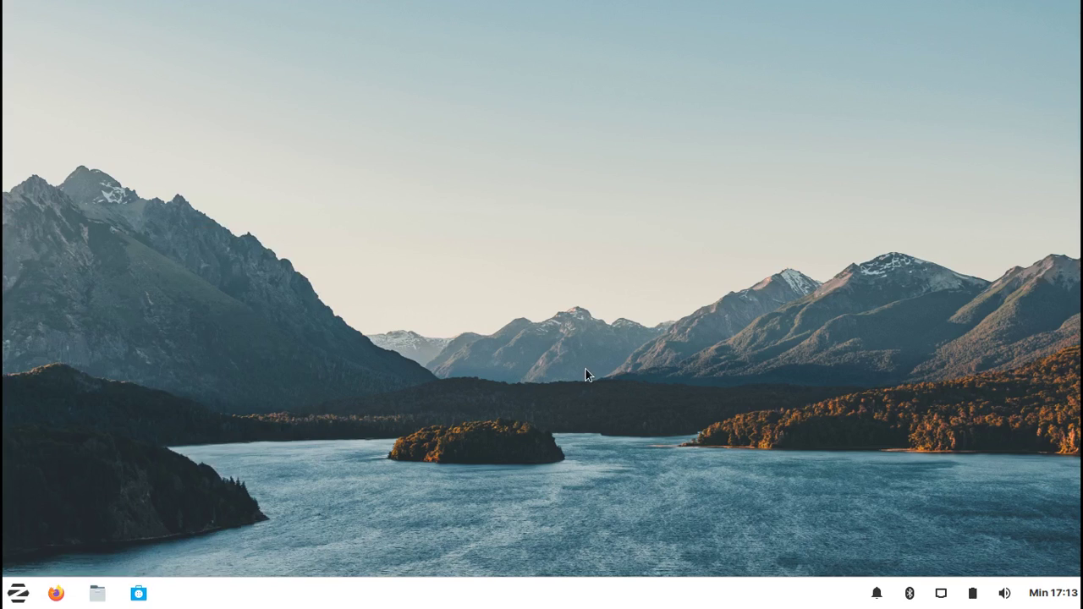